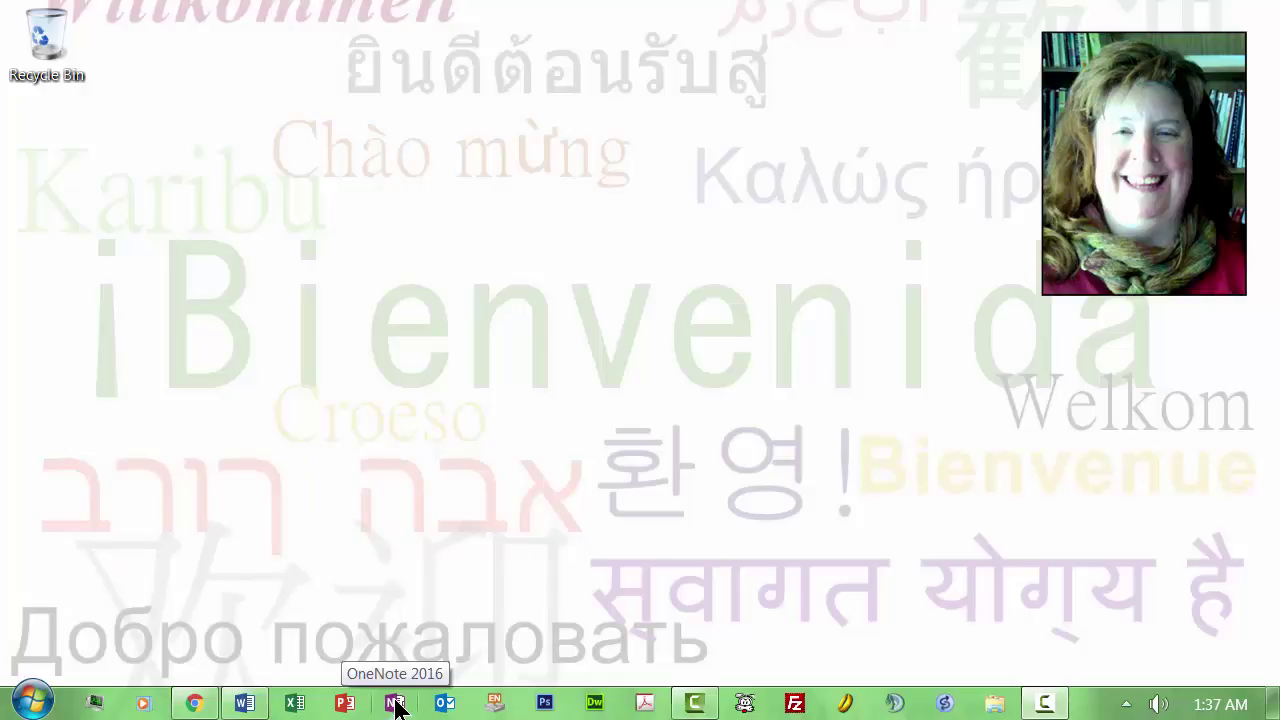
click(395, 704)
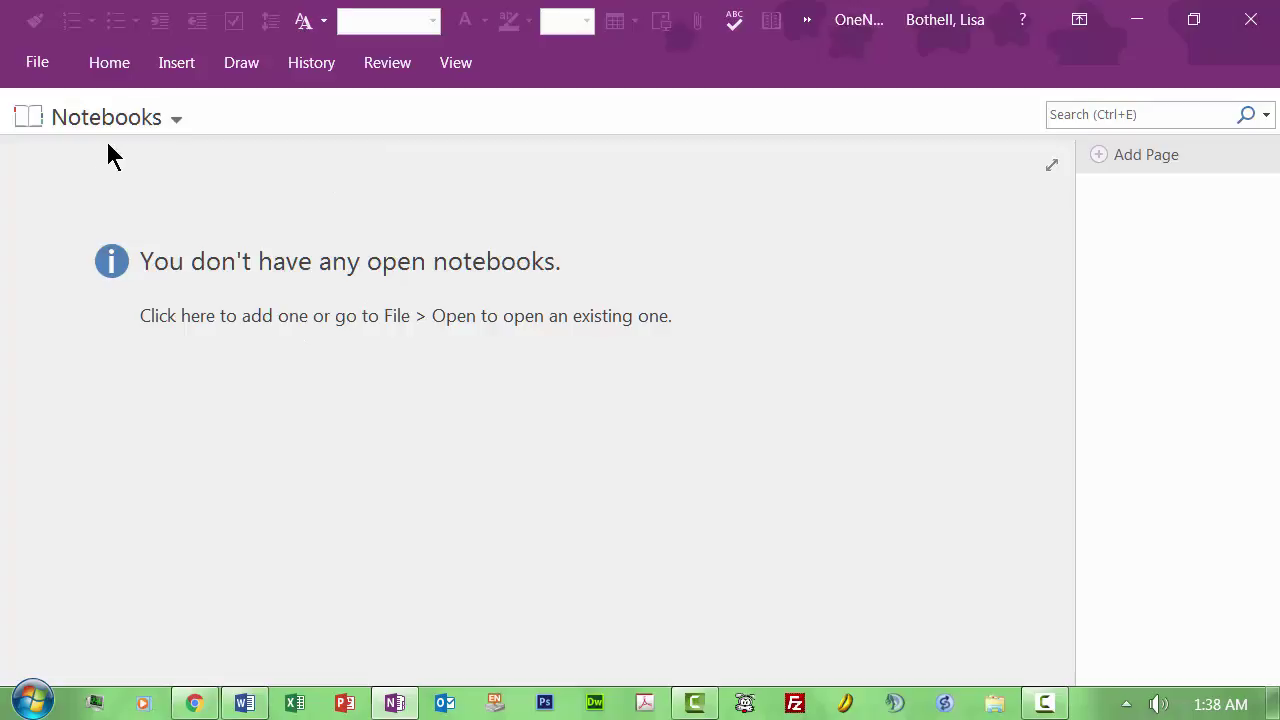
- Start a new notebook stored on This PC and open the Browse folder dialog
click(174, 119)
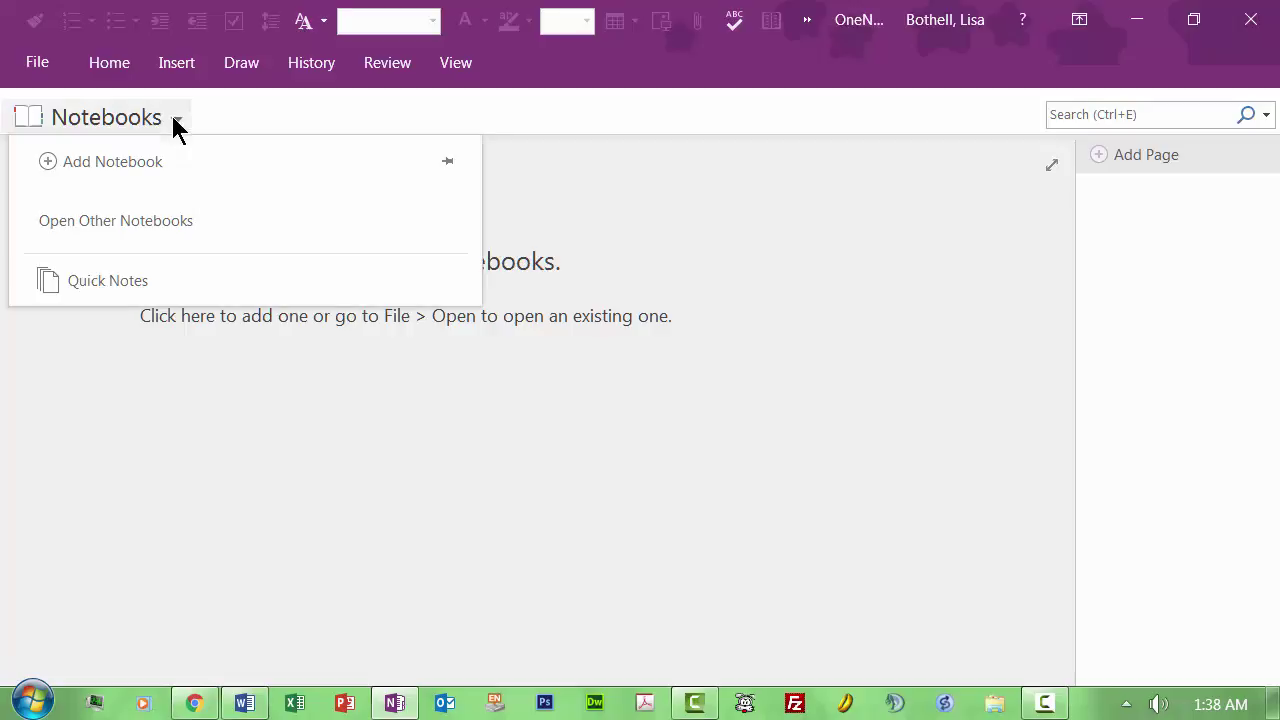
click(116, 160)
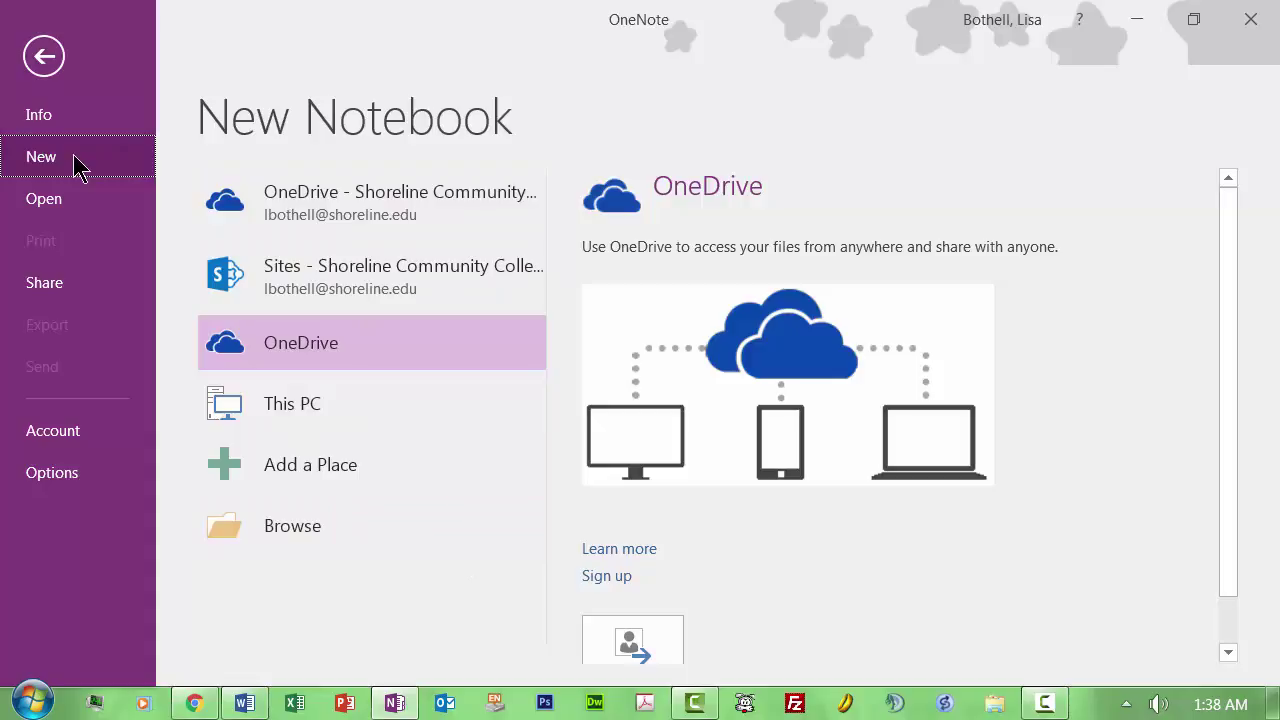
click(292, 409)
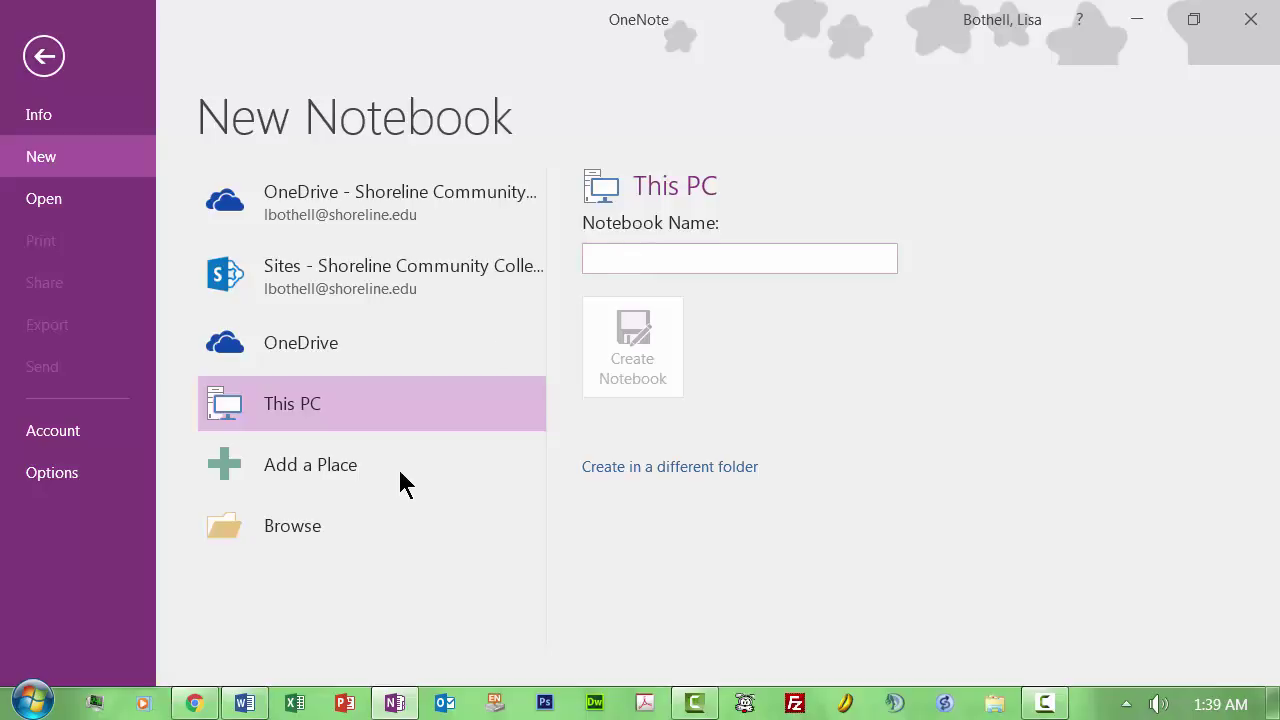
click(268, 538)
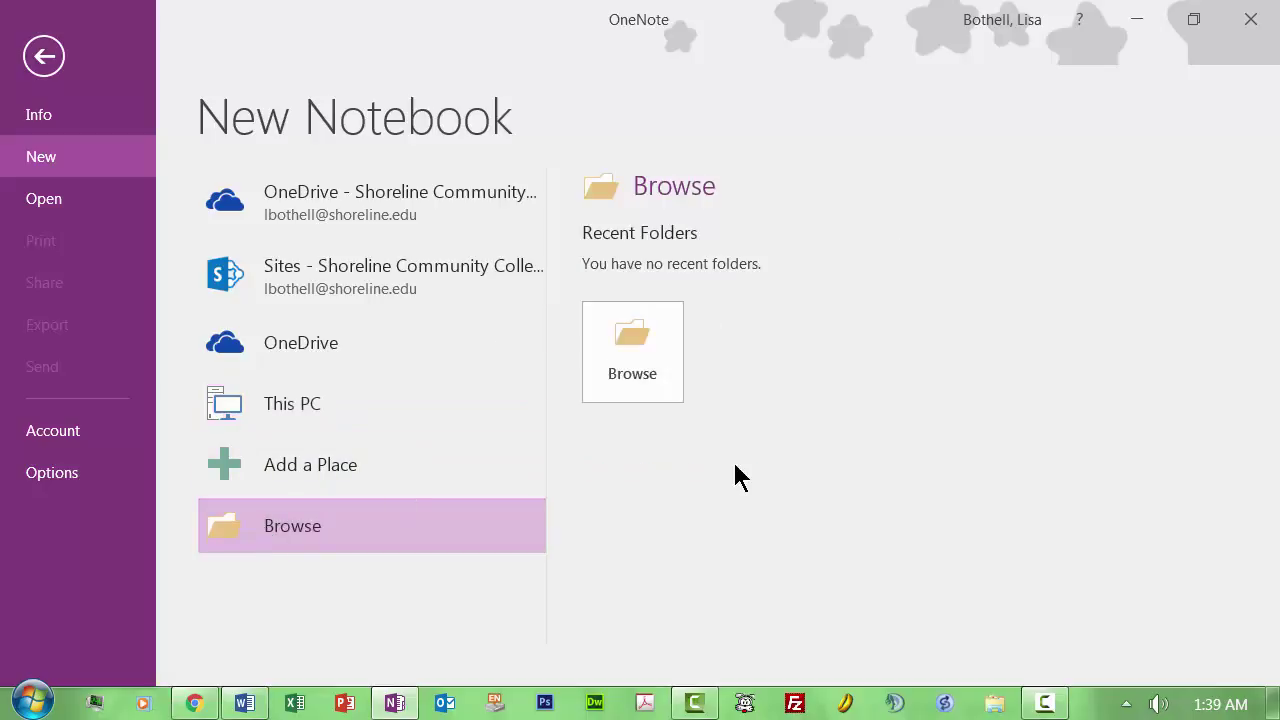
click(634, 380)
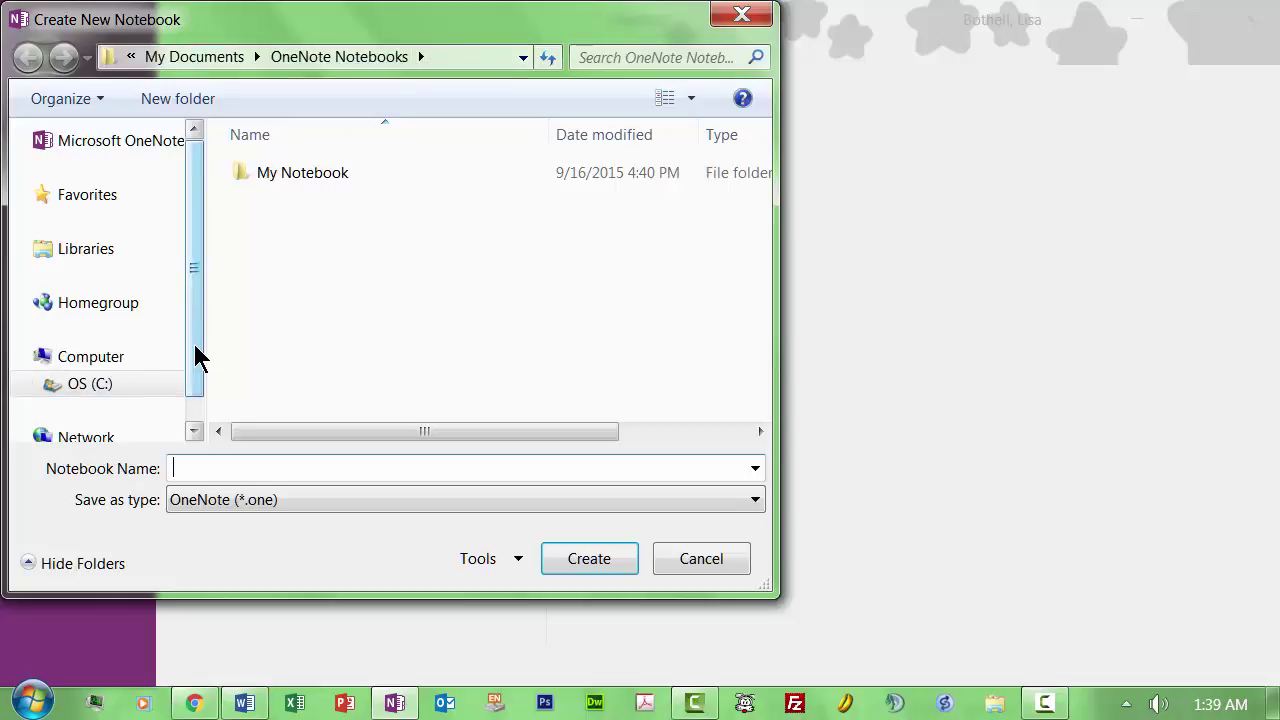
- Expand drive C: and select the folder to save the notebook in
click(194, 430)
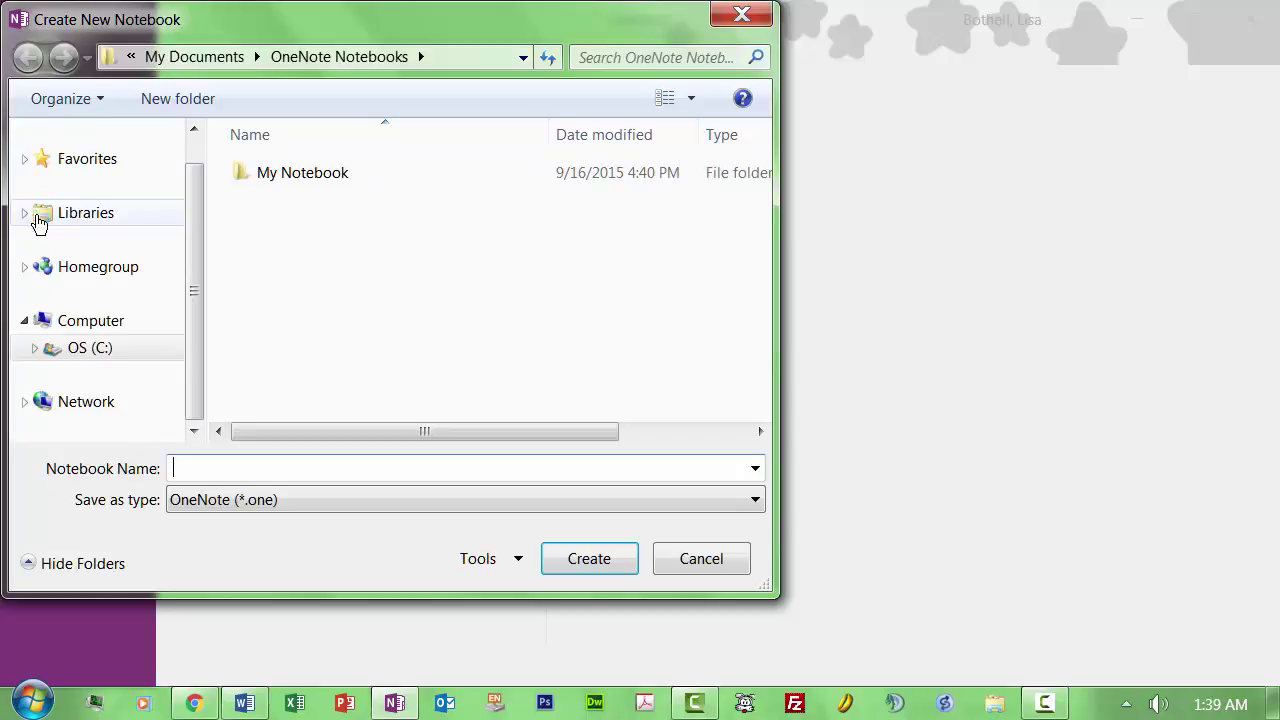
click(36, 349)
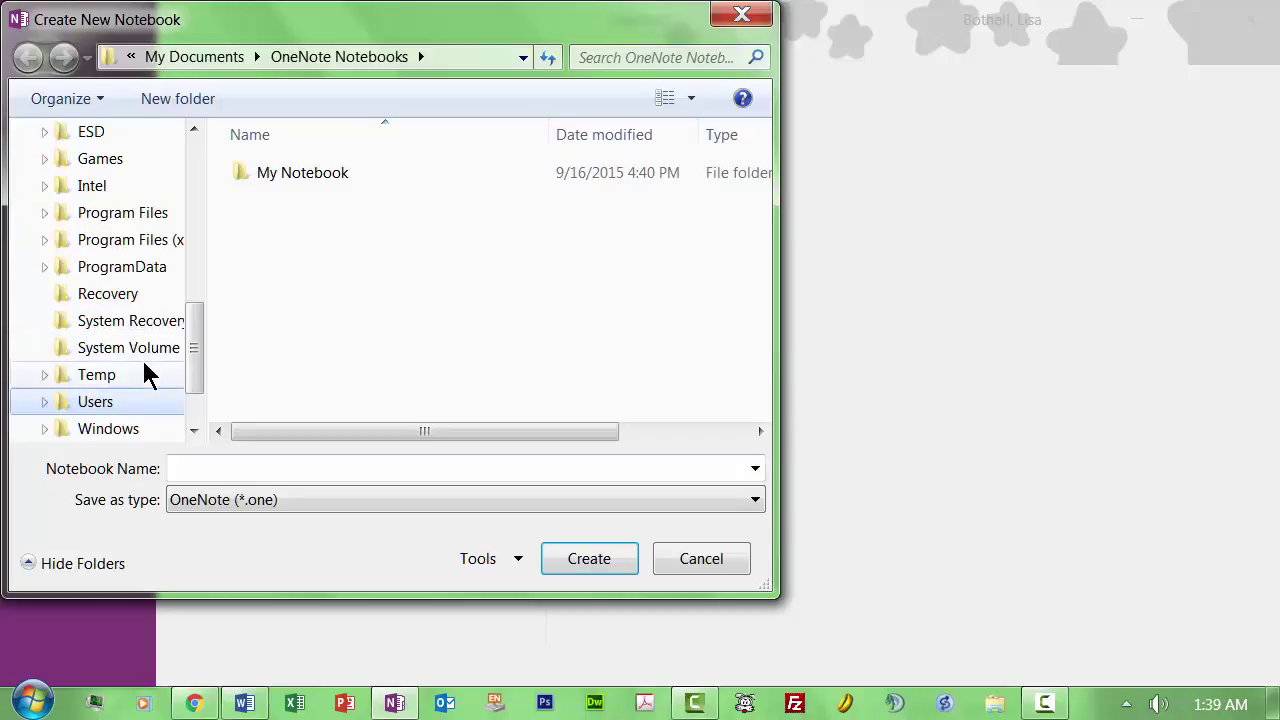
drag(197, 343, 191, 263)
click(113, 242)
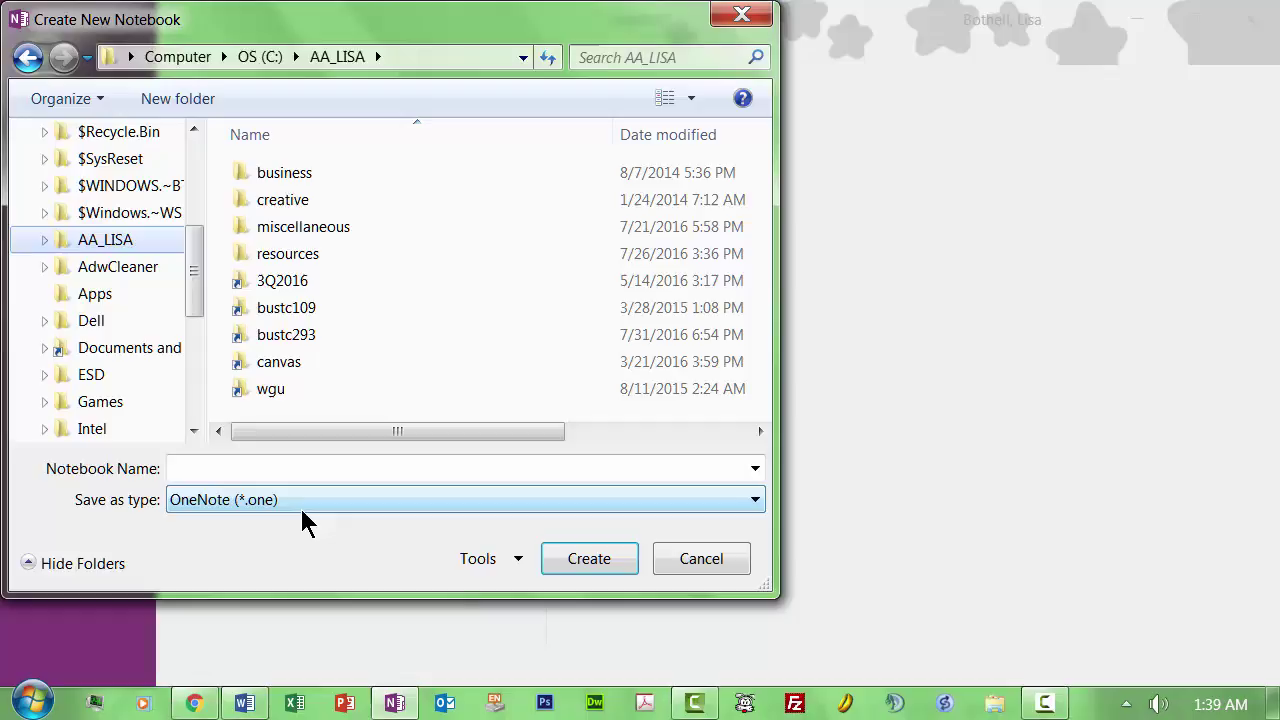
- Name the notebook 'ExampleNotebook' and create it
click(206, 467)
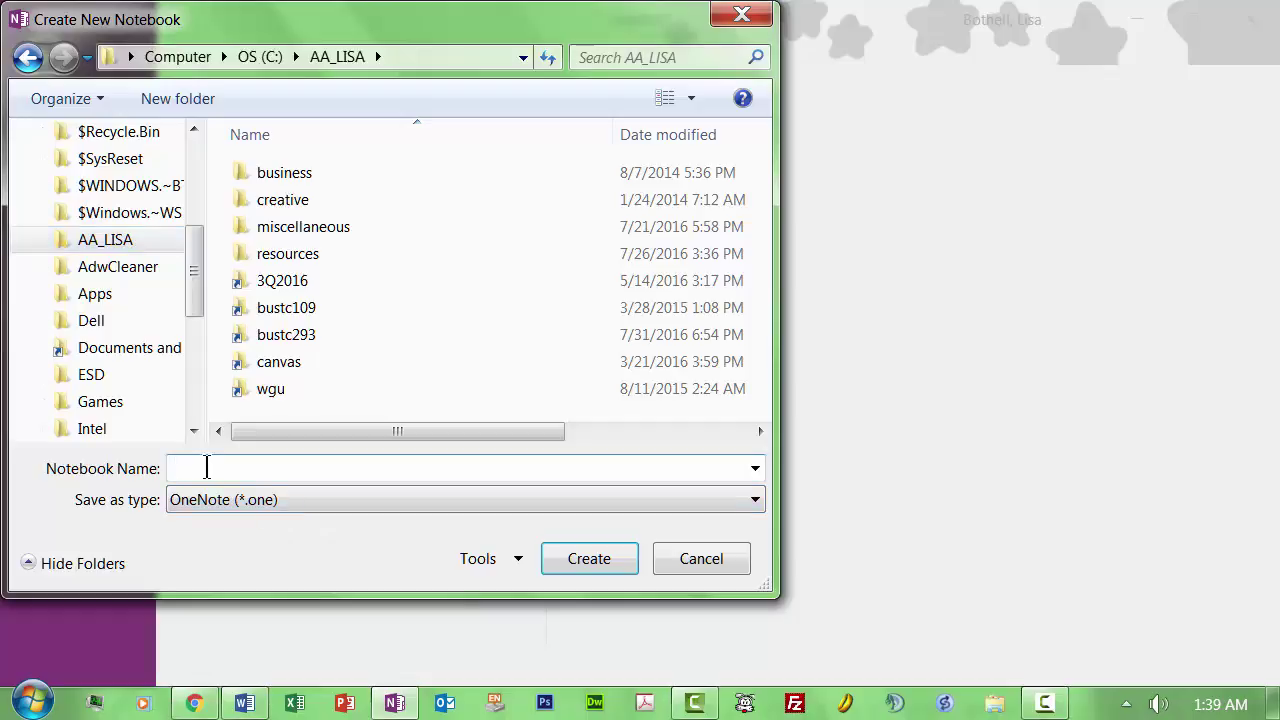
text(ExampleNotebvook)
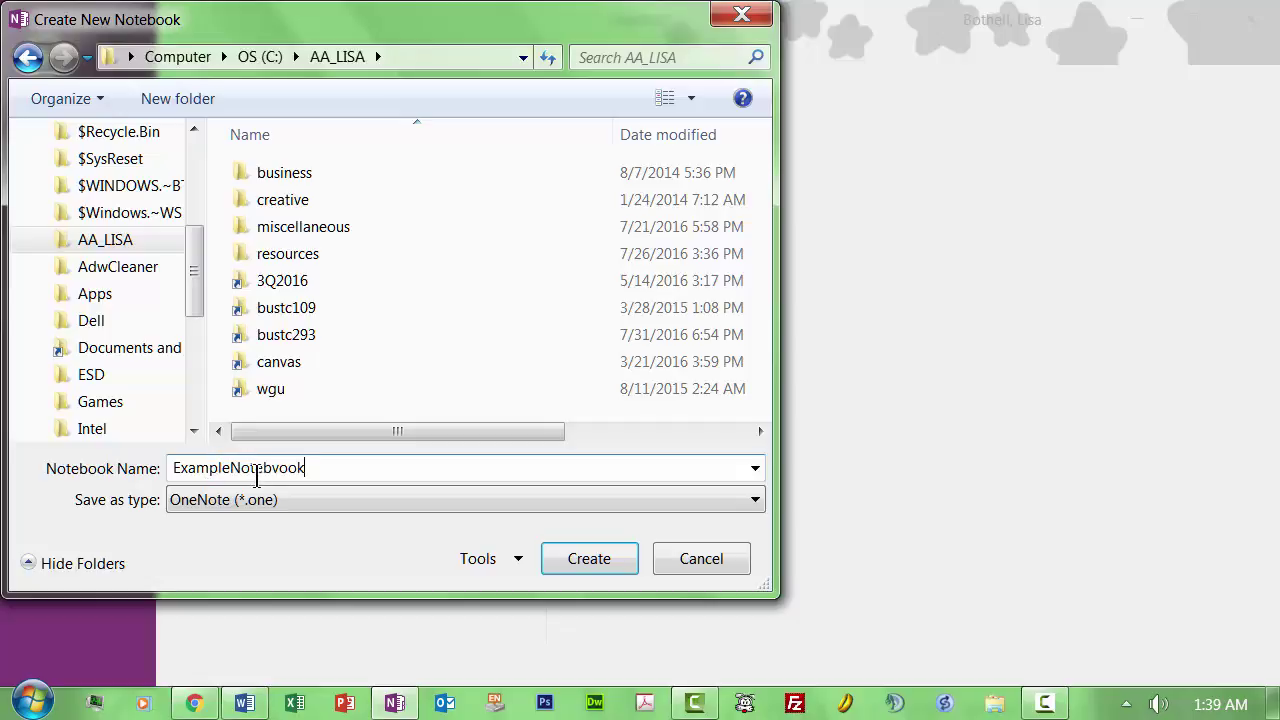
click(281, 468)
key(BackSpace)
click(577, 552)
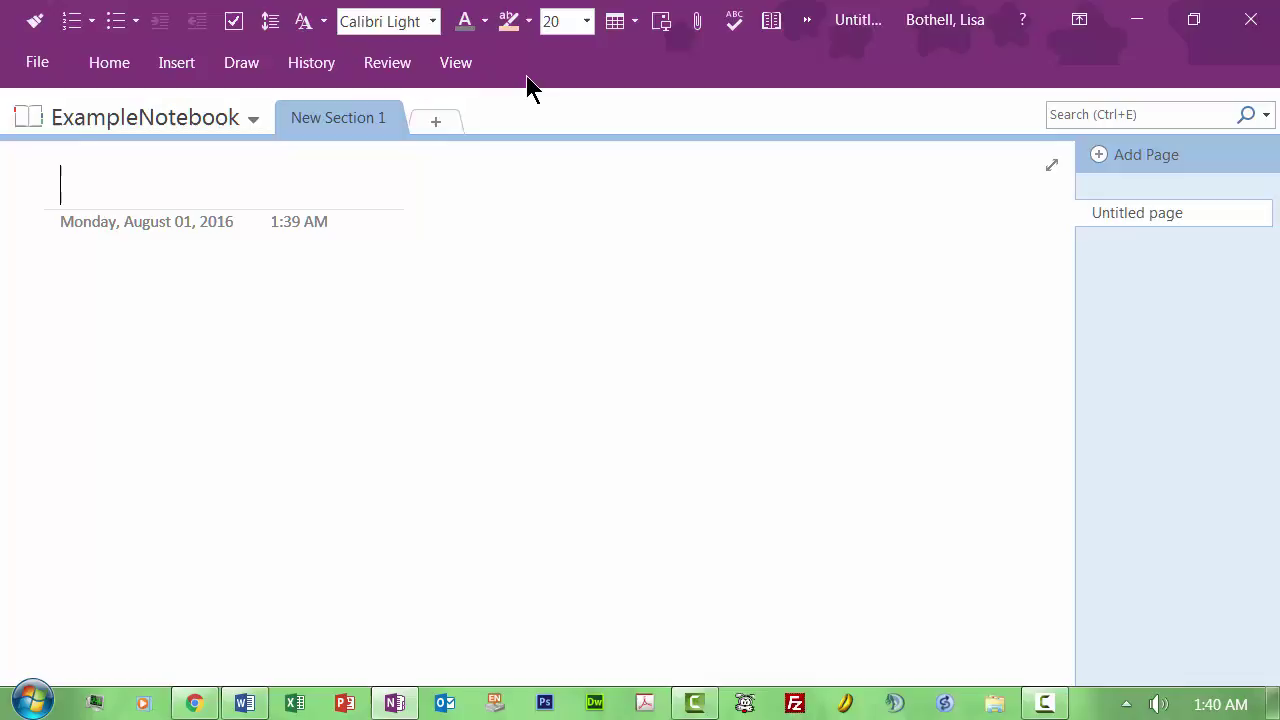
- Set the ribbon to Show Tabs and Commands and display the File > Info page
click(1066, 26)
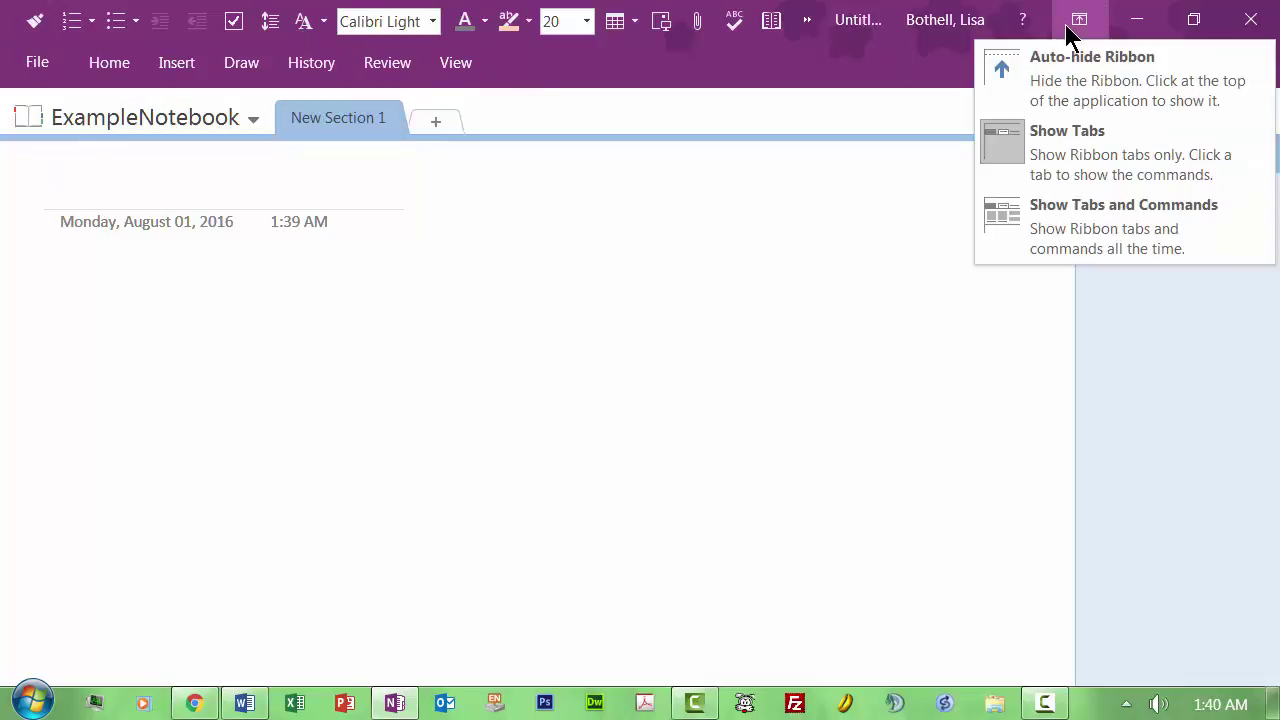
click(1054, 213)
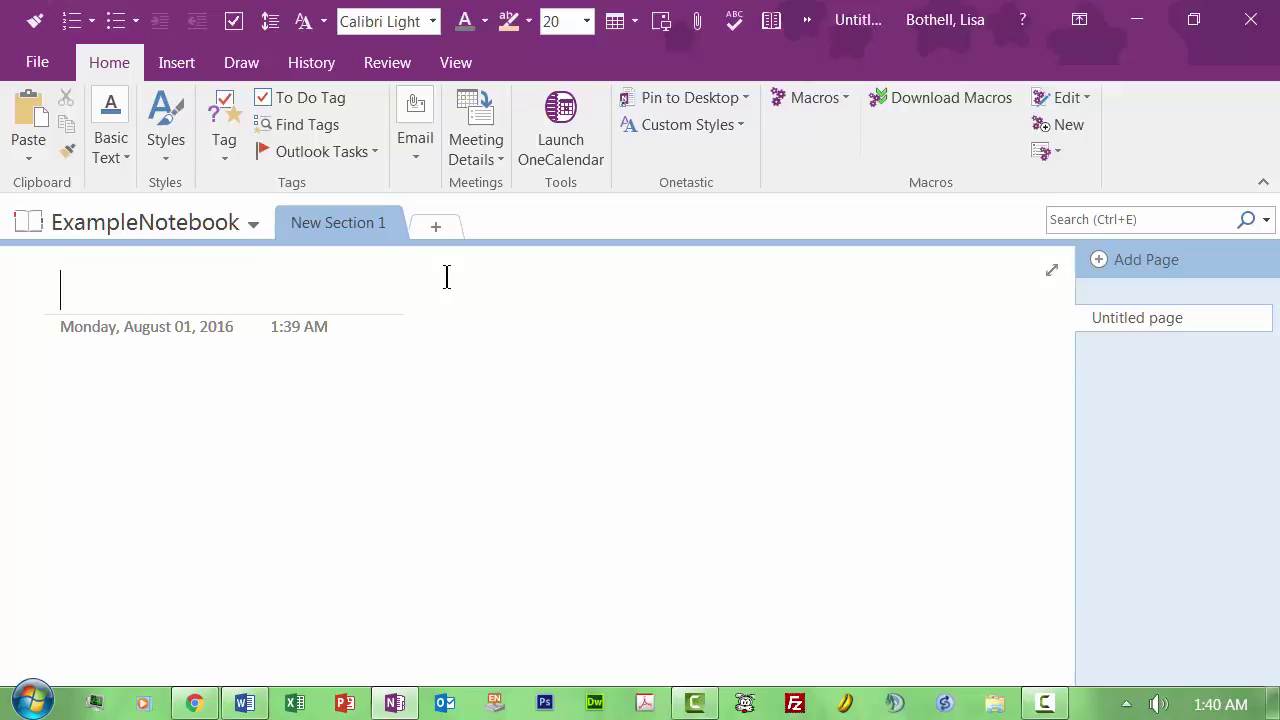
click(45, 72)
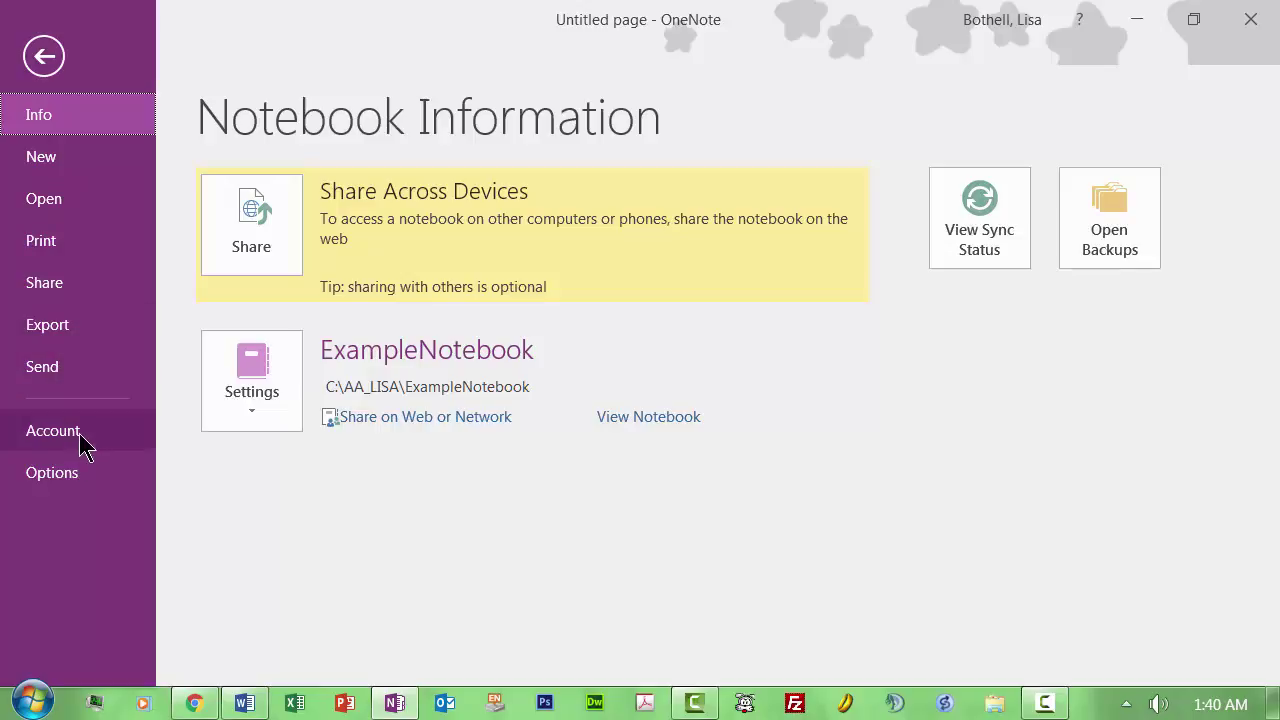
click(43, 58)
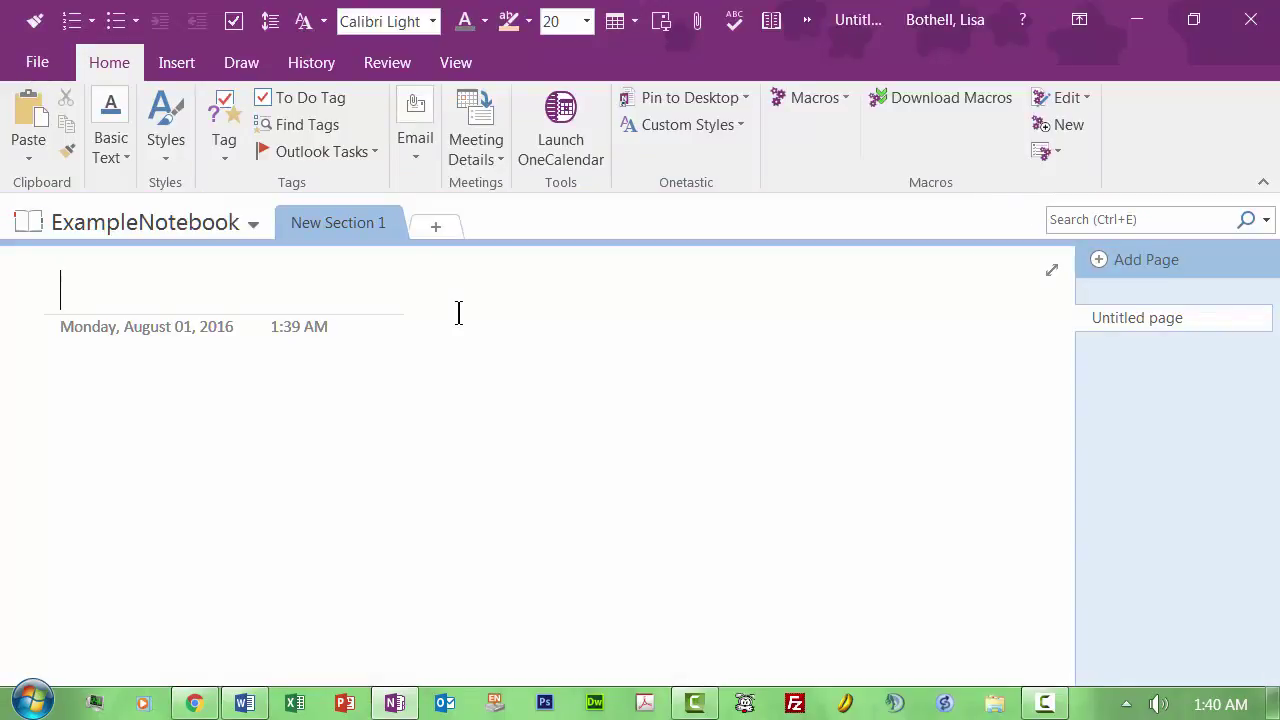
click(38, 64)
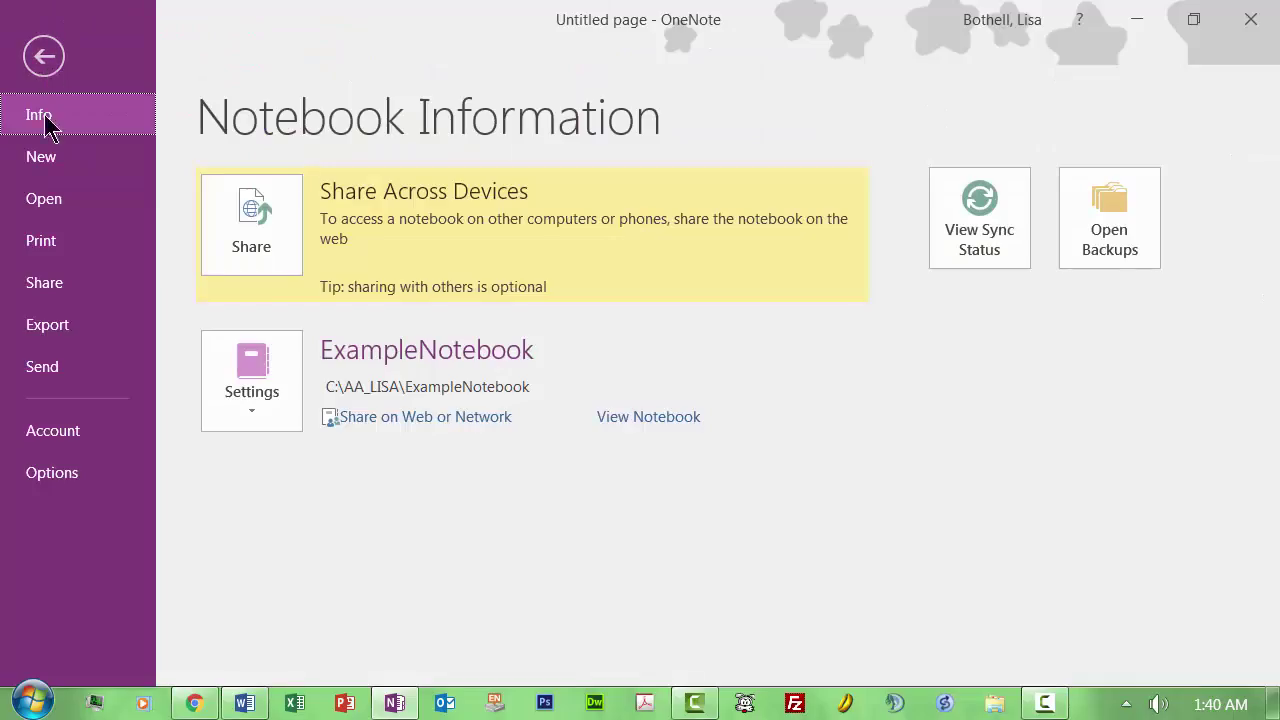
- In OneNote Options, set the default font to Corbel, size 12
click(57, 476)
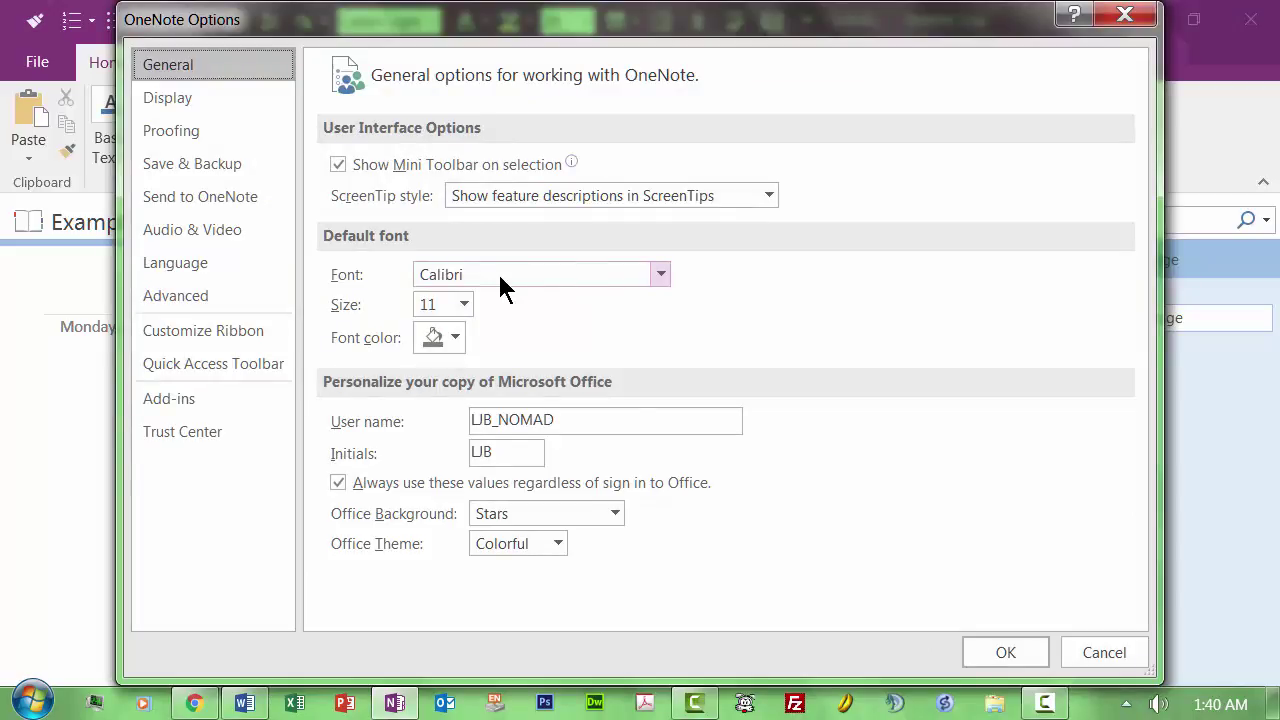
click(662, 278)
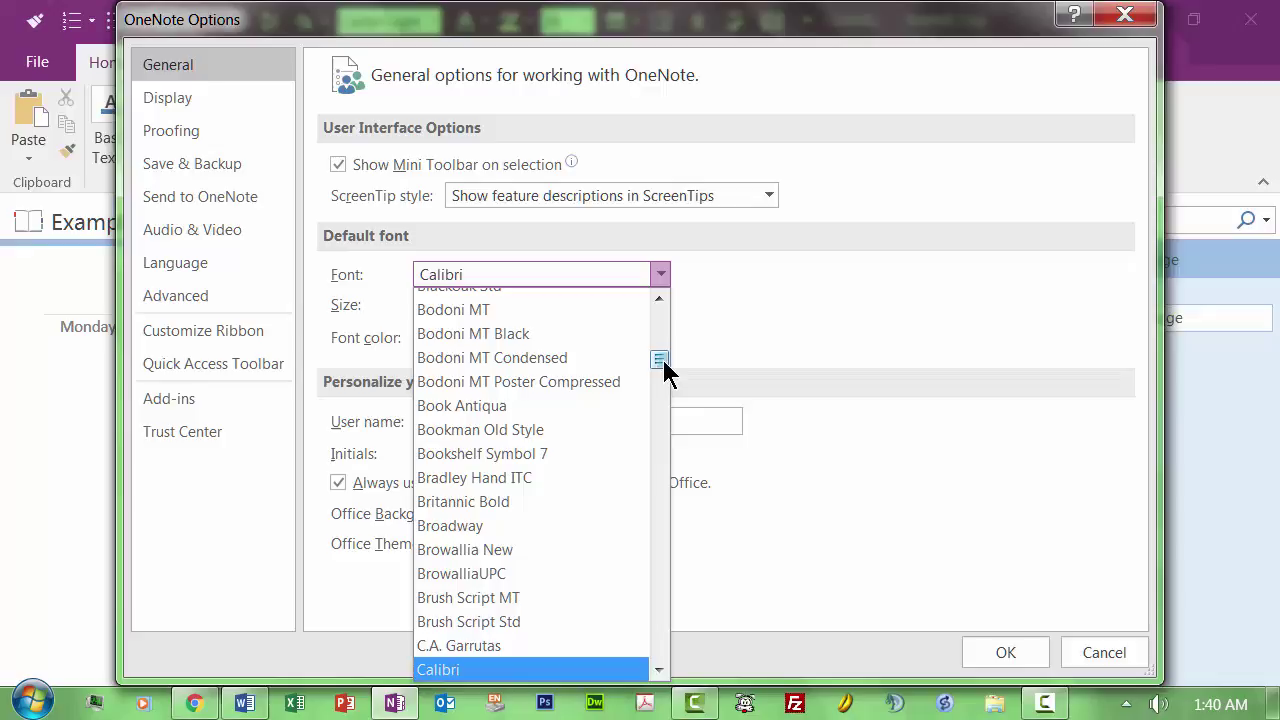
scroll(665, 458, down, 5)
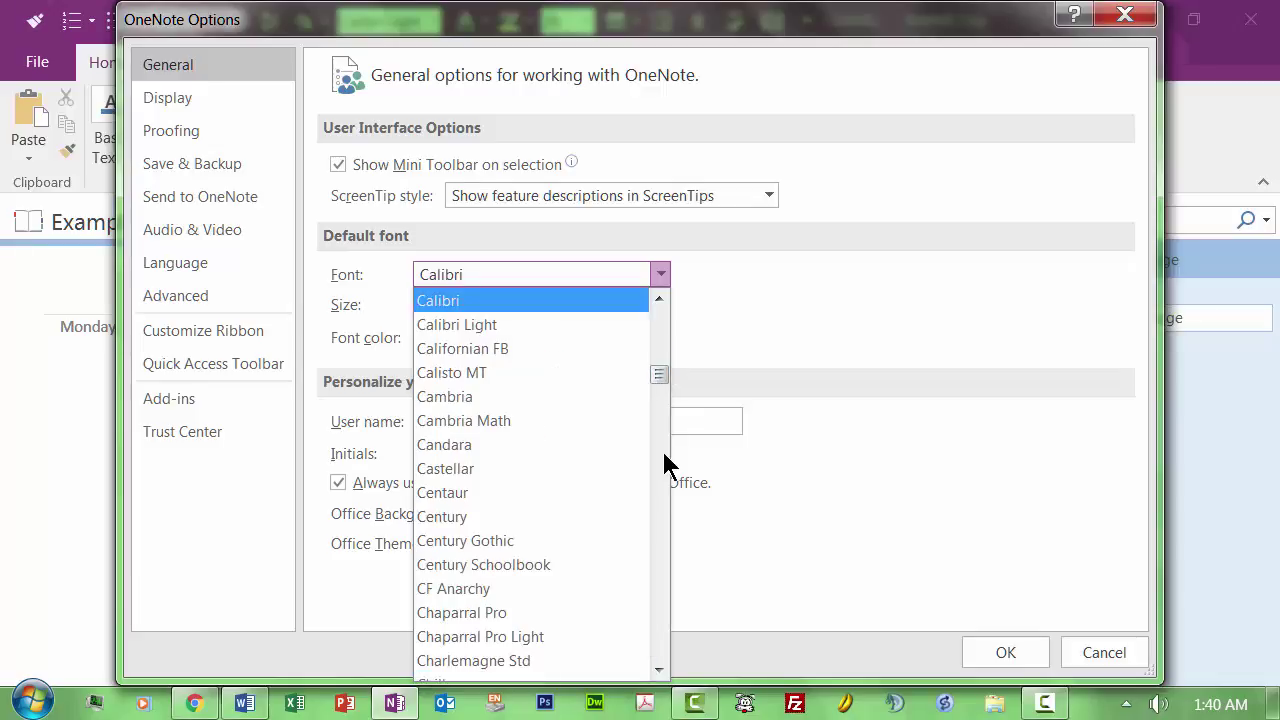
scroll(668, 595, down, 5)
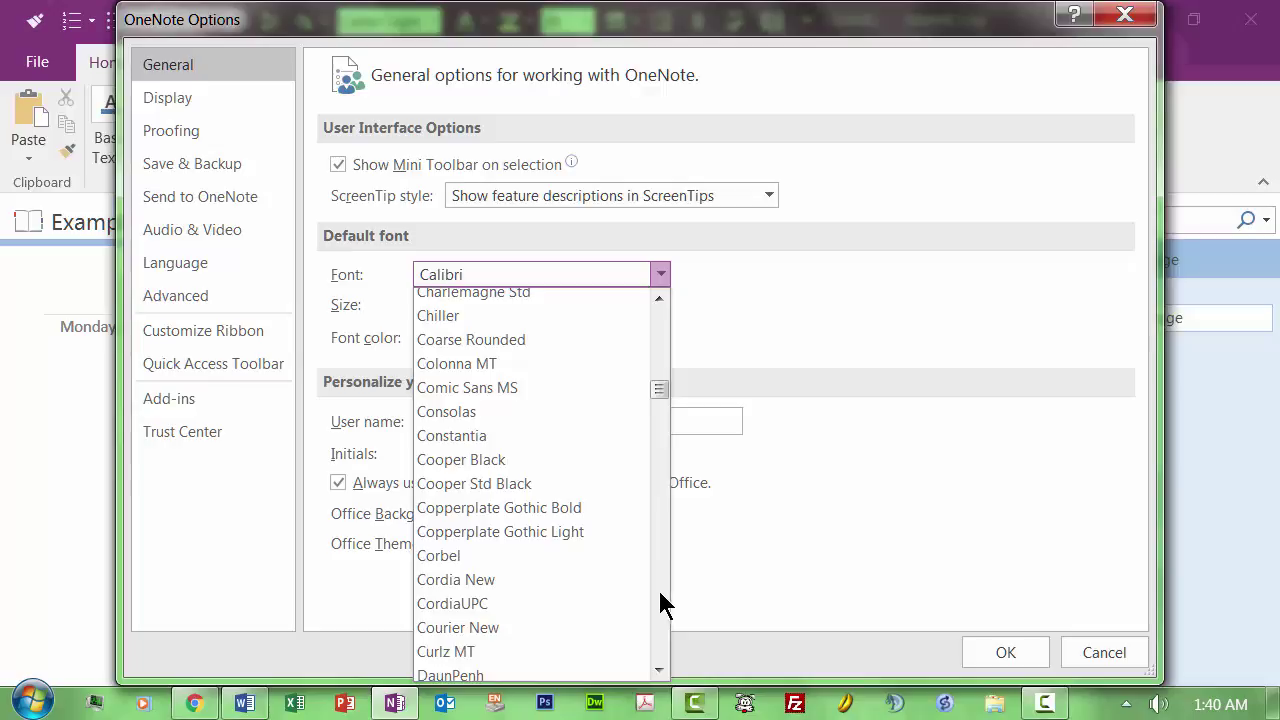
click(480, 555)
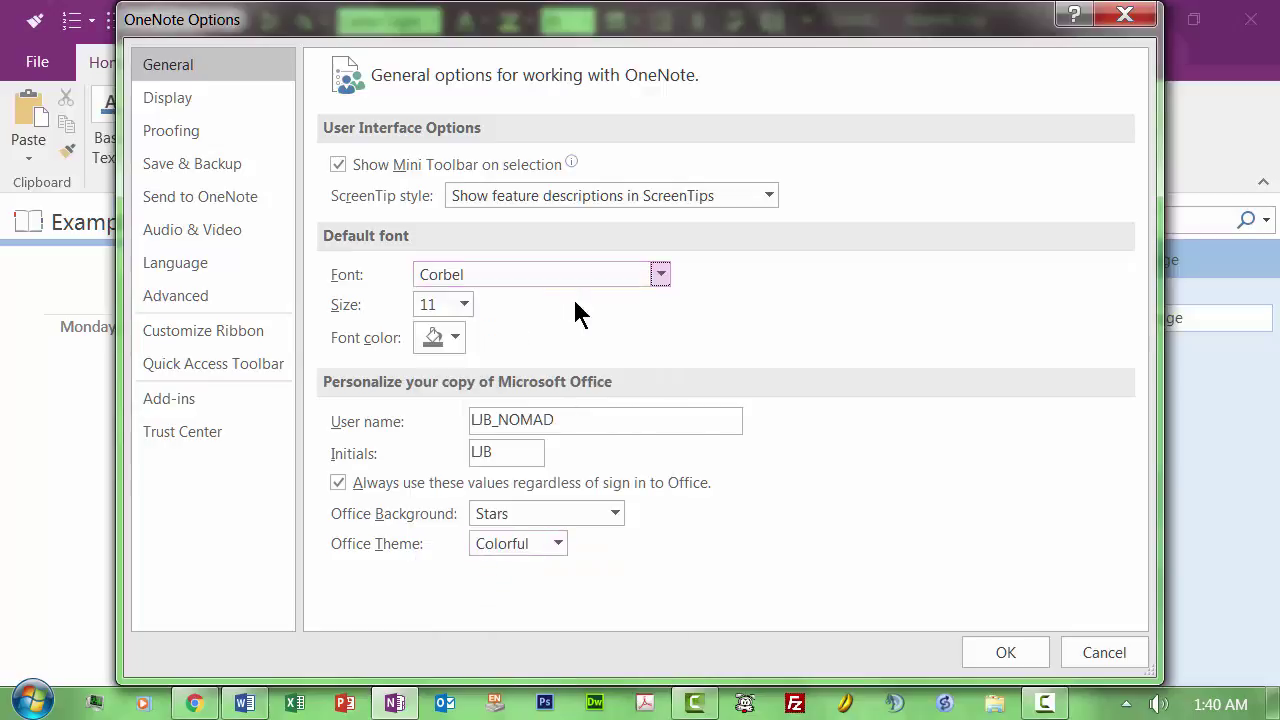
click(463, 305)
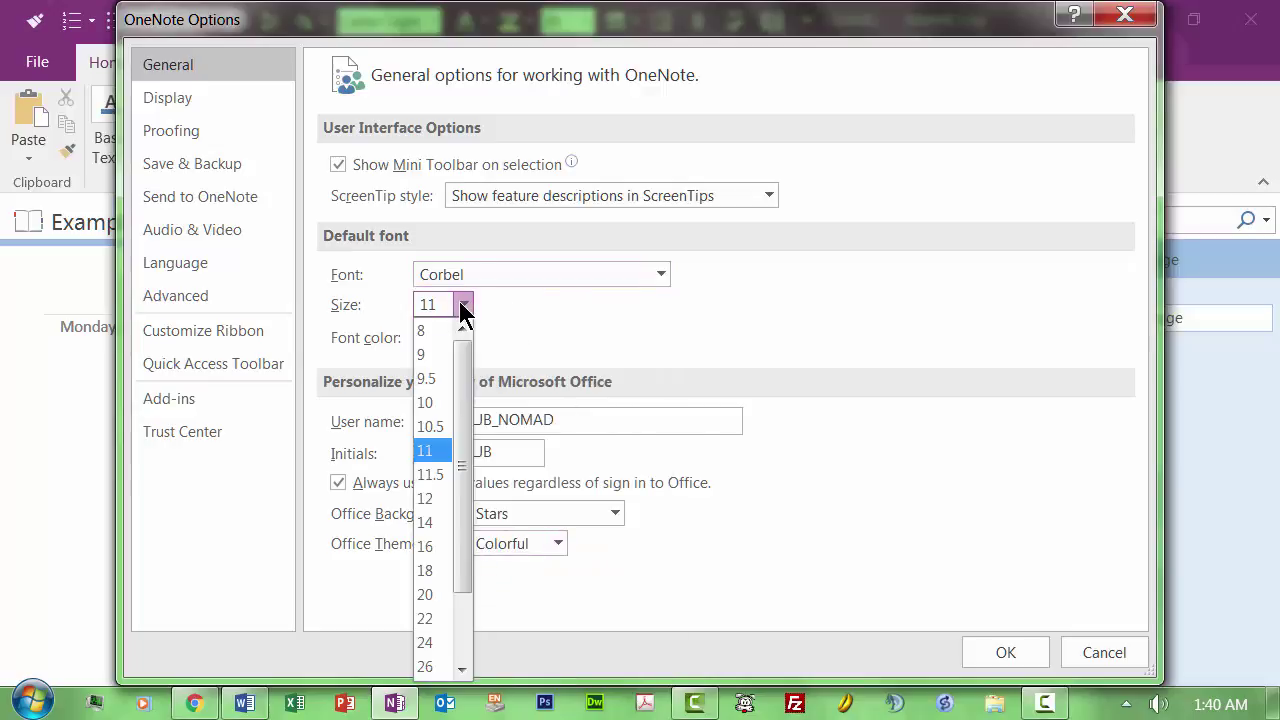
click(428, 500)
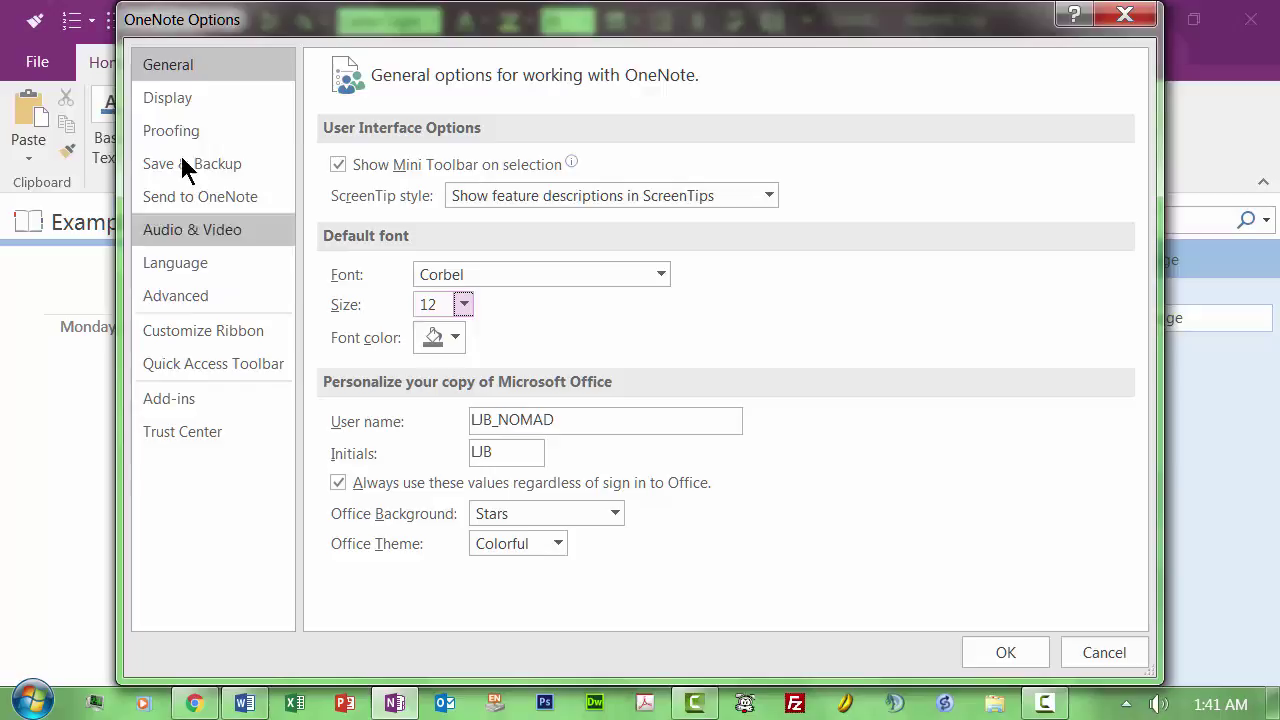
- Turn on 'Check grammar with spelling' in Proofing, then view Save & Backup settings
click(182, 106)
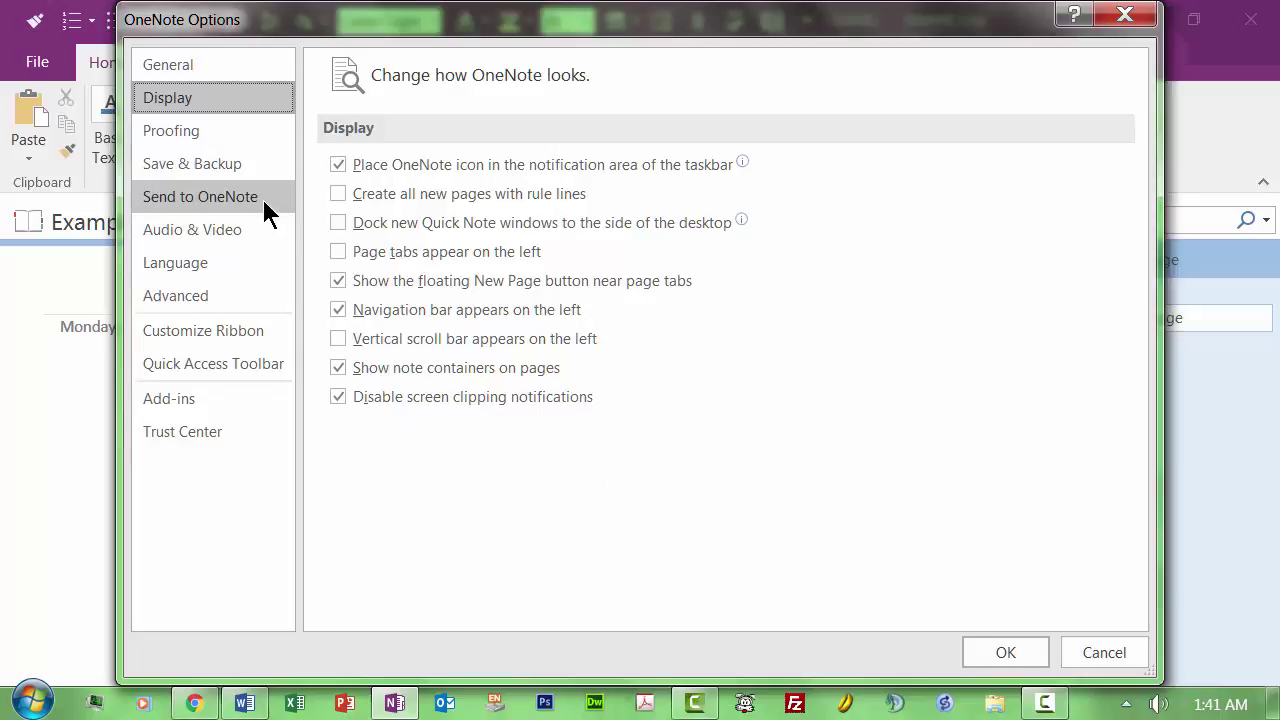
click(197, 143)
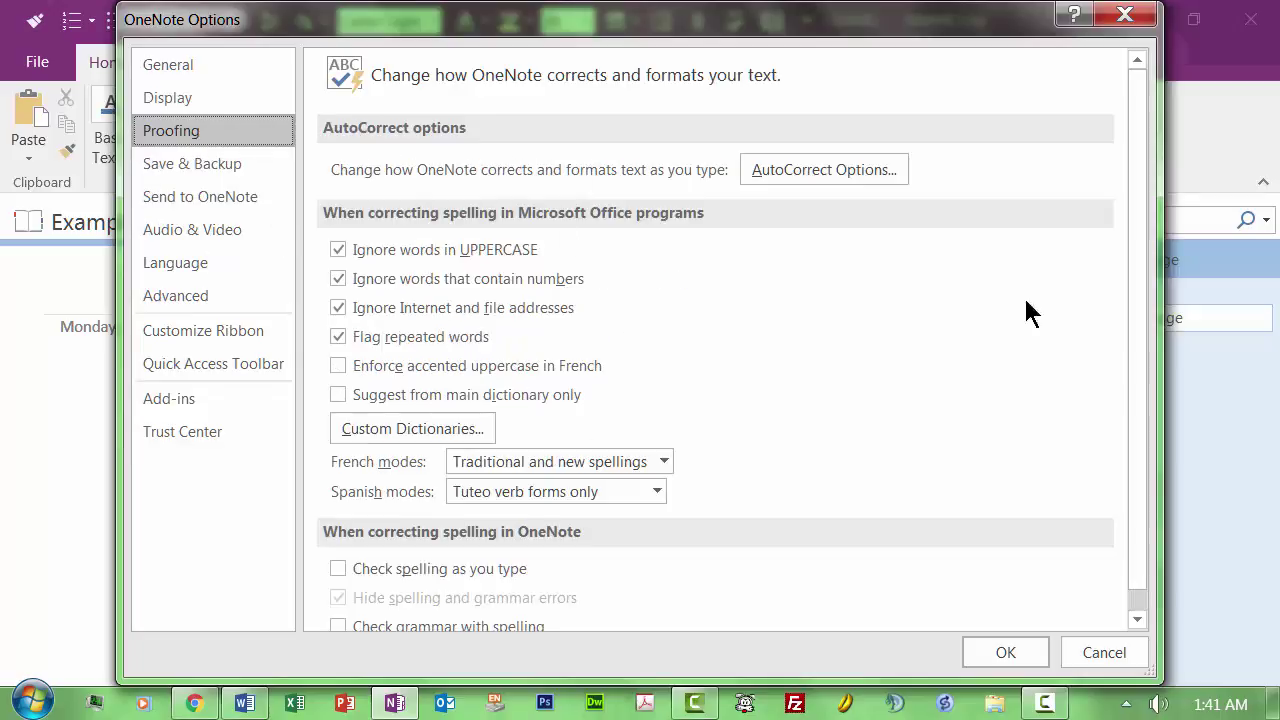
scroll(1140, 385, down, 1)
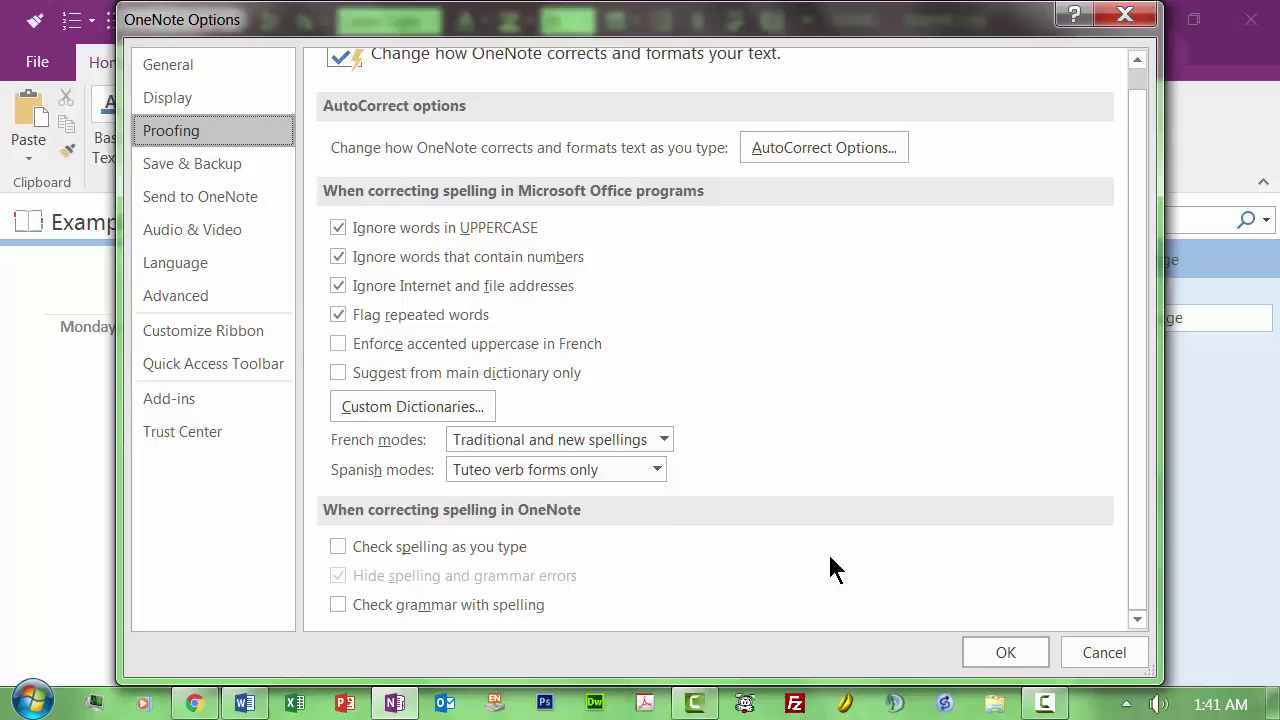
click(339, 605)
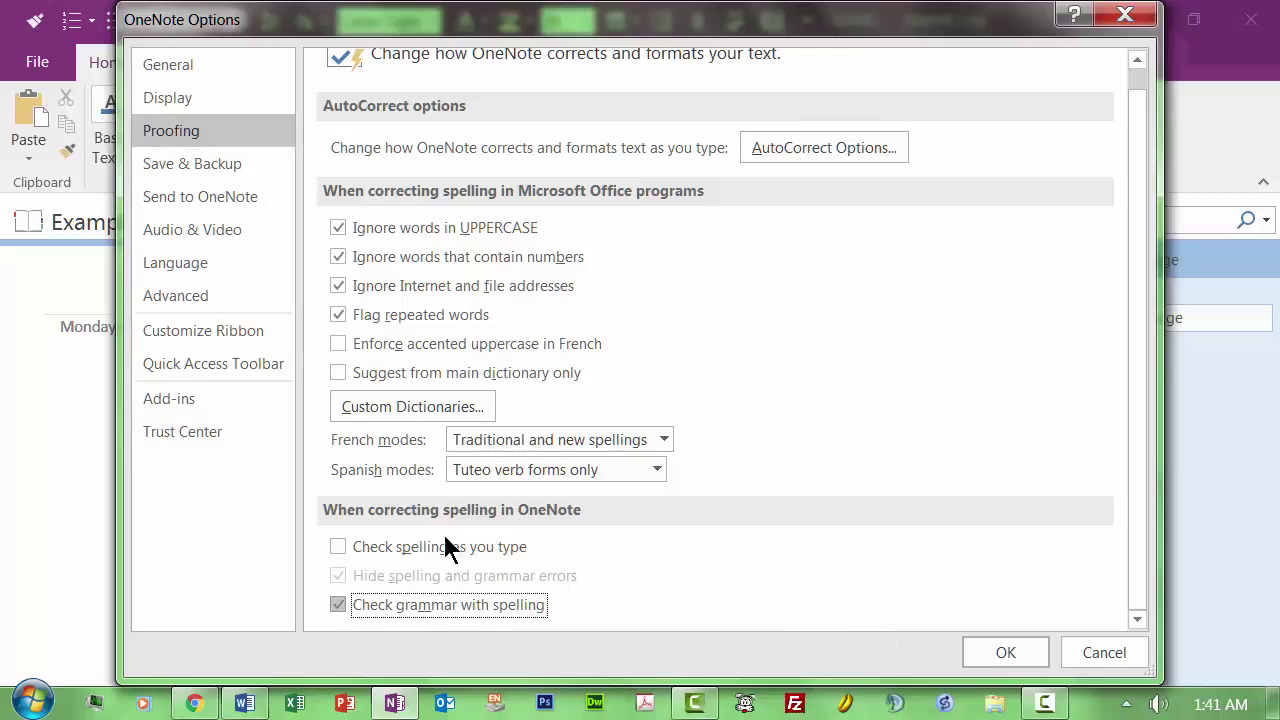
click(207, 165)
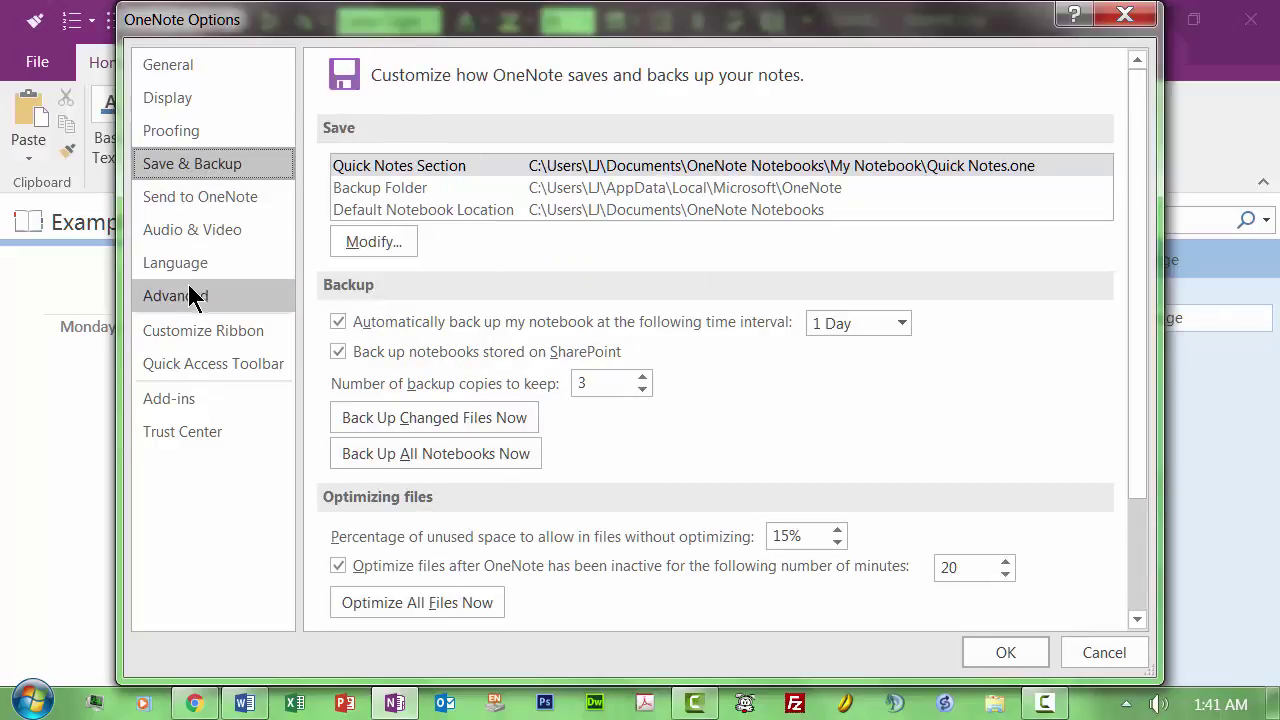
- Leave the Quick Access Toolbar options unchanged and apply the Options settings with OK
click(197, 372)
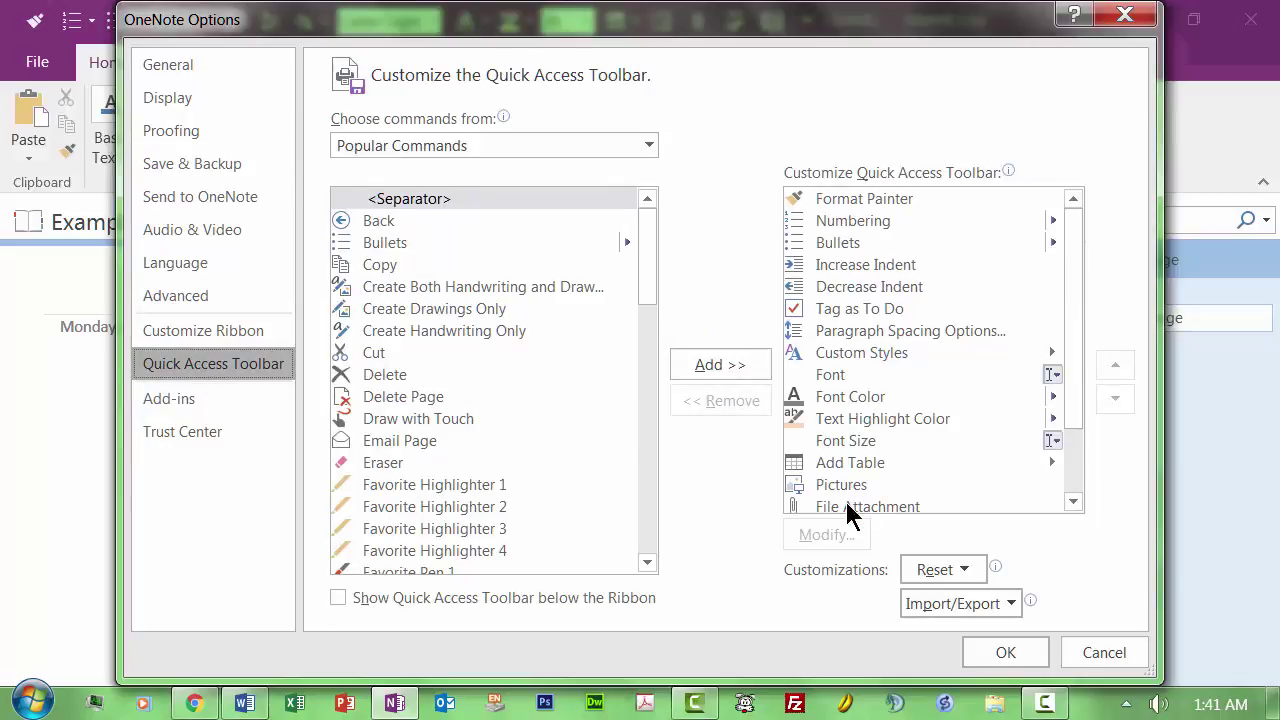
click(648, 148)
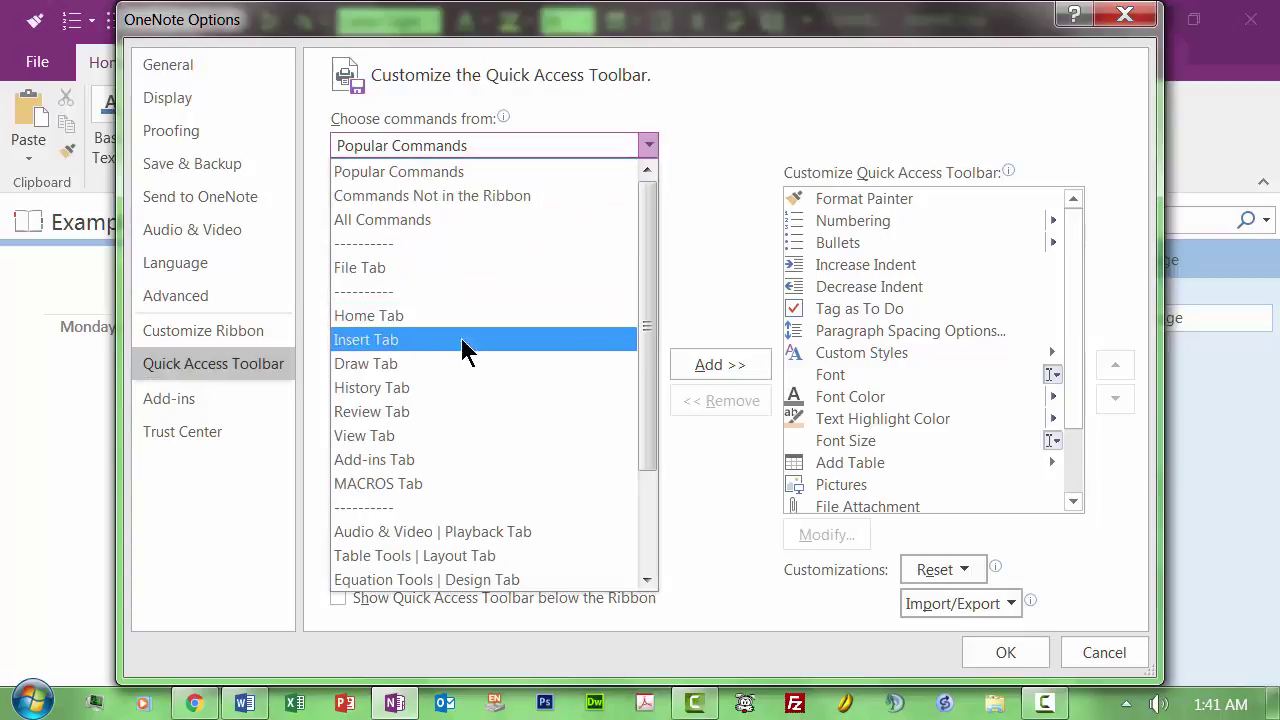
click(691, 251)
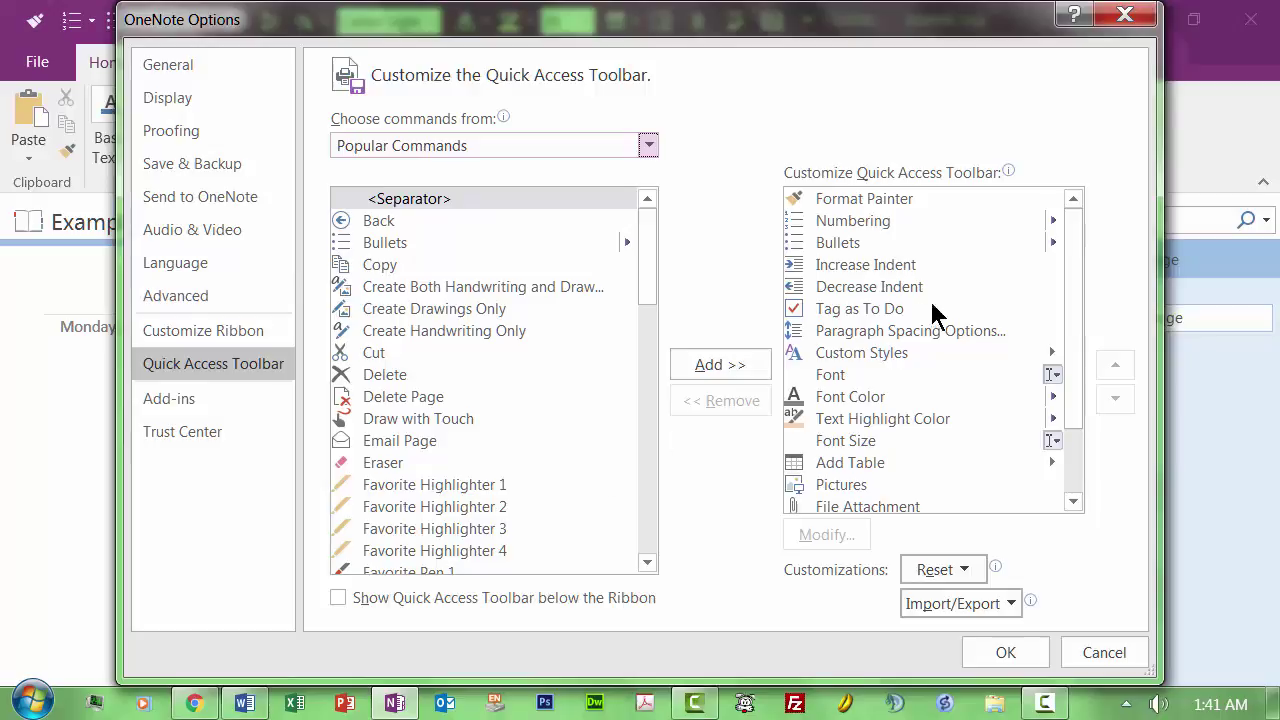
click(1003, 652)
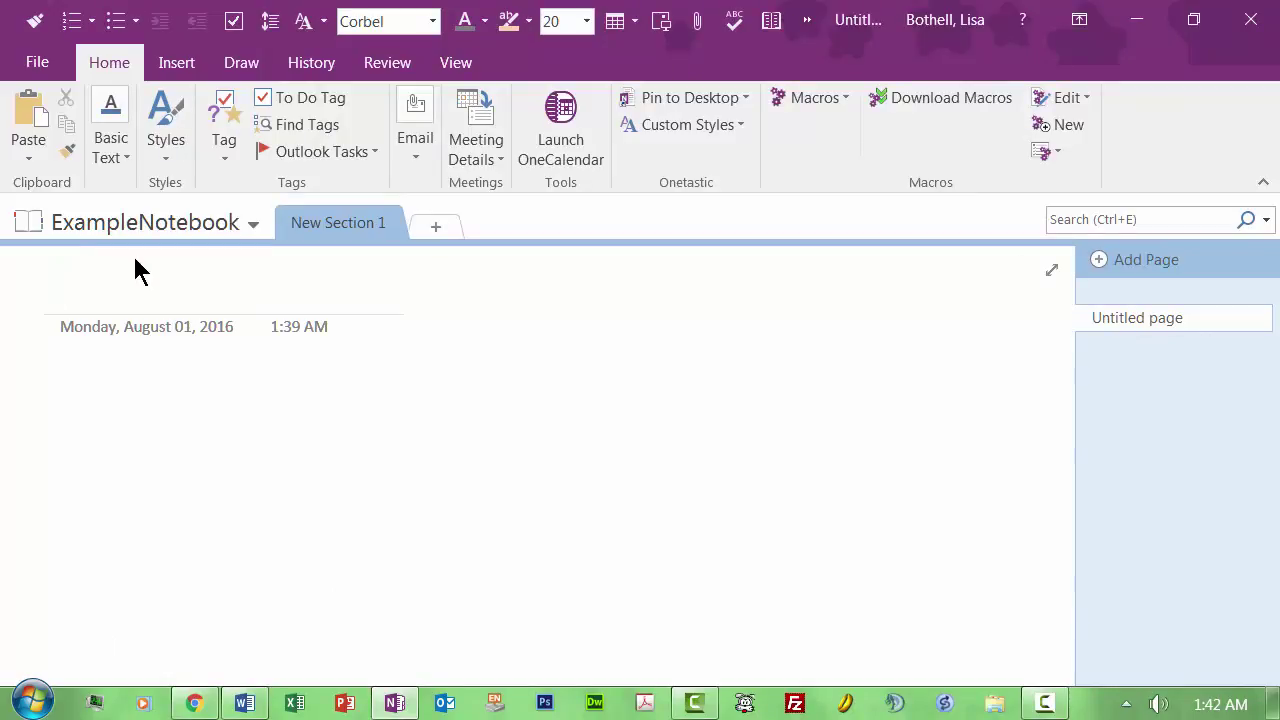
- Rename the New Section 1 tab to 'Project' and select its Untitled page
double_click(320, 232)
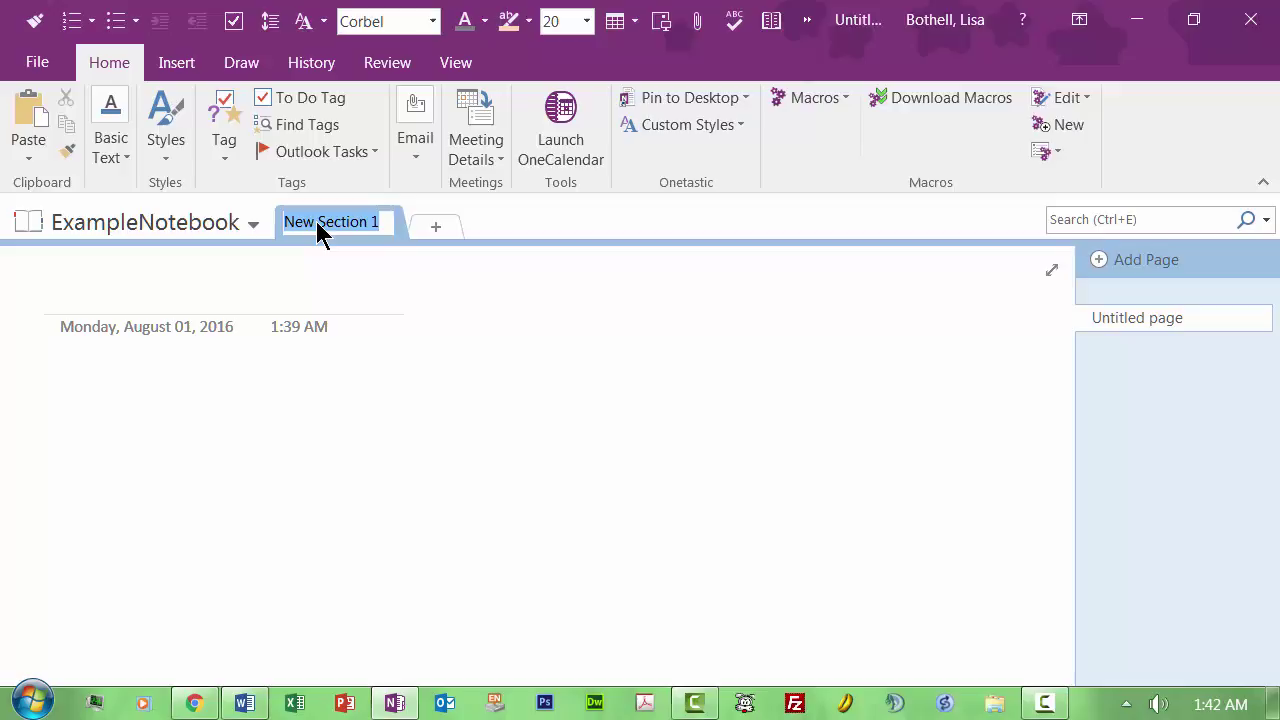
text(Project)
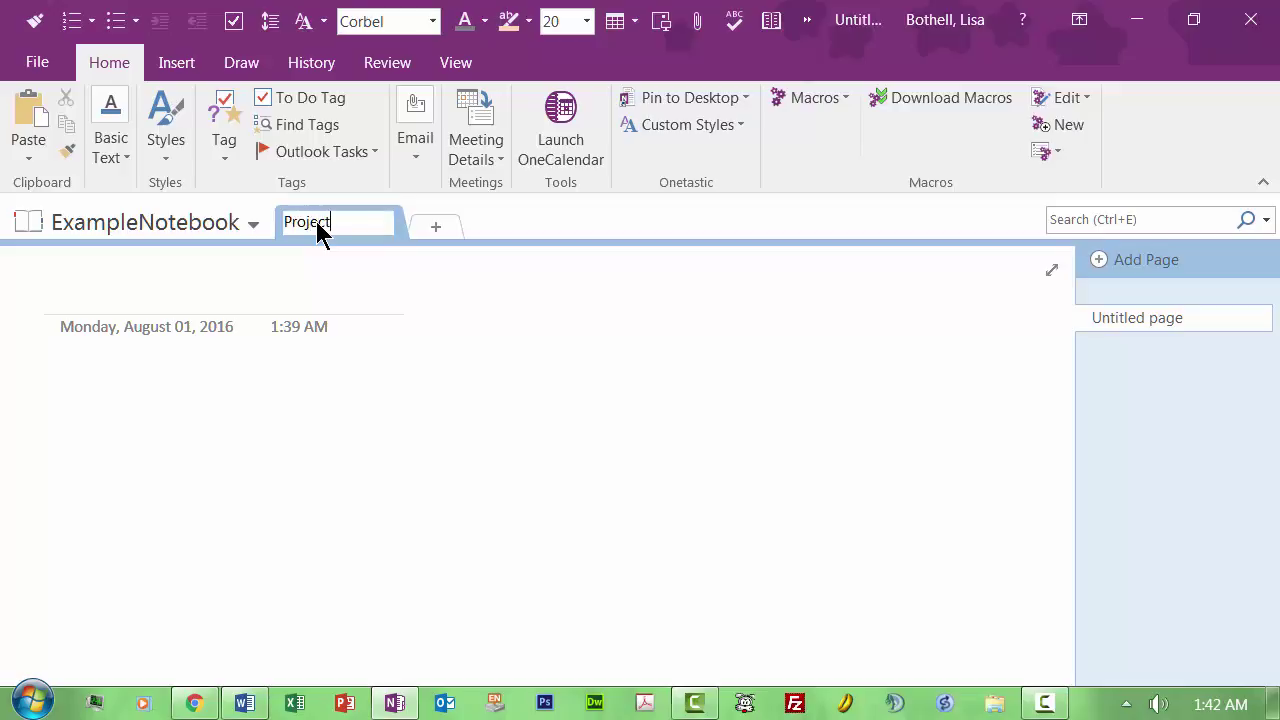
key(Return)
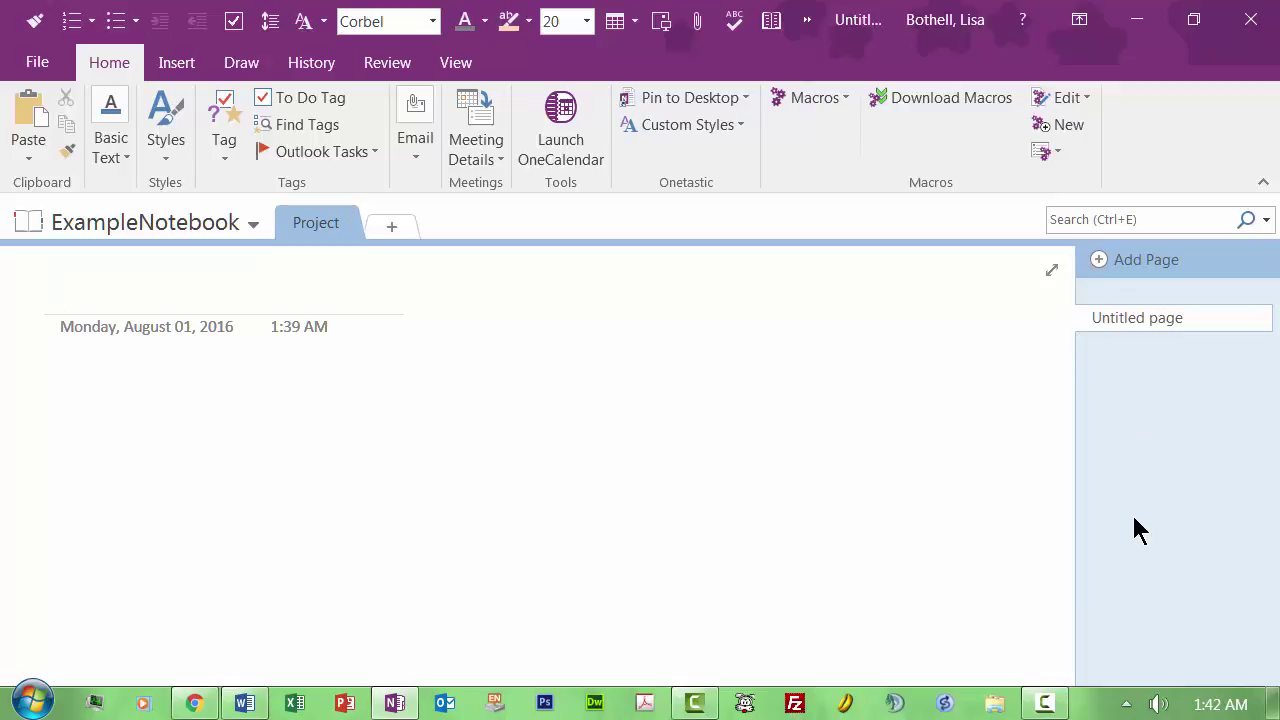
click(1119, 318)
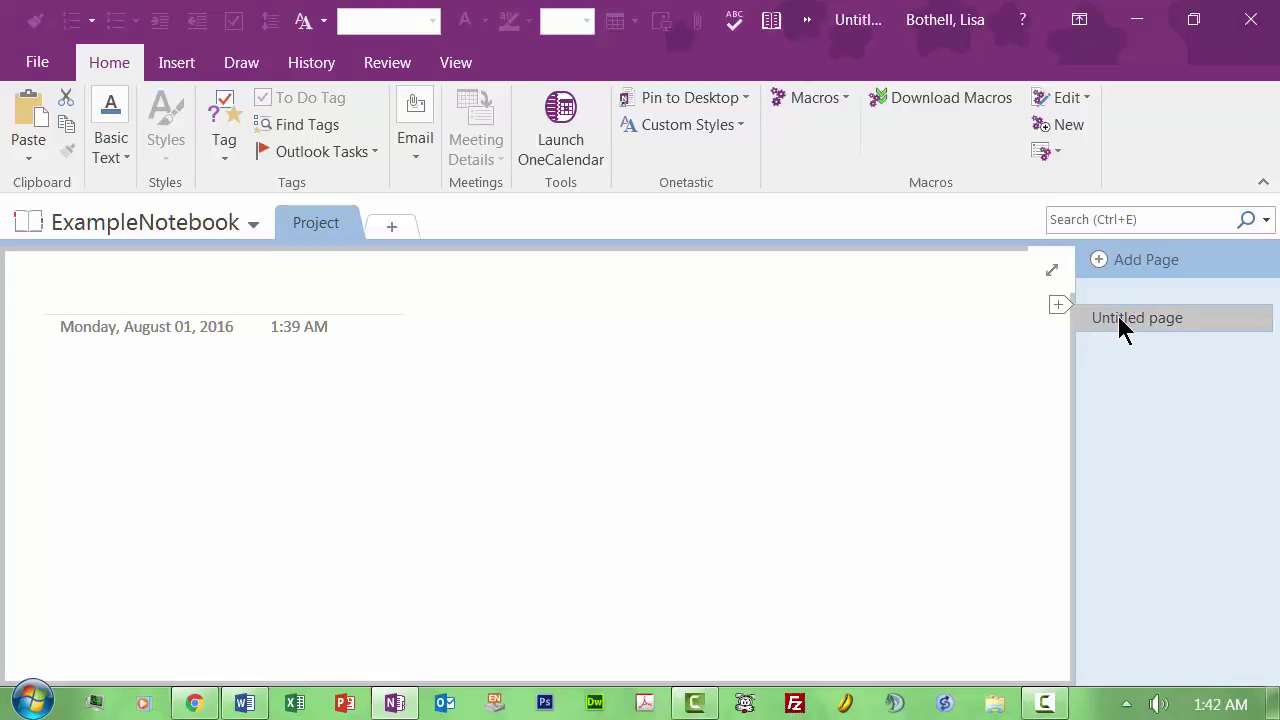
- Title the page 'Overview'
click(52, 300)
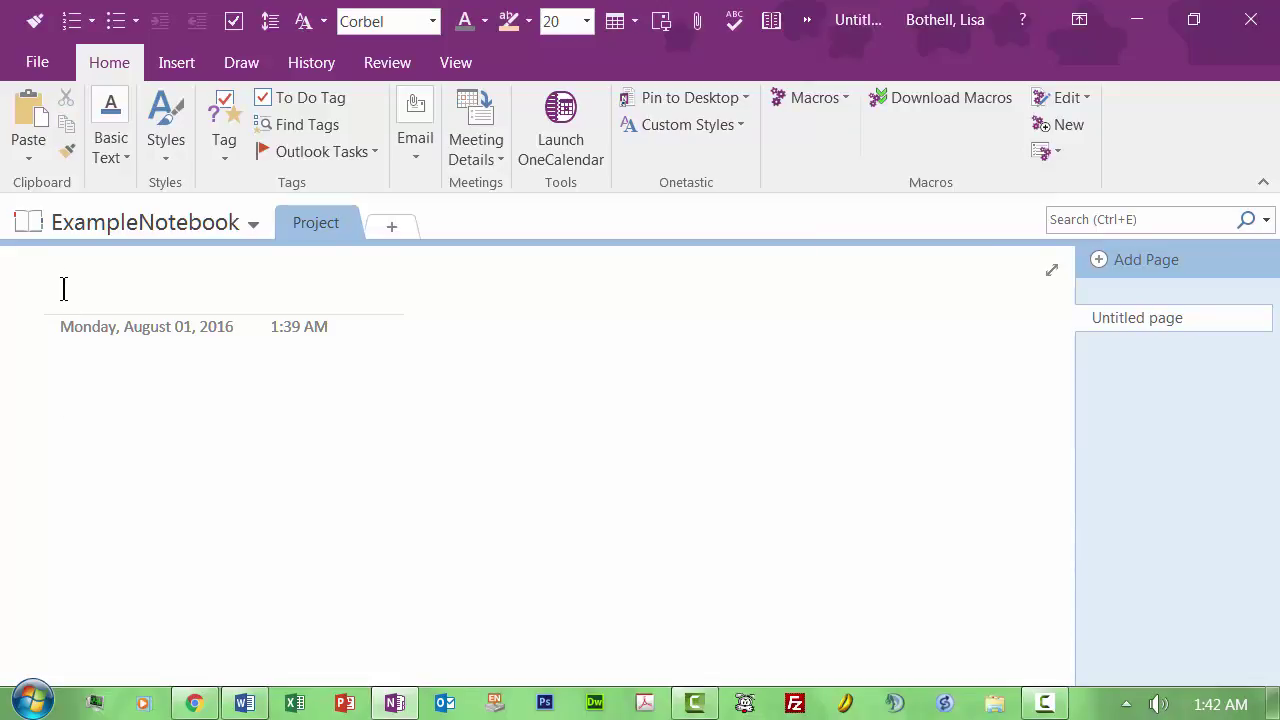
text(Overvuie)
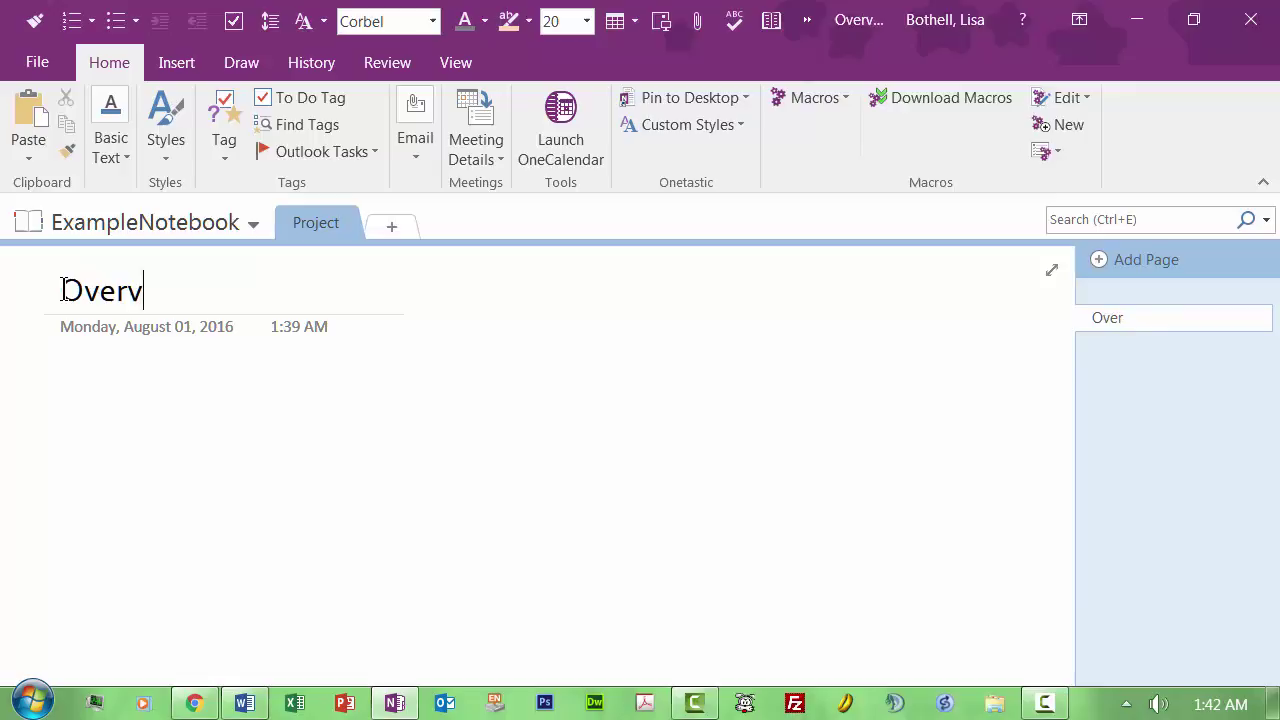
key(BackSpace)
key(BackSpace)
key(BackSpace)
text(iew)
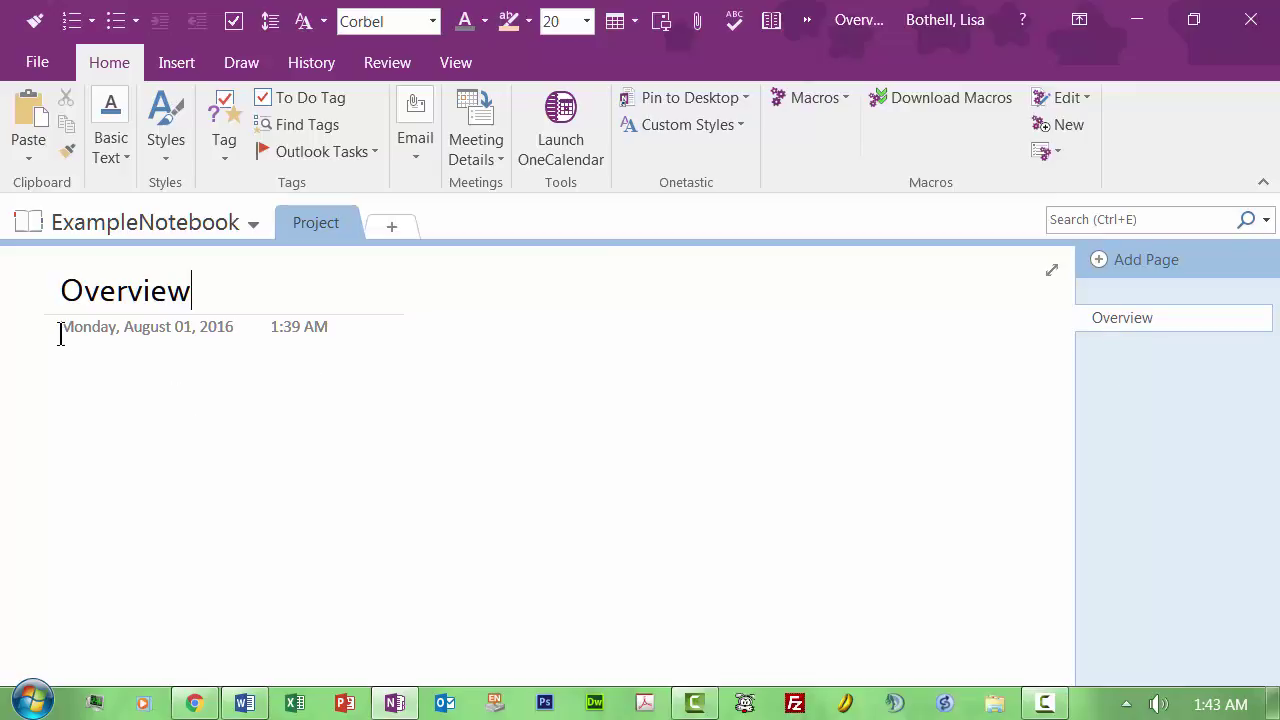
- Write a note about the project overview covering specifications, deadlines and main products
click(79, 386)
text(Ty)
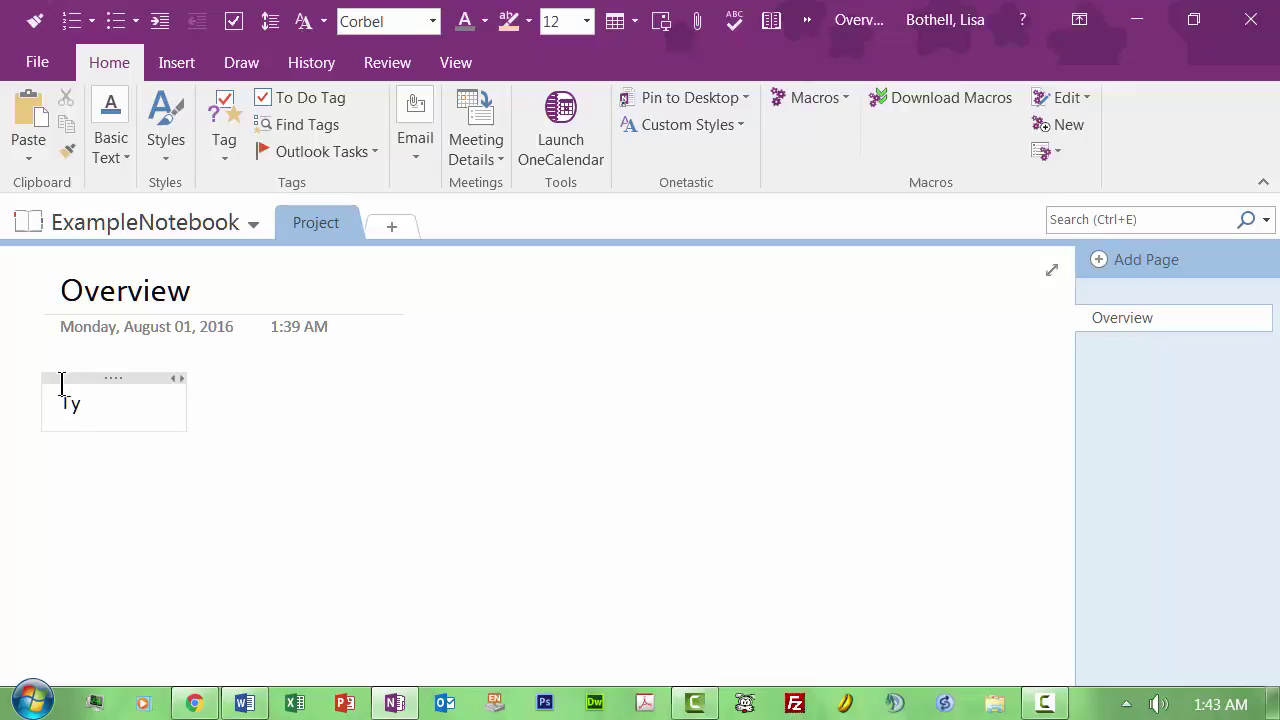
text(ping information about the)
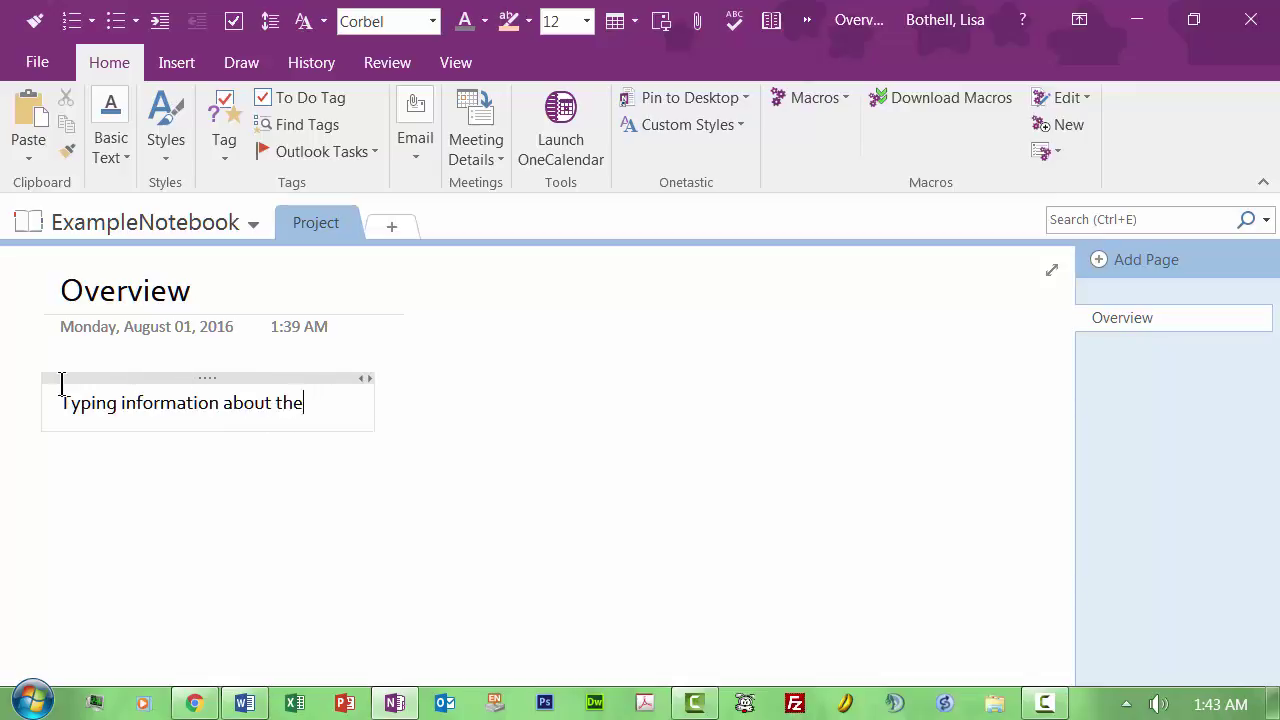
text( overviue w of my projec)
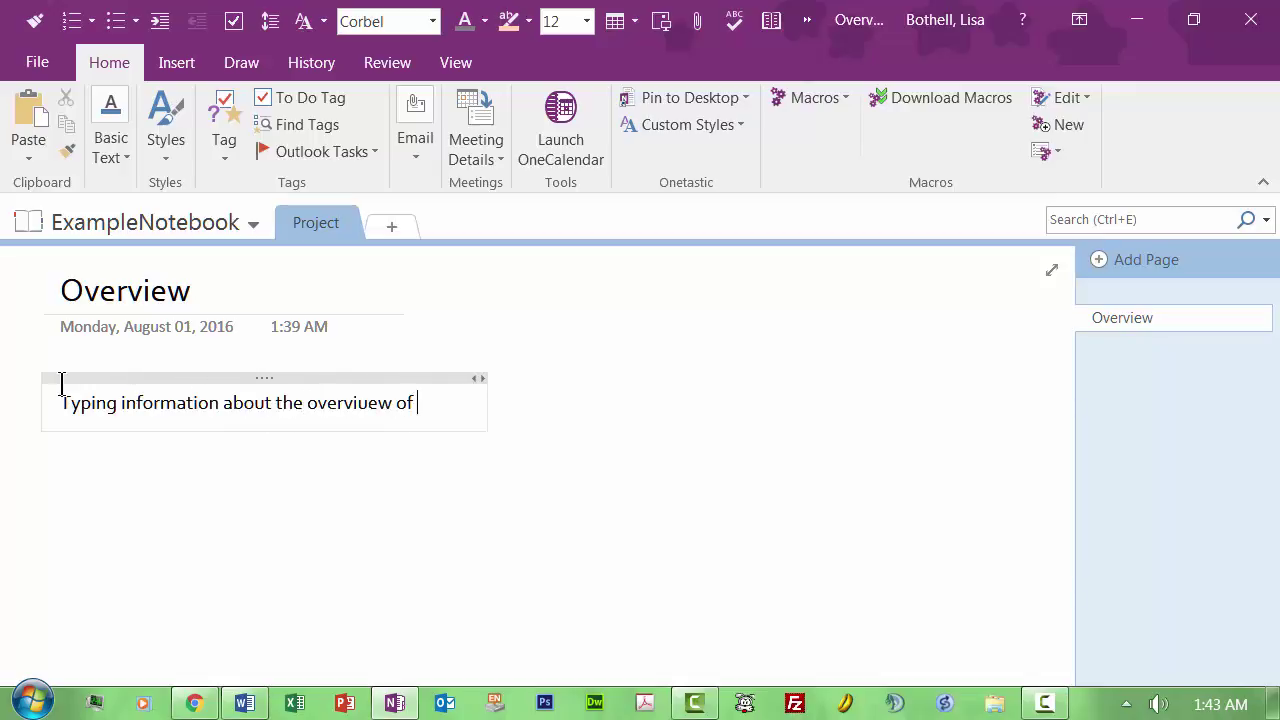
key(BackSpace)
text(t)
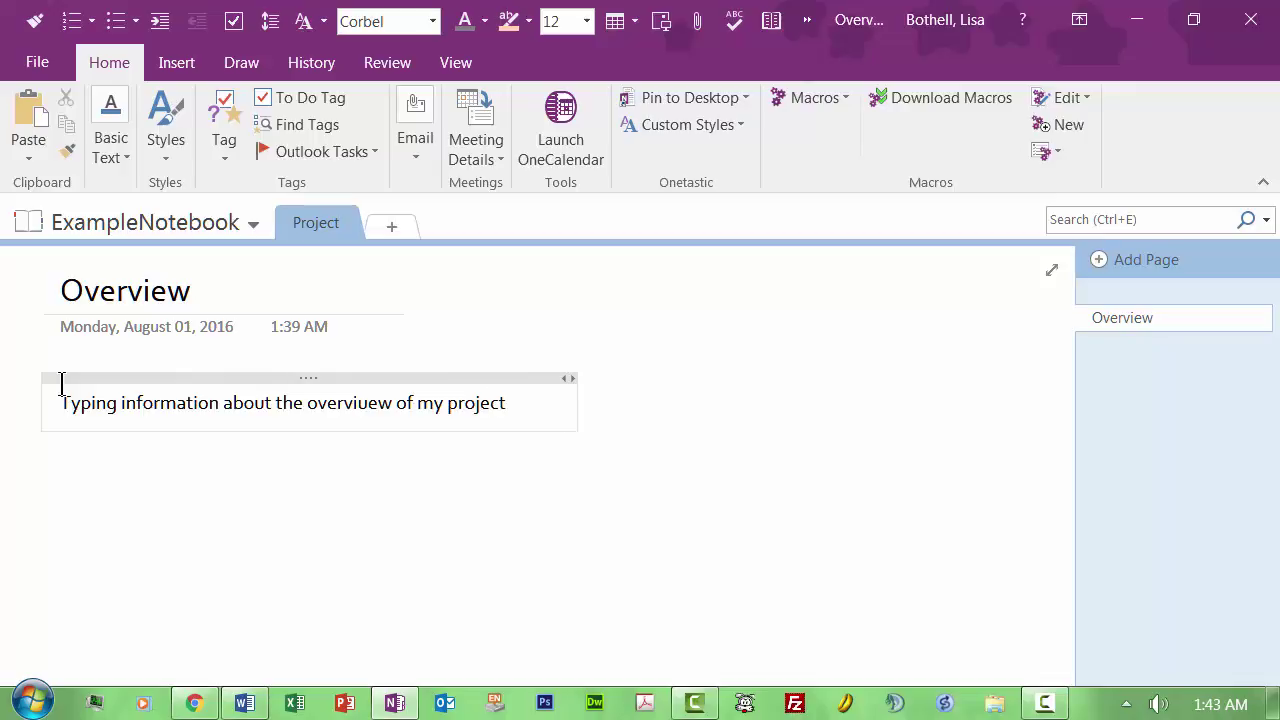
text(. This would incl)
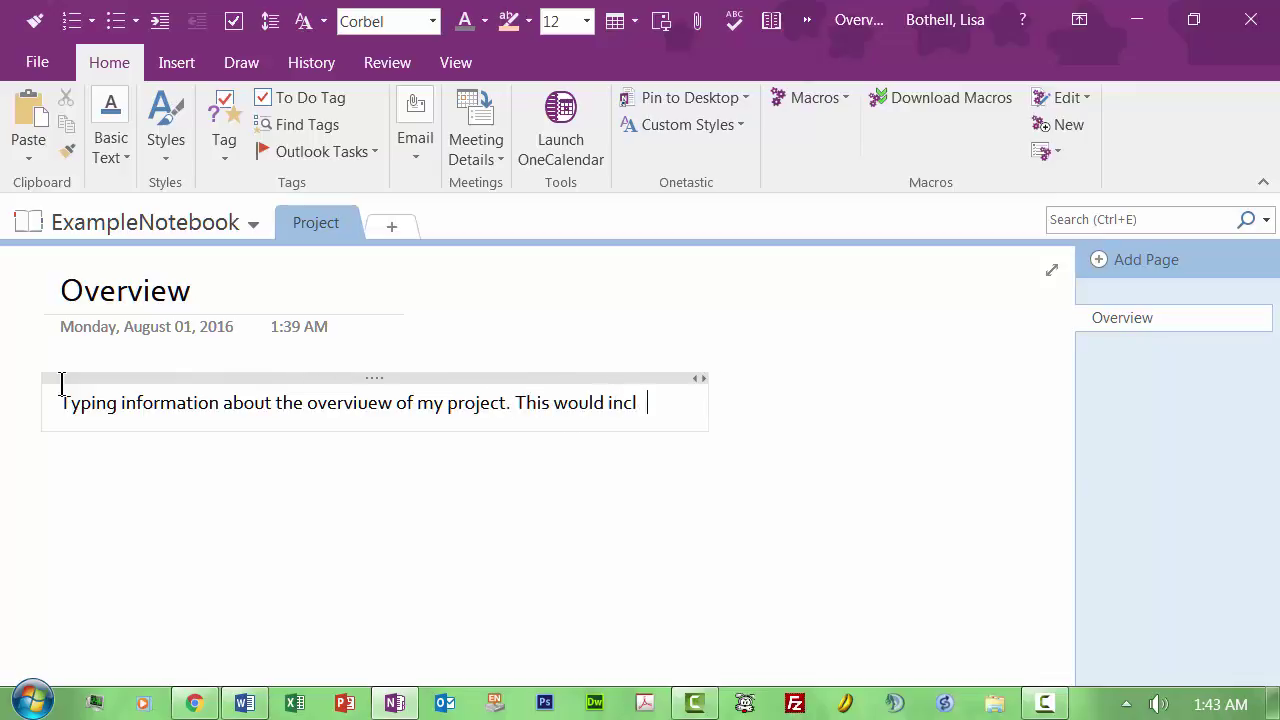
key(BackSpace)
text(ude specific)
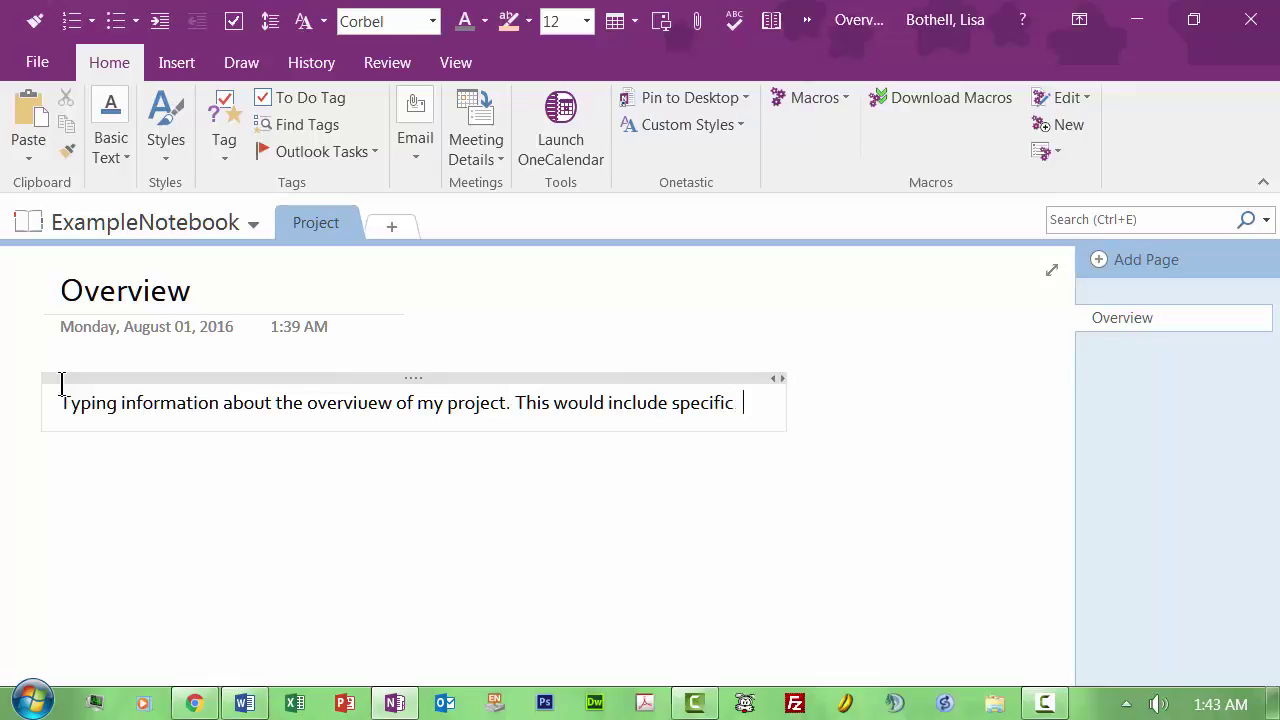
key(BackSpace)
text(ations)
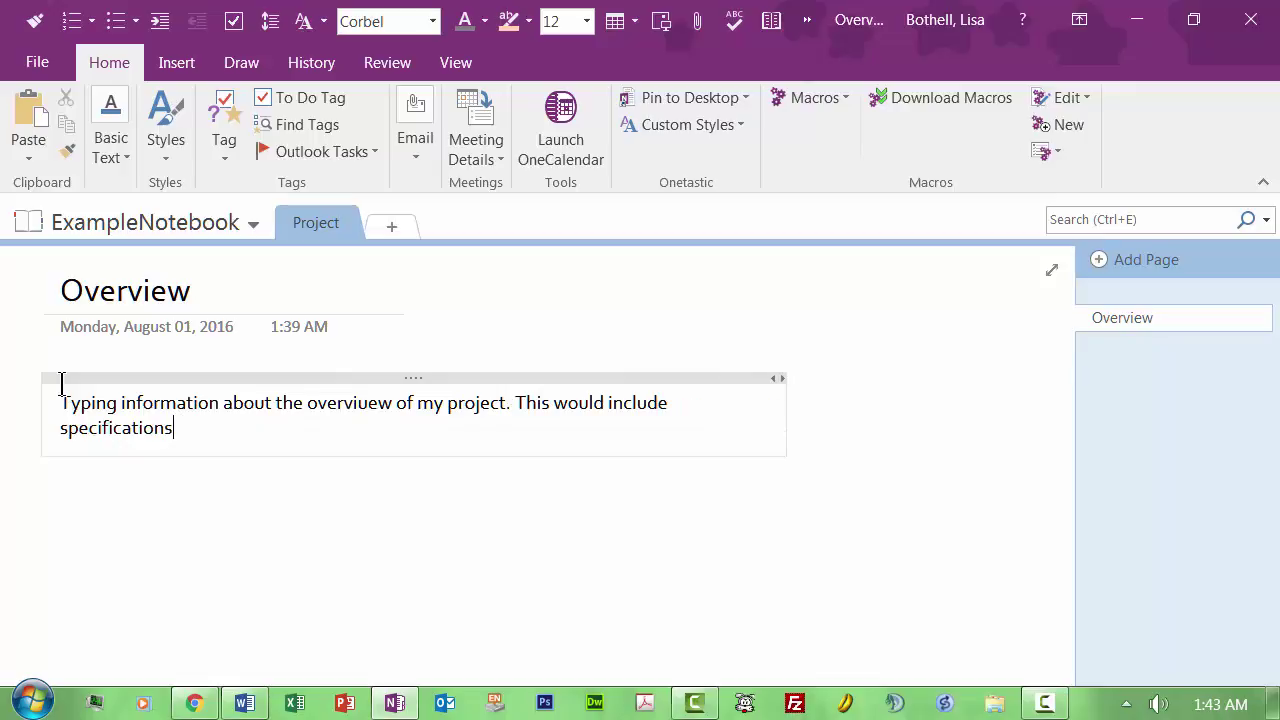
text(, , deadlin)
text(and the main)
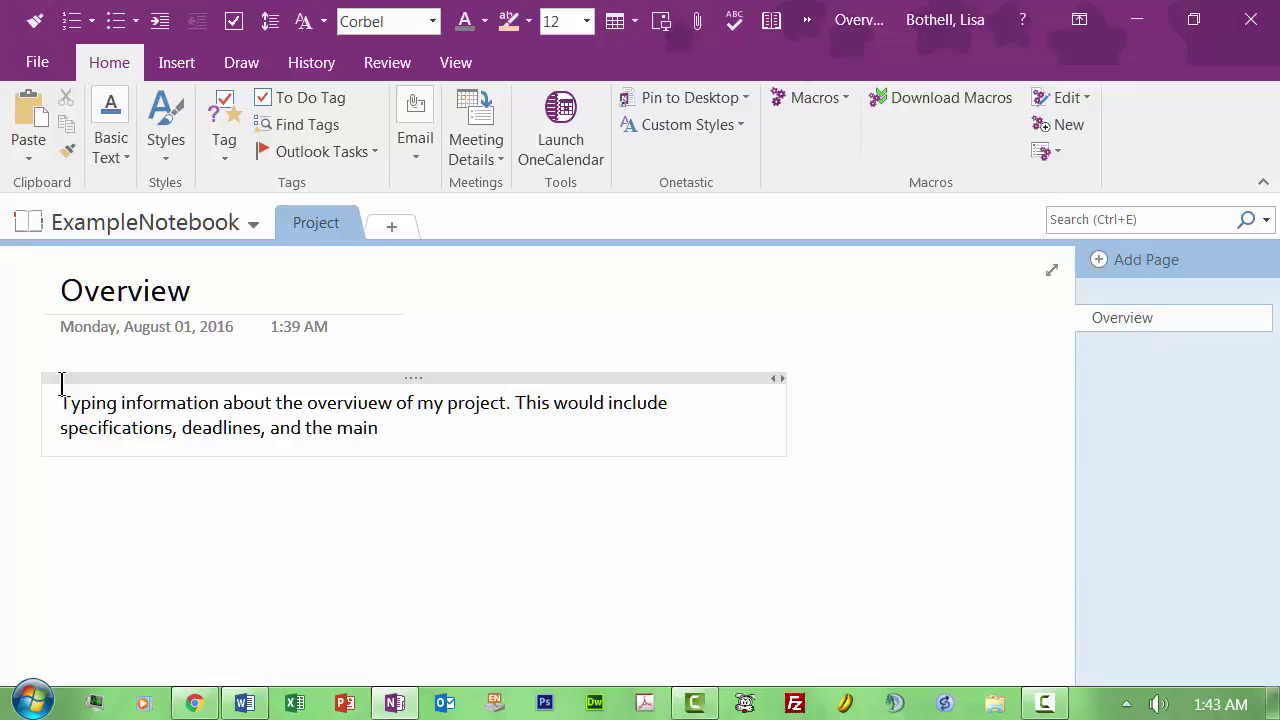
text( products needed to complete it.)
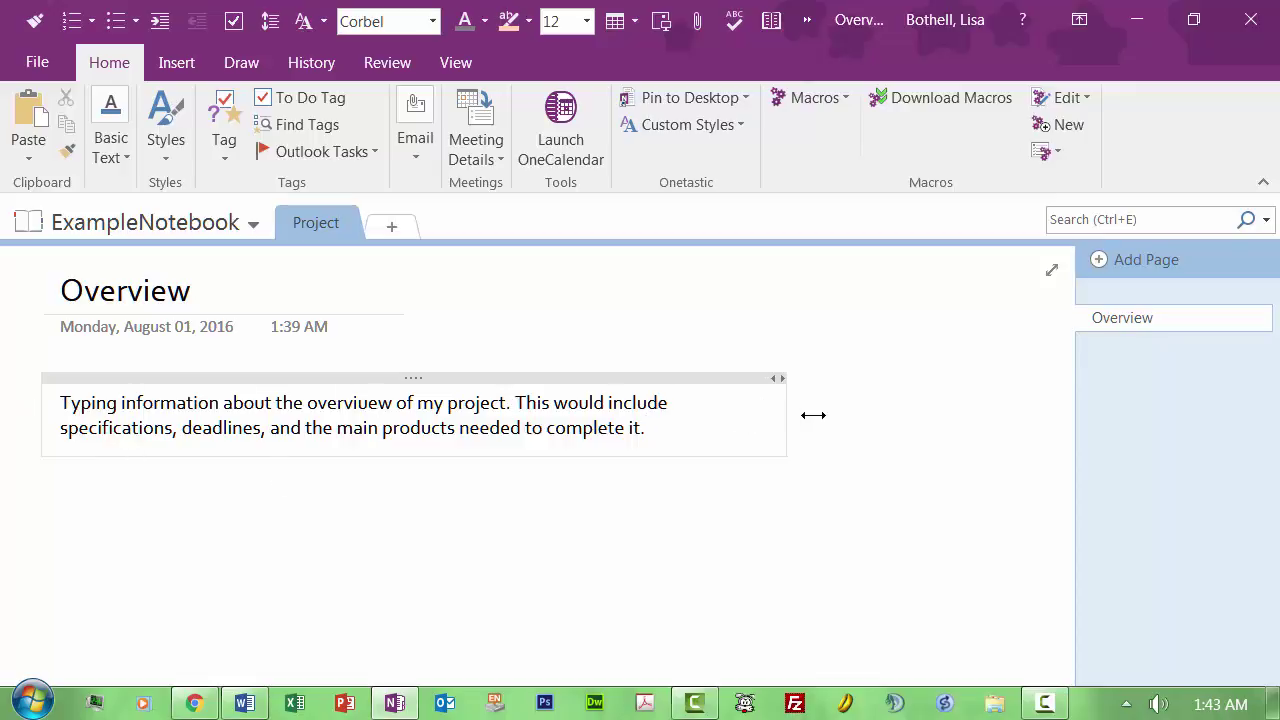
- Widen the overview note and narrow the page list so the text wraps less
drag(813, 415, 928, 428)
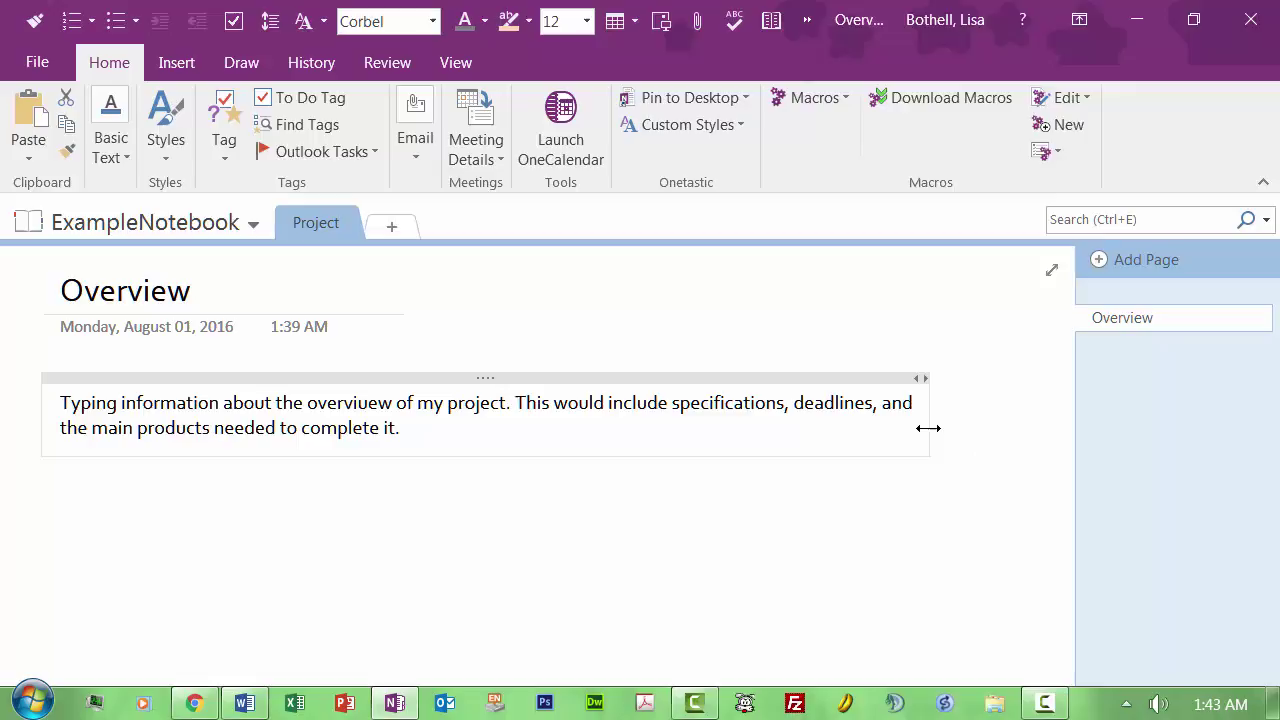
mouse_move(1074, 397)
mouse_down()
mouse_move(1030, 398)
mouse_move(1051, 398)
mouse_up()
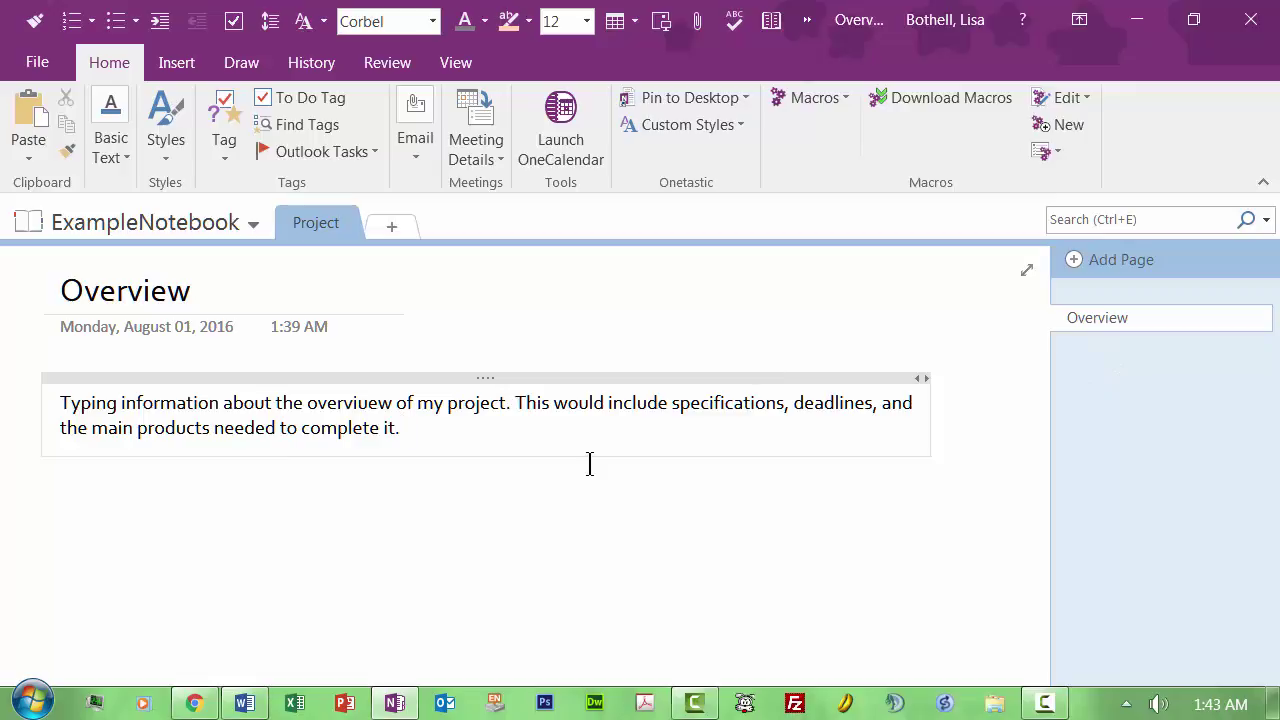
click(425, 449)
click(477, 490)
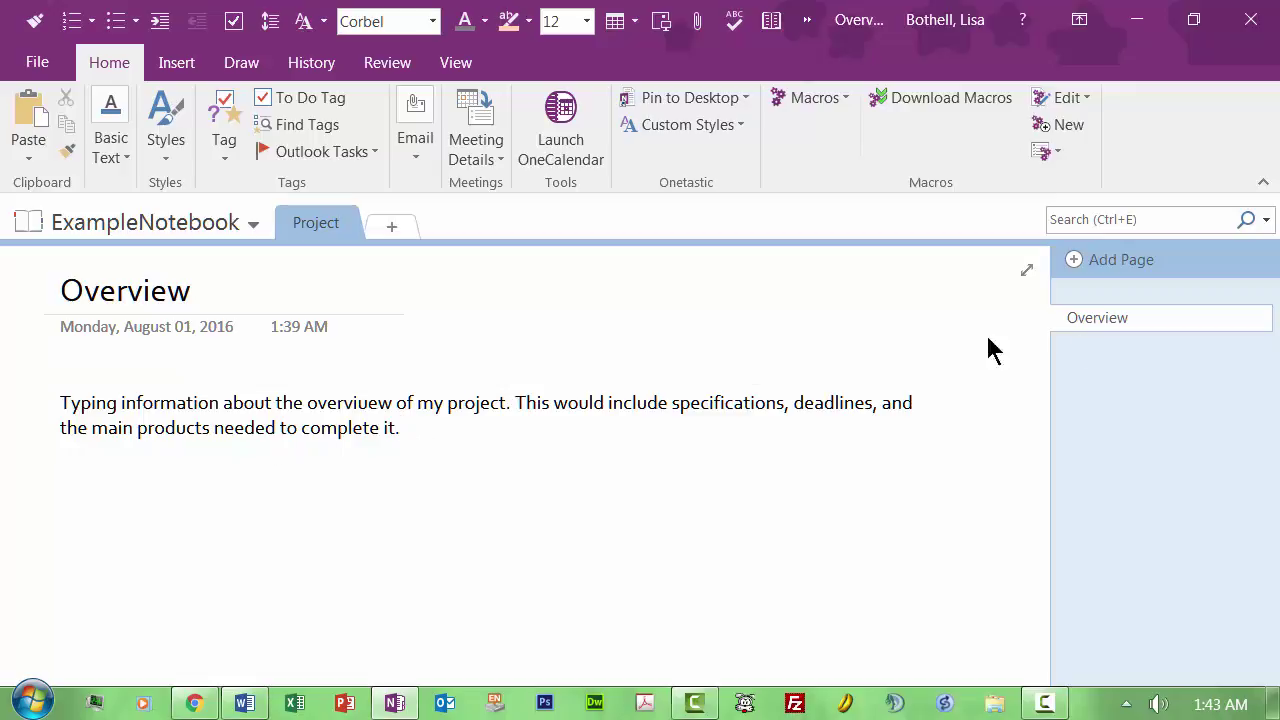
- Add a new page titled 'Final Goals'
click(1078, 262)
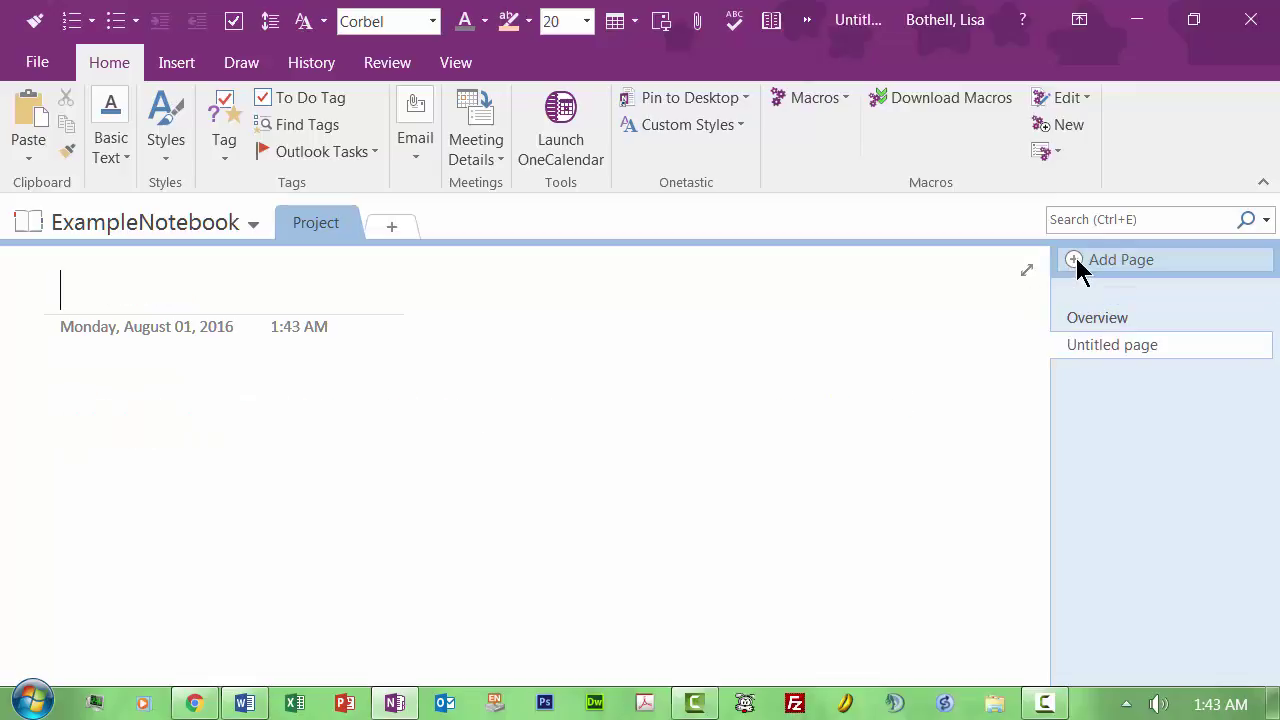
click(1080, 344)
click(1080, 344)
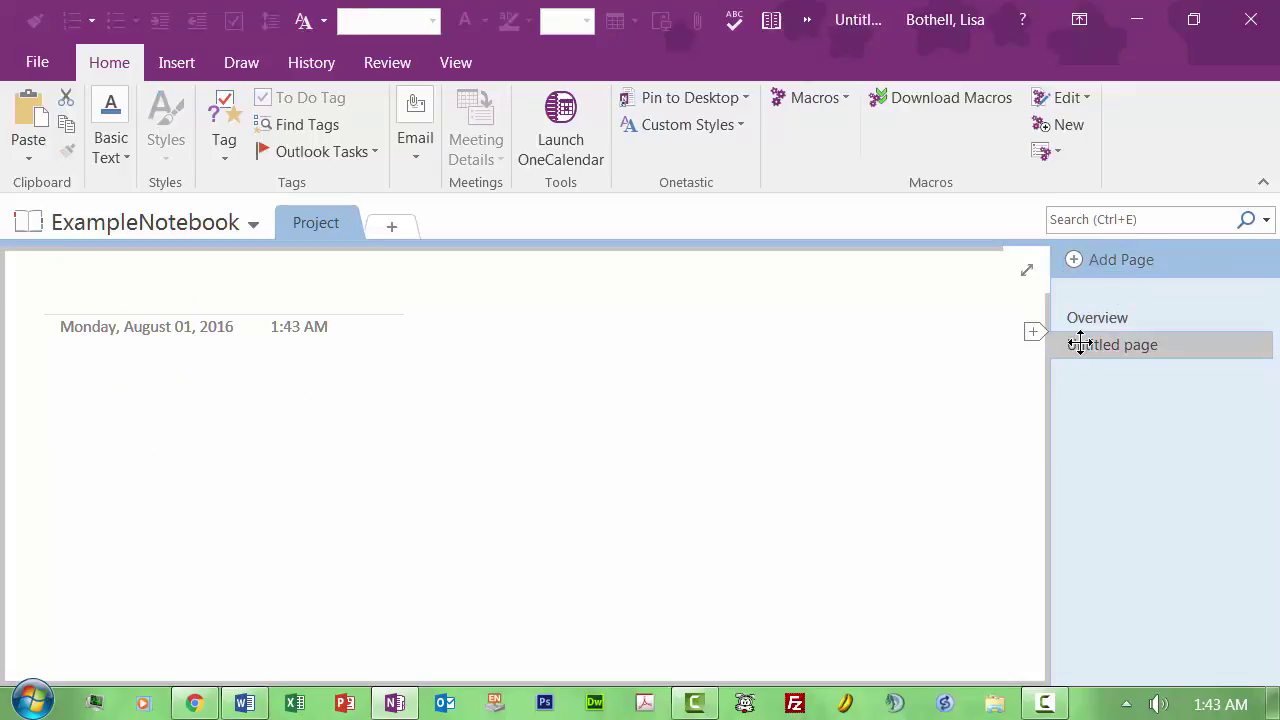
click(1084, 352)
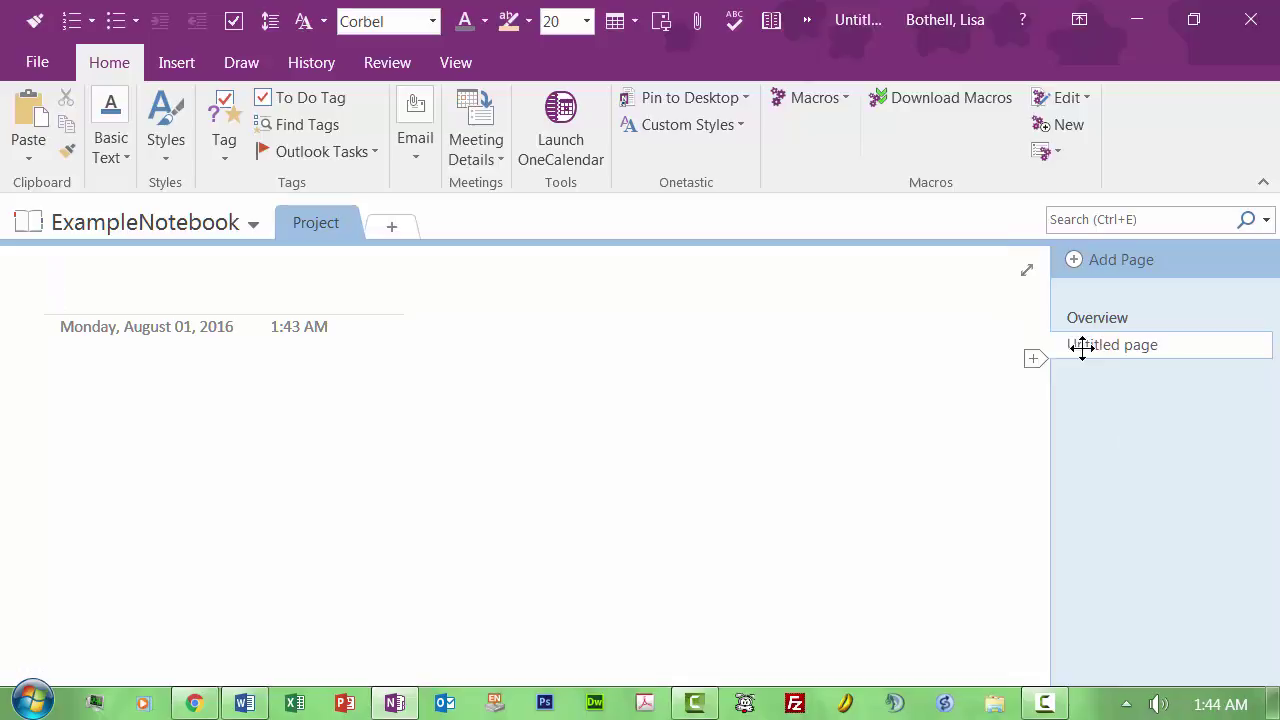
text(Final)
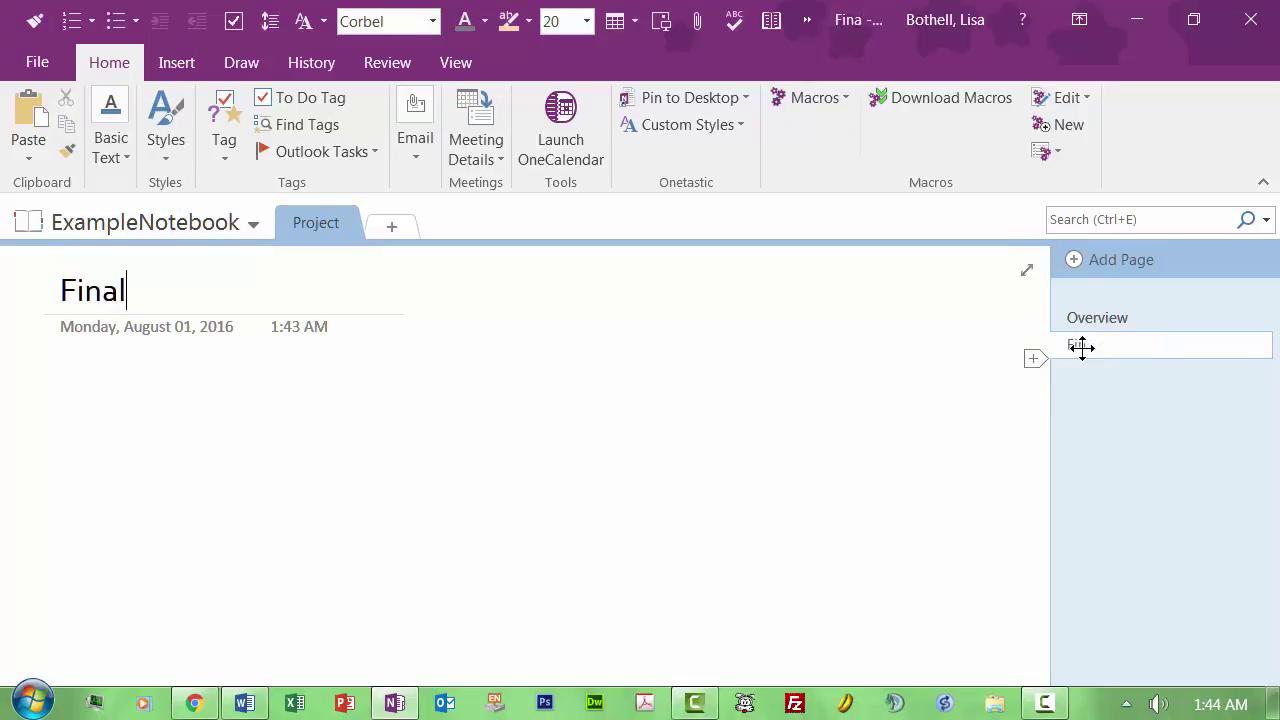
text( Goals)
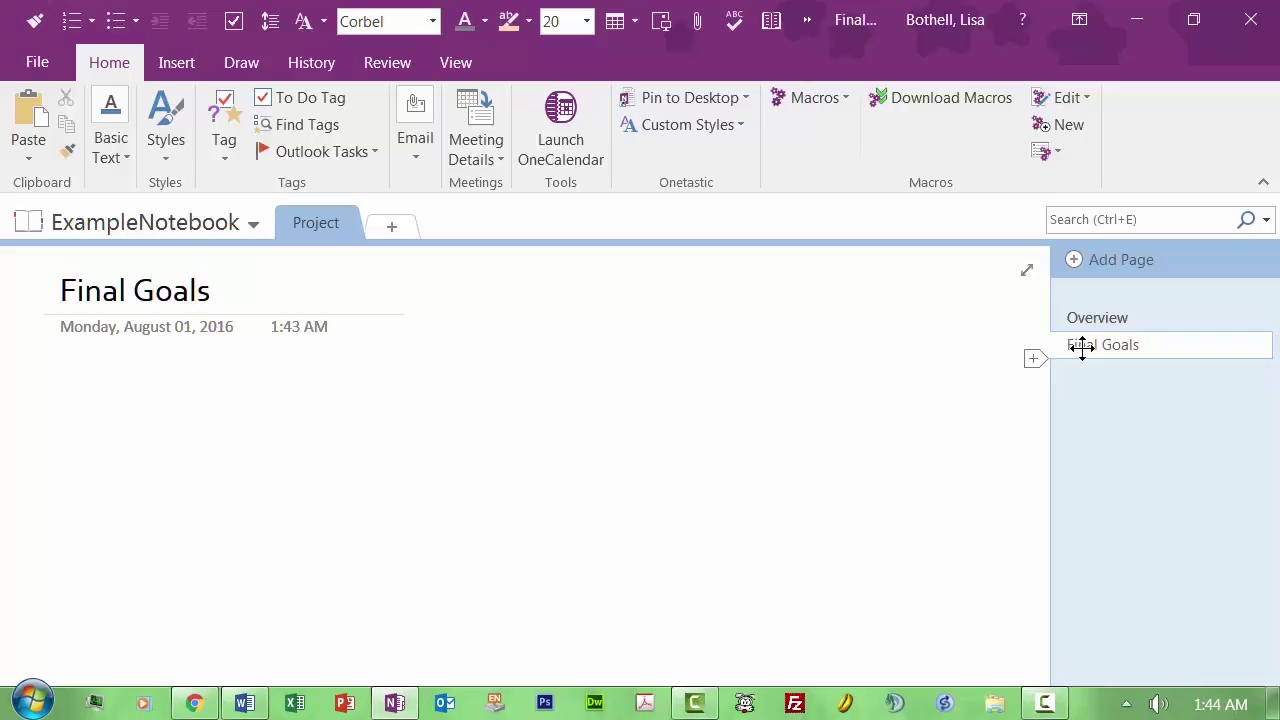
key(Return)
- Add a widened note reading 'Final Goals Information' on the page
text(Final Gioa)
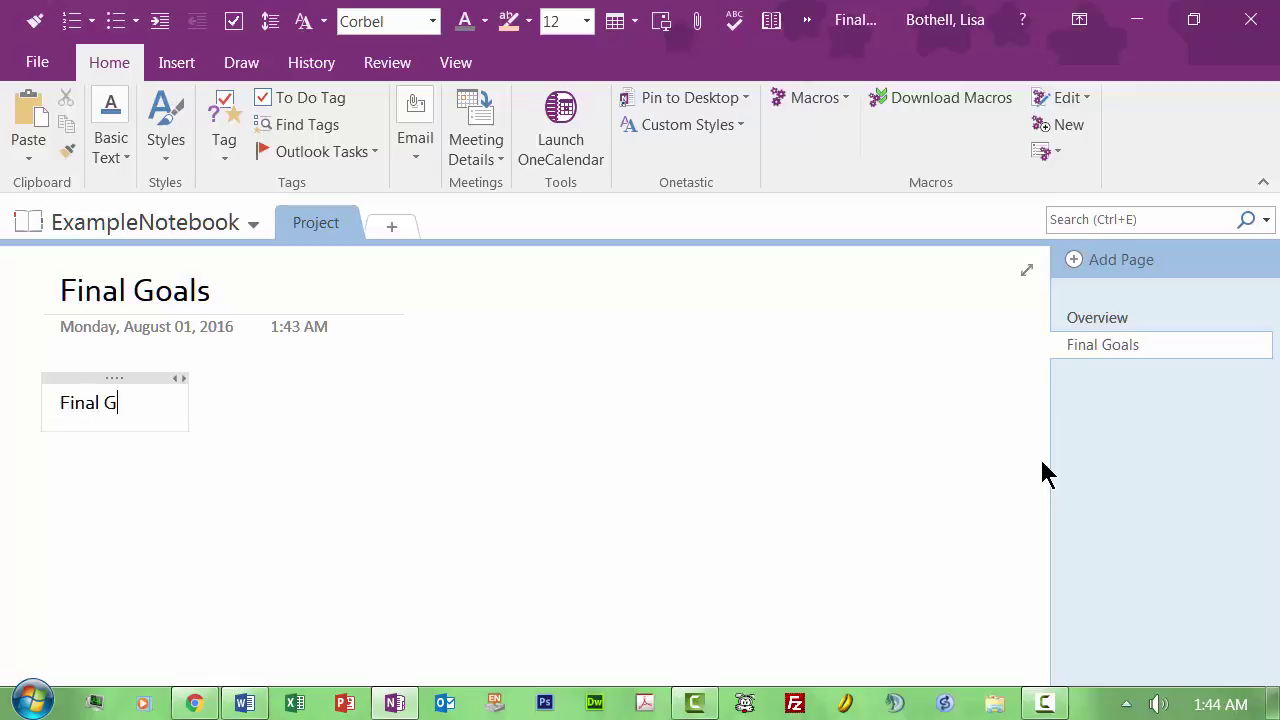
key(BackSpace)
text(oals)
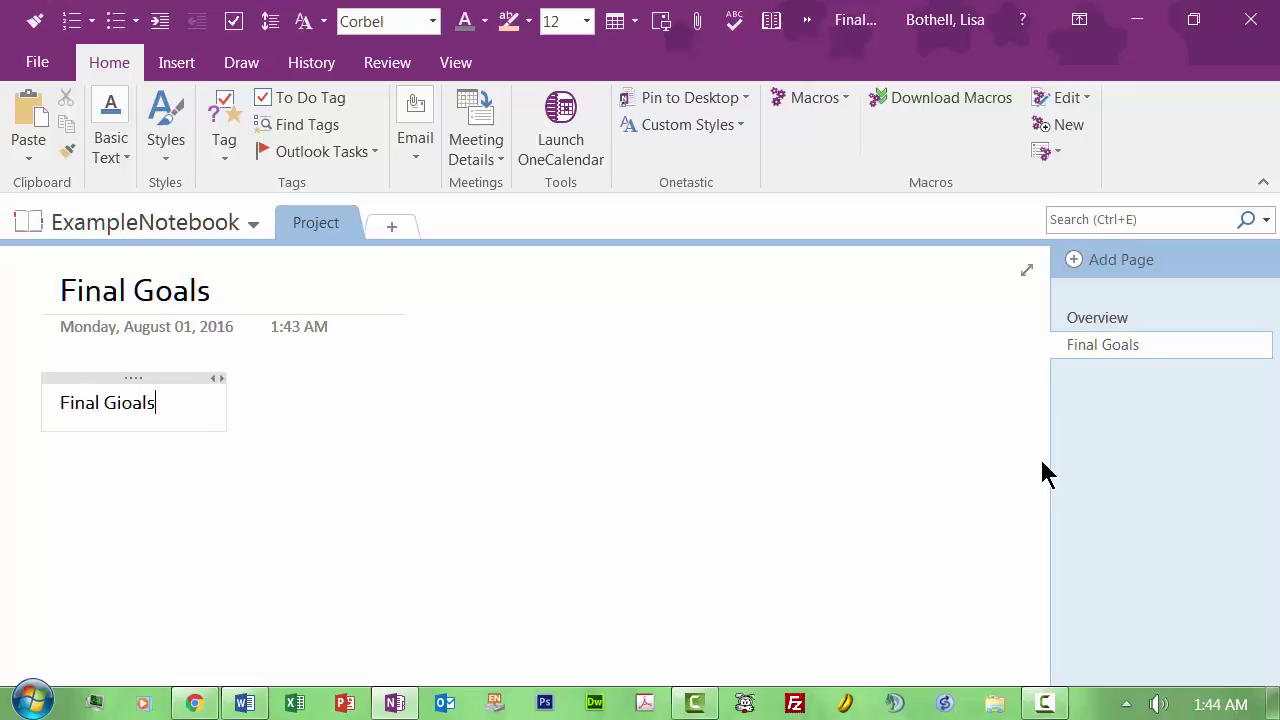
key(BackSpace)
key(BackSpace)
key(BackSpace)
key(BackSpace)
key(BackSpace)
text(oals Information)
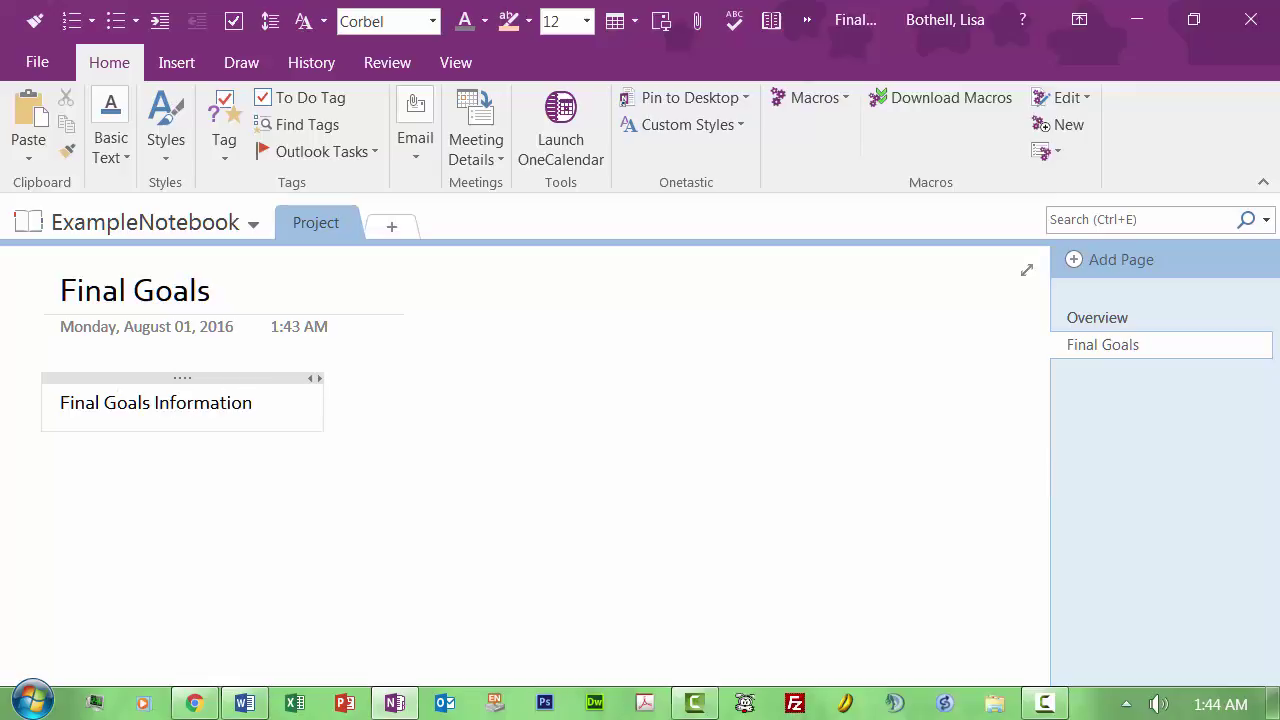
drag(323, 414, 966, 417)
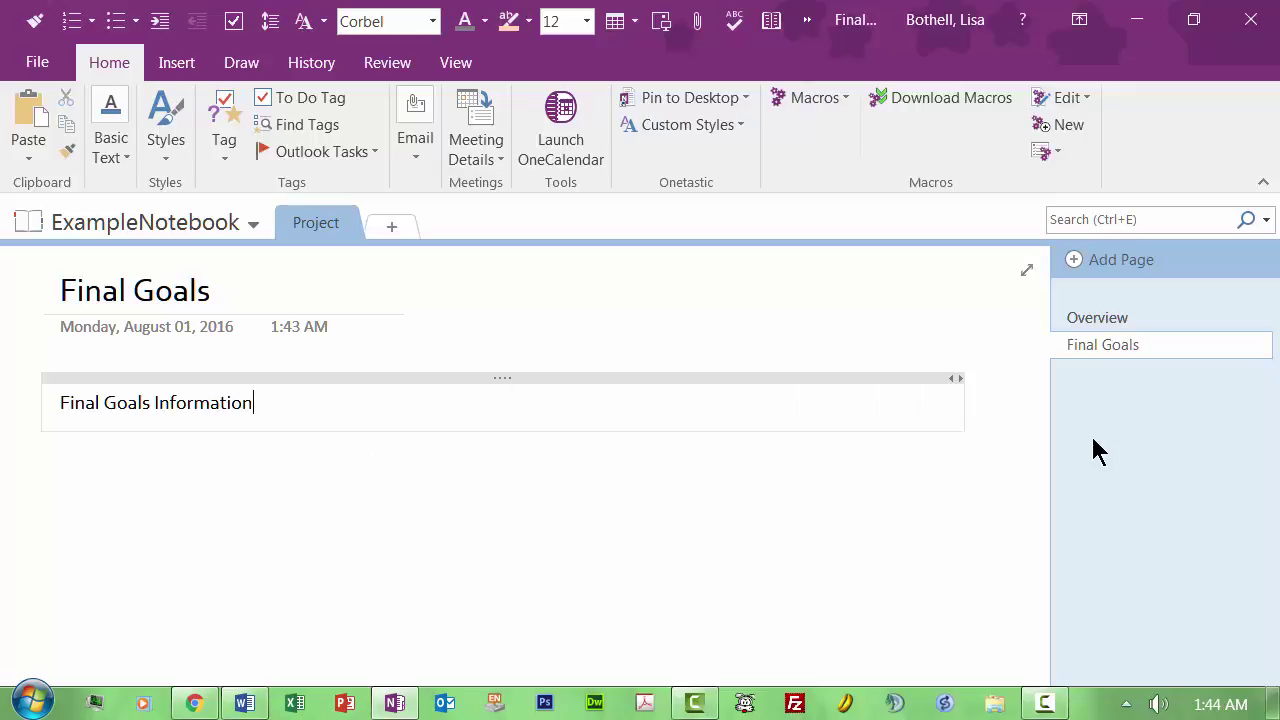
- Add a page titled 'Timeline' with a wide note 'Timeline of project parts'
click(1085, 270)
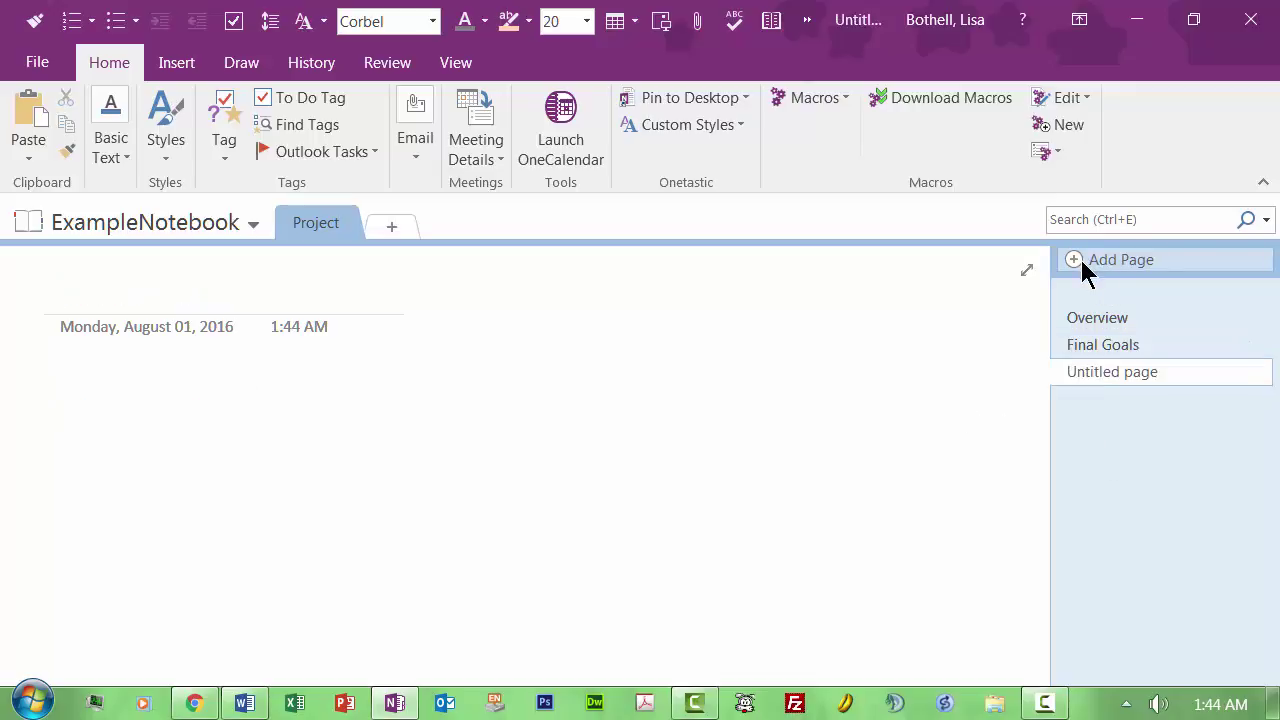
text(Y)
key(BackSpace)
text(Time)
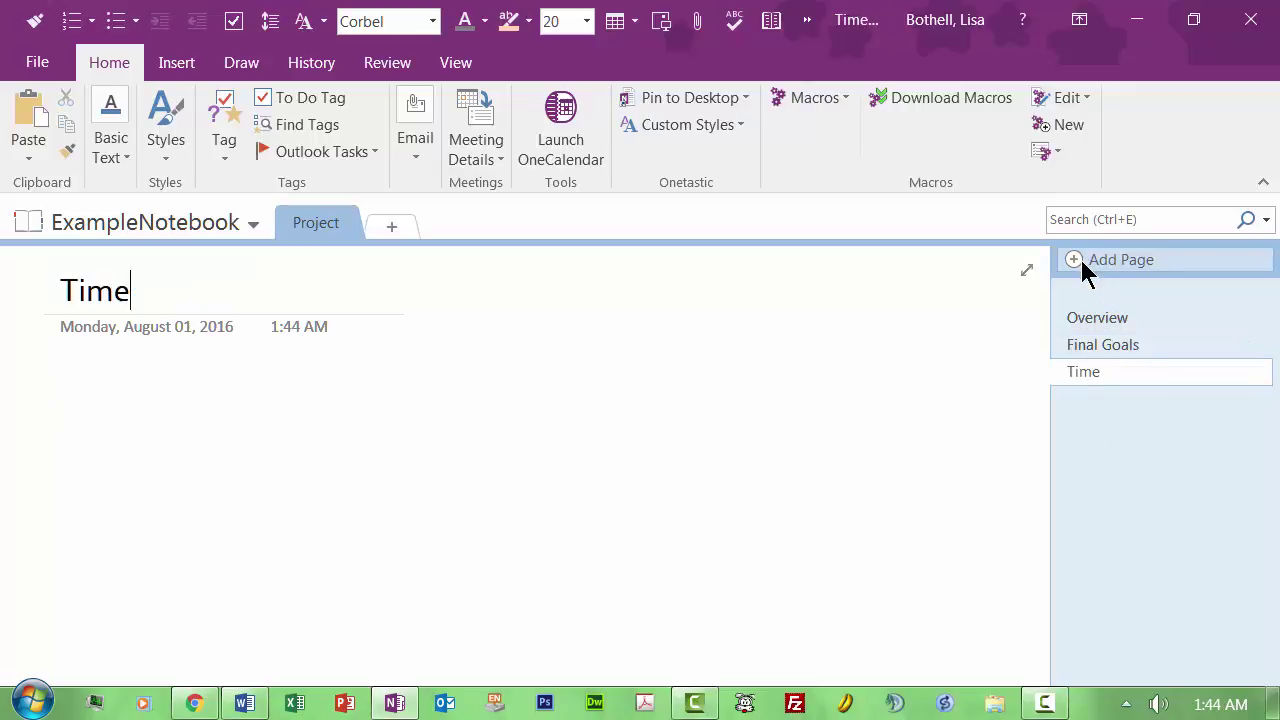
text(line)
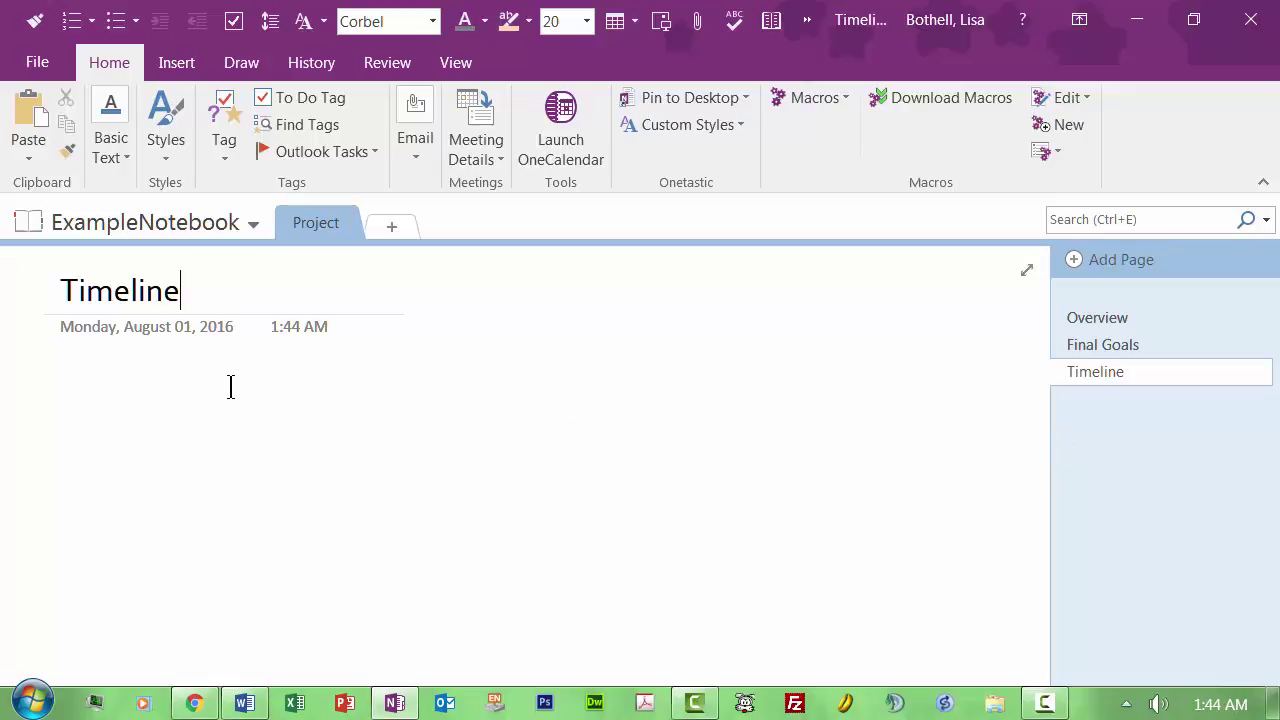
key(Return)
text(T)
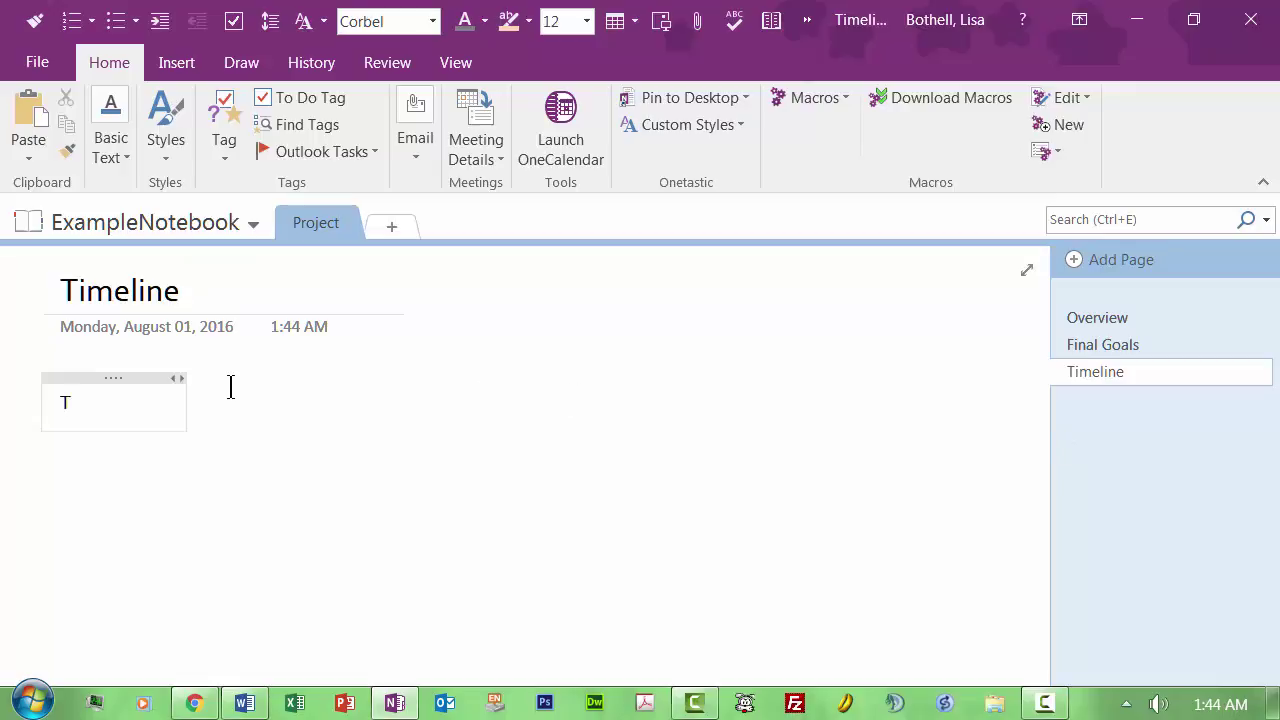
text(imeline of )
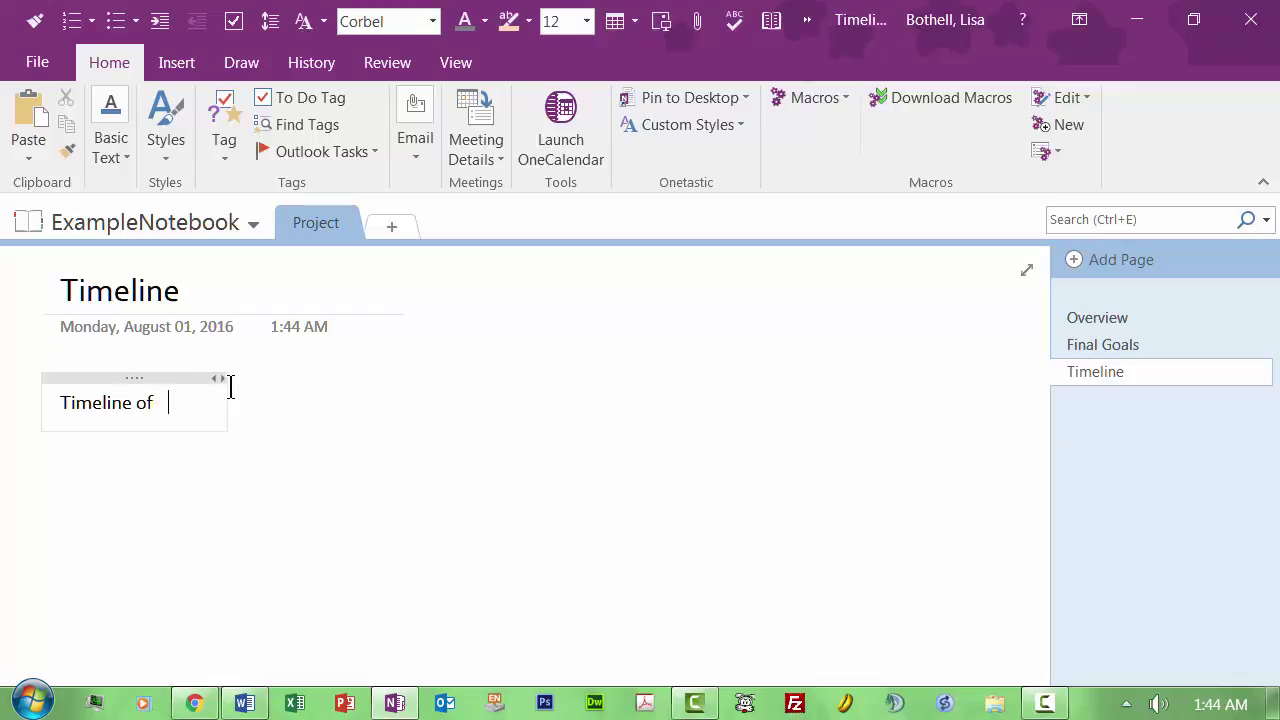
text(project parts)
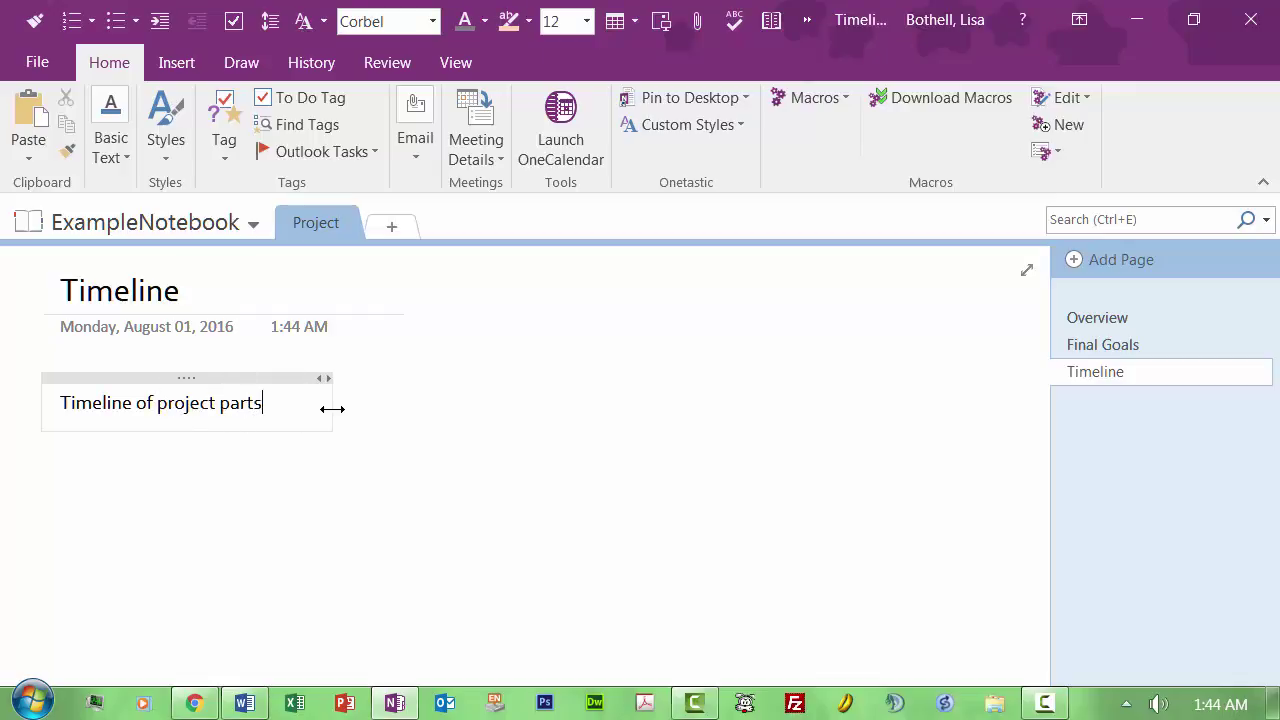
drag(331, 409, 984, 437)
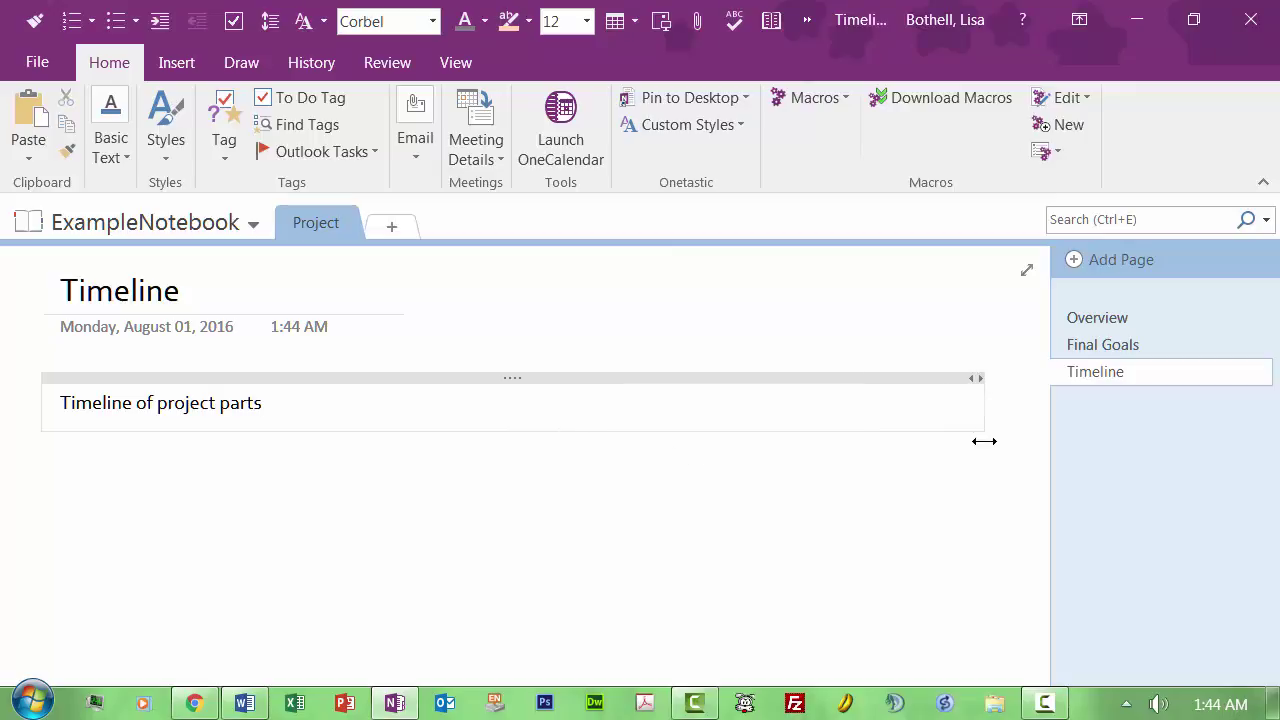
- Add a section named 'Communications' and title its first page 'Web Info'
click(383, 228)
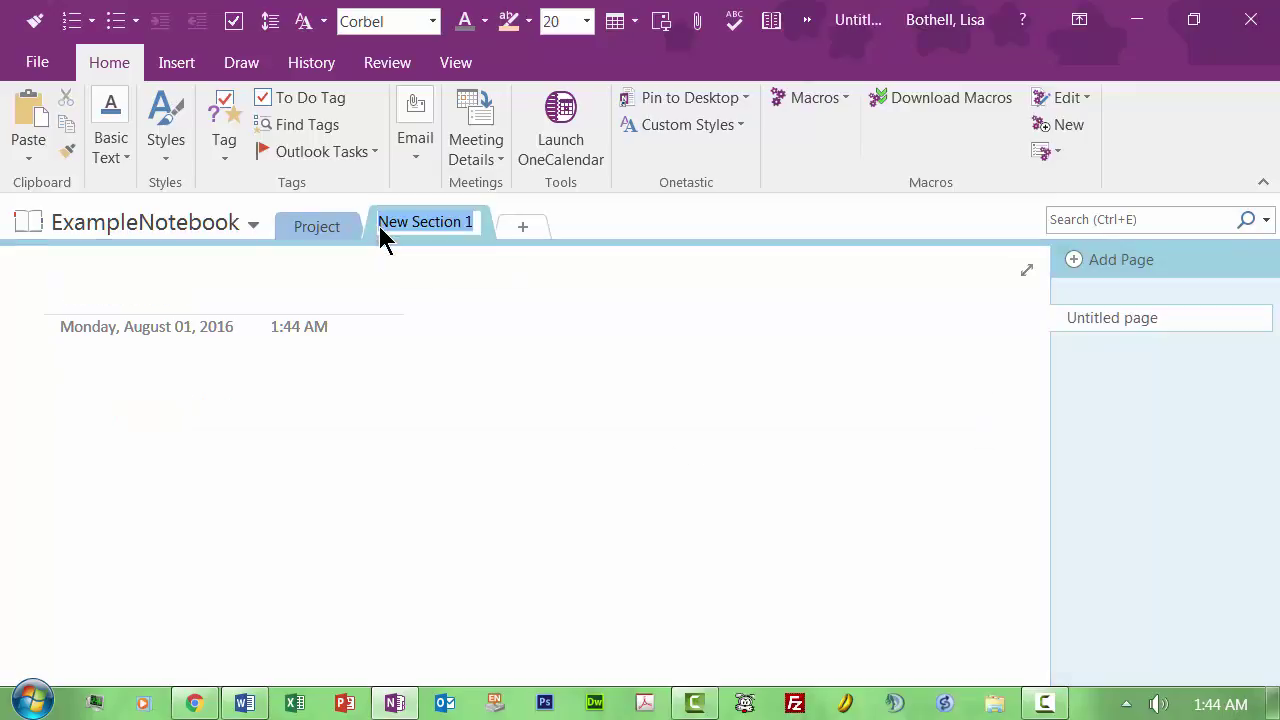
text(Communications)
click(845, 343)
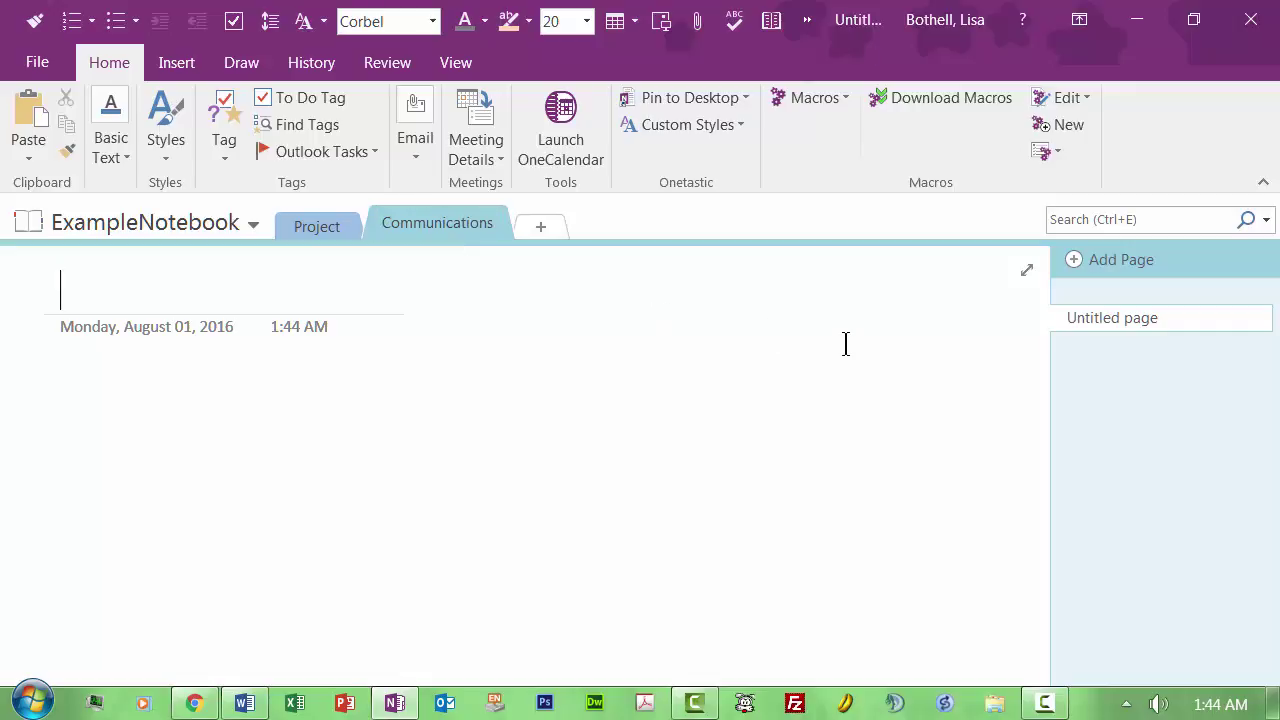
click(1108, 310)
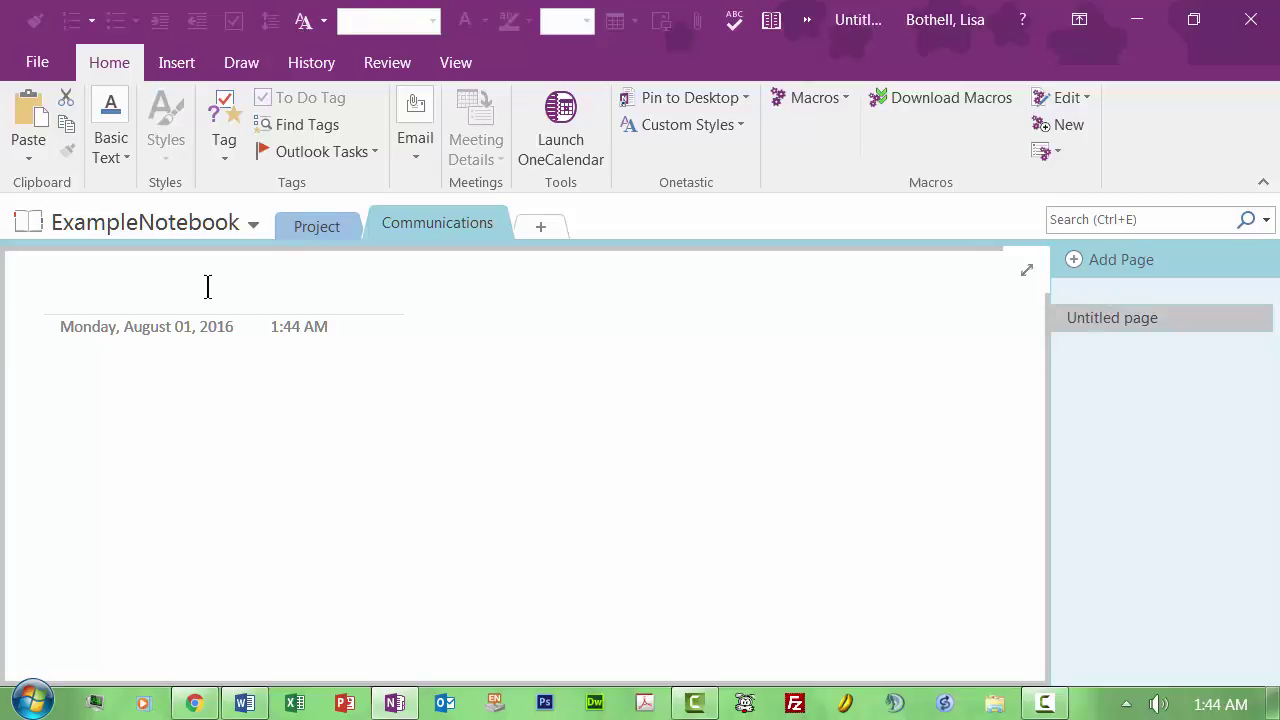
click(79, 291)
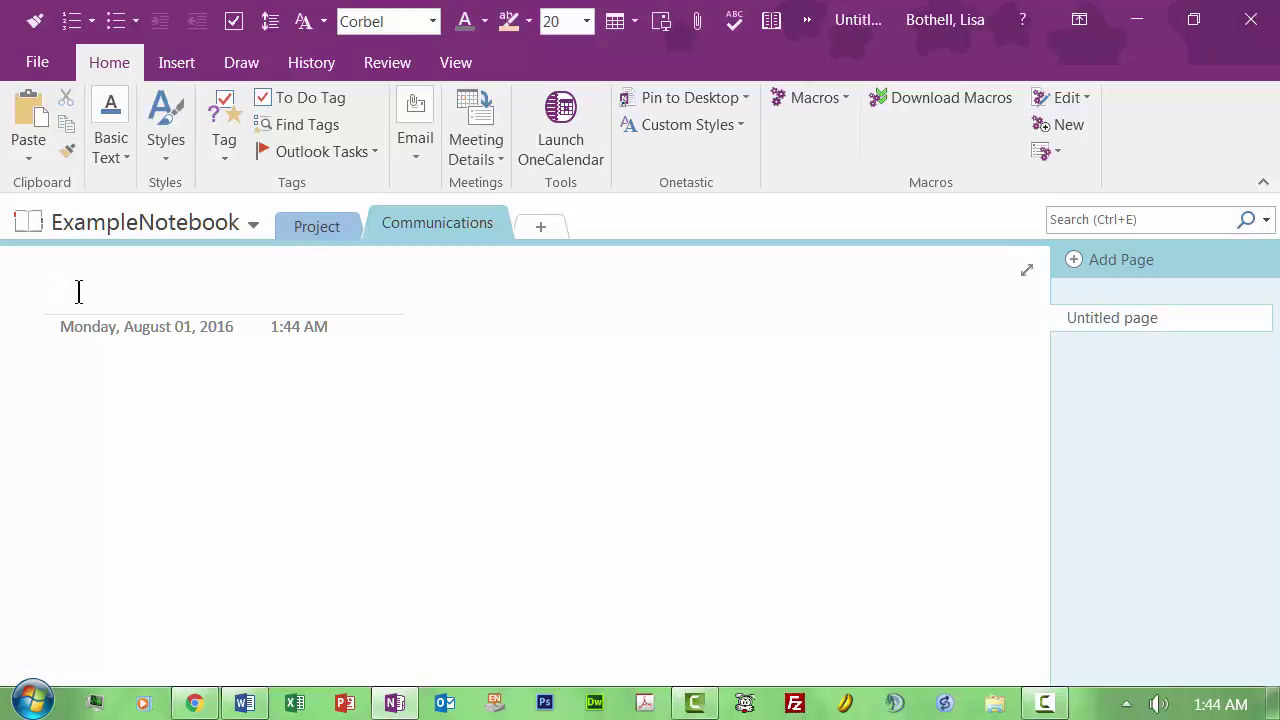
text(Web Info)
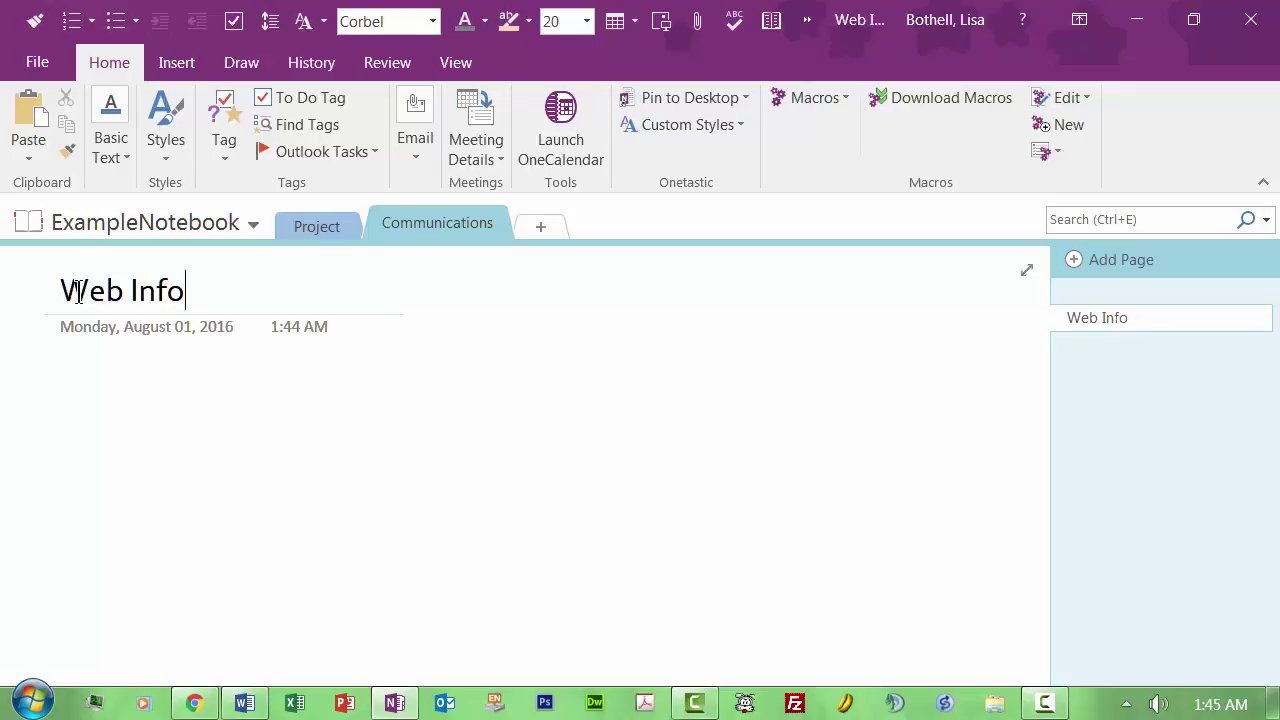
key(Return)
- Add a second page titled 'Emails', then add another new section
click(1108, 263)
text(Enail)
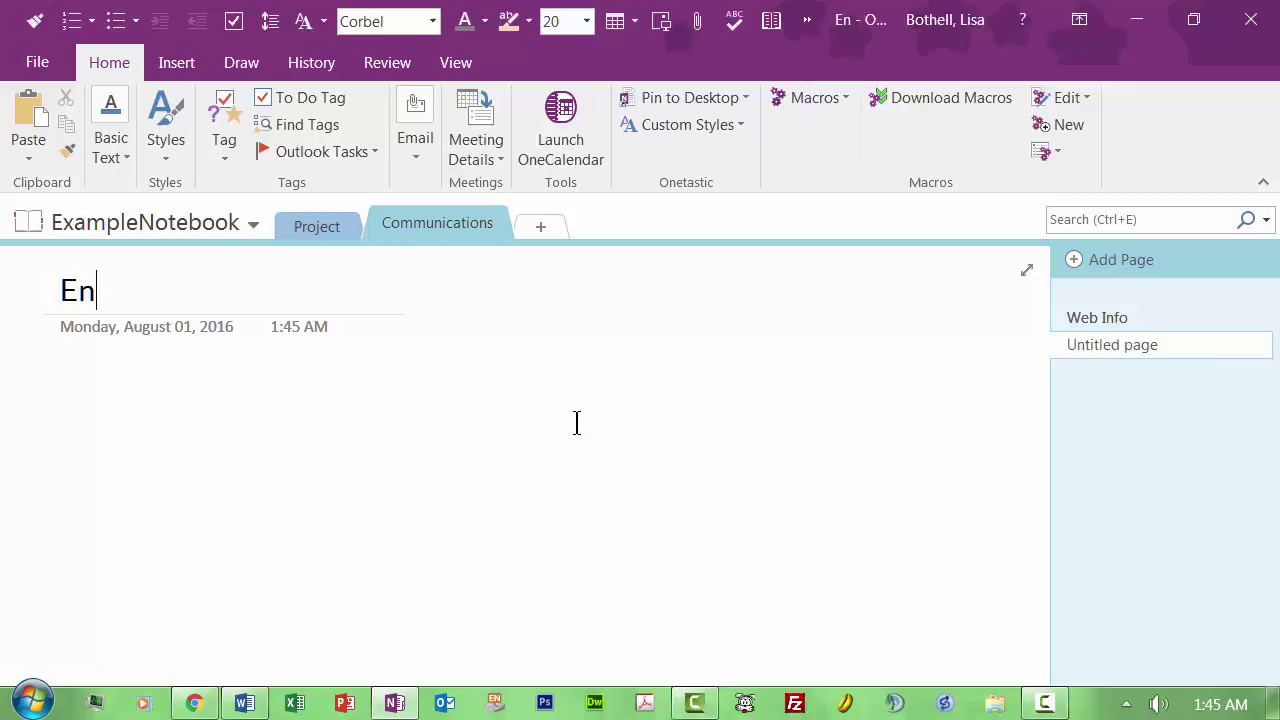
key(BackSpace)
key(BackSpace)
key(BackSpace)
key(BackSpace)
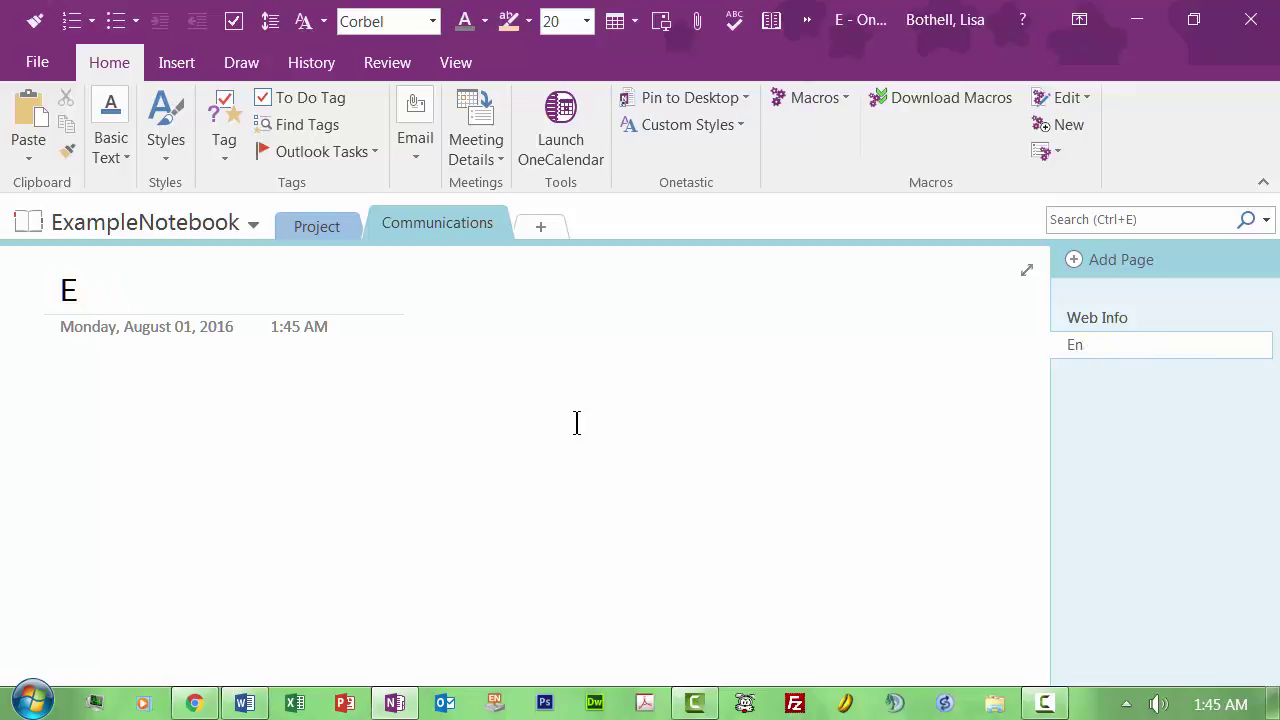
text(mails)
key(Return)
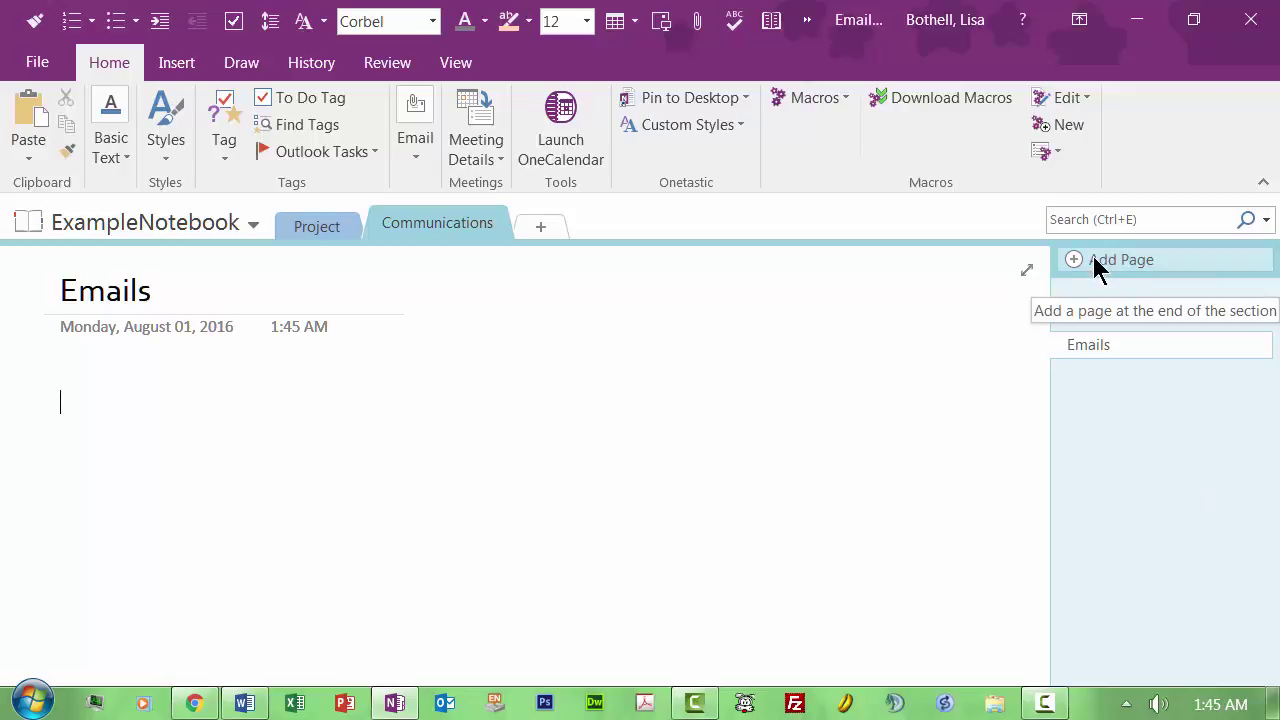
click(541, 230)
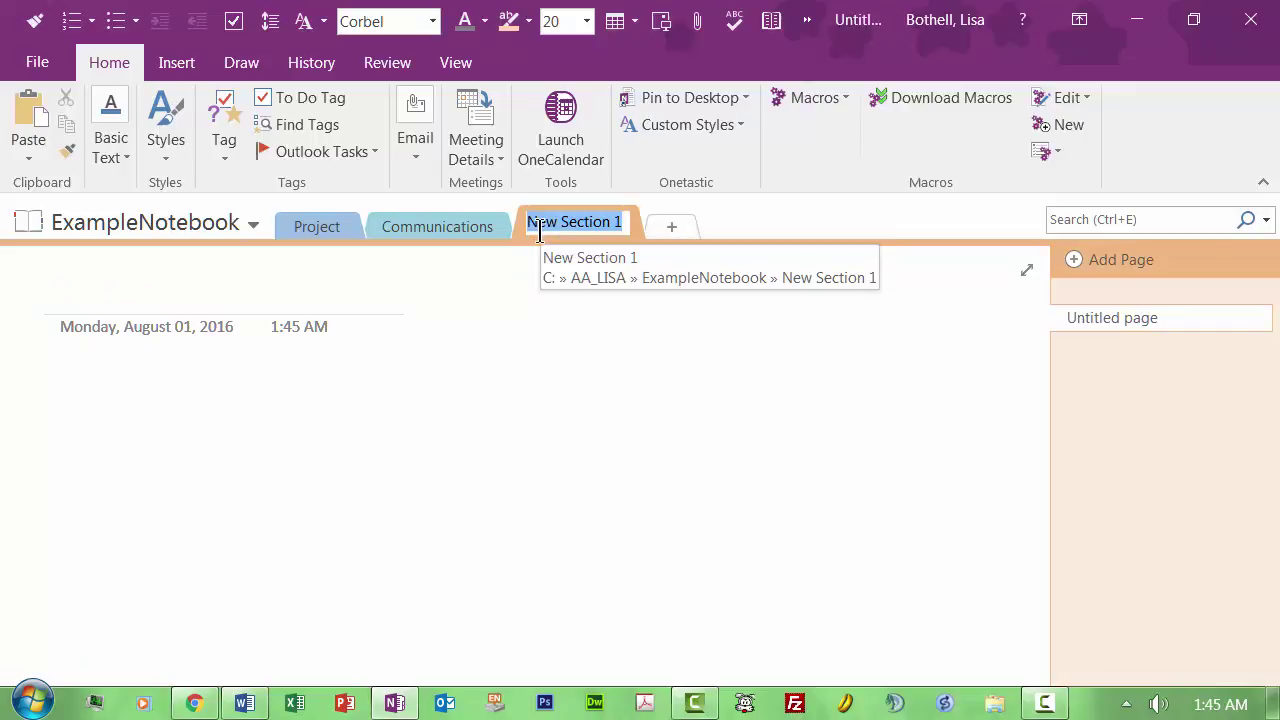
- Rename the new section tab to 'Graphics'
text(Graogics)
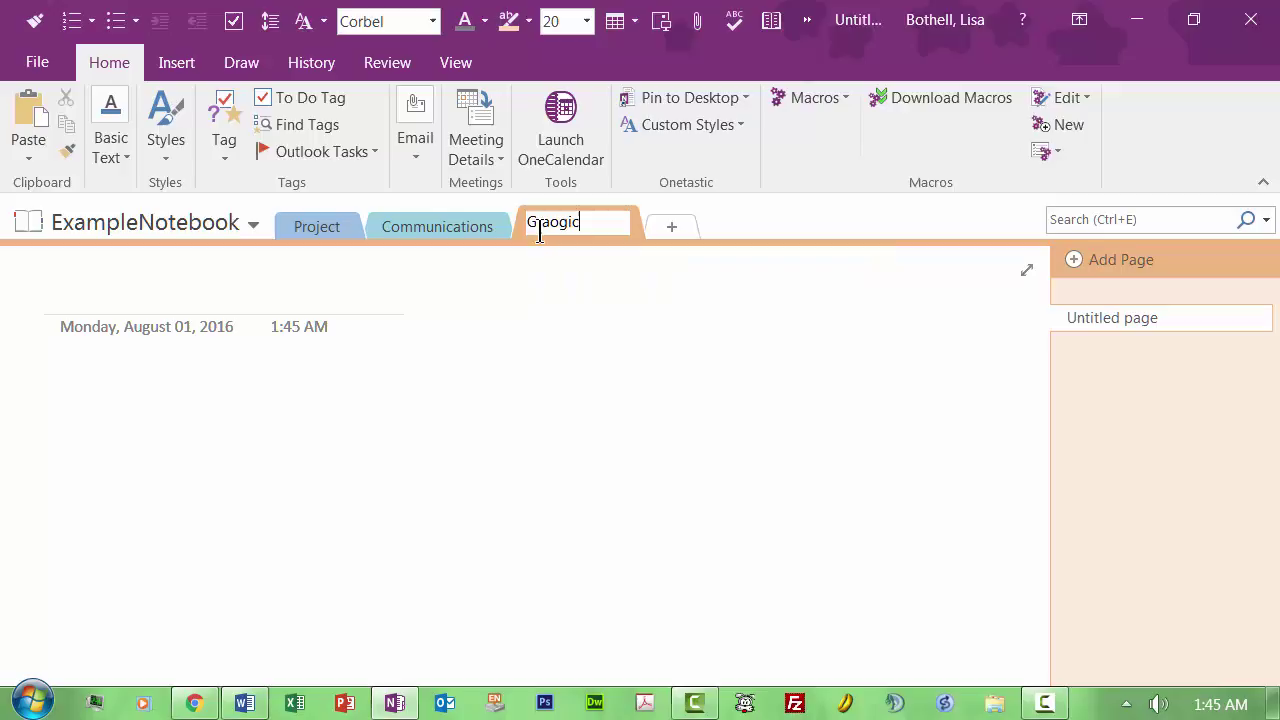
key(BackSpace)
key(BackSpace)
key(BackSpace)
text(phic)
key(Return)
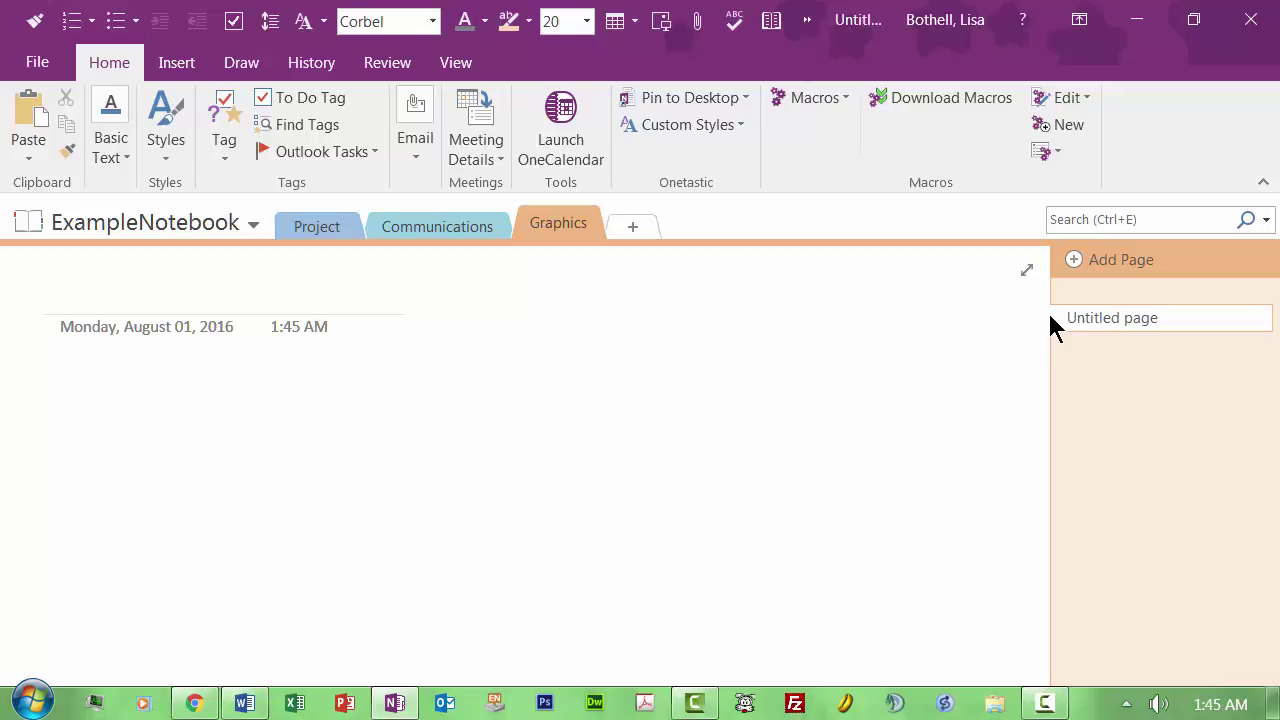
- Title the section's untitled page 'Photos'
click(1090, 320)
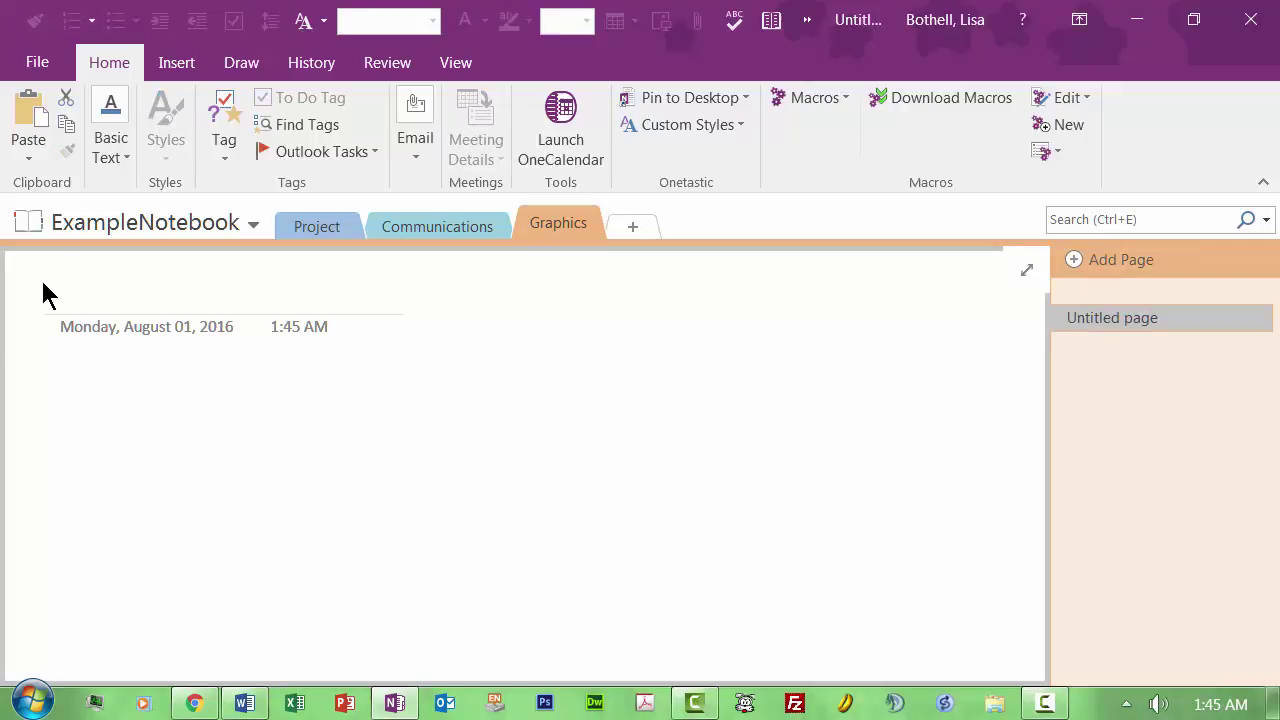
click(57, 305)
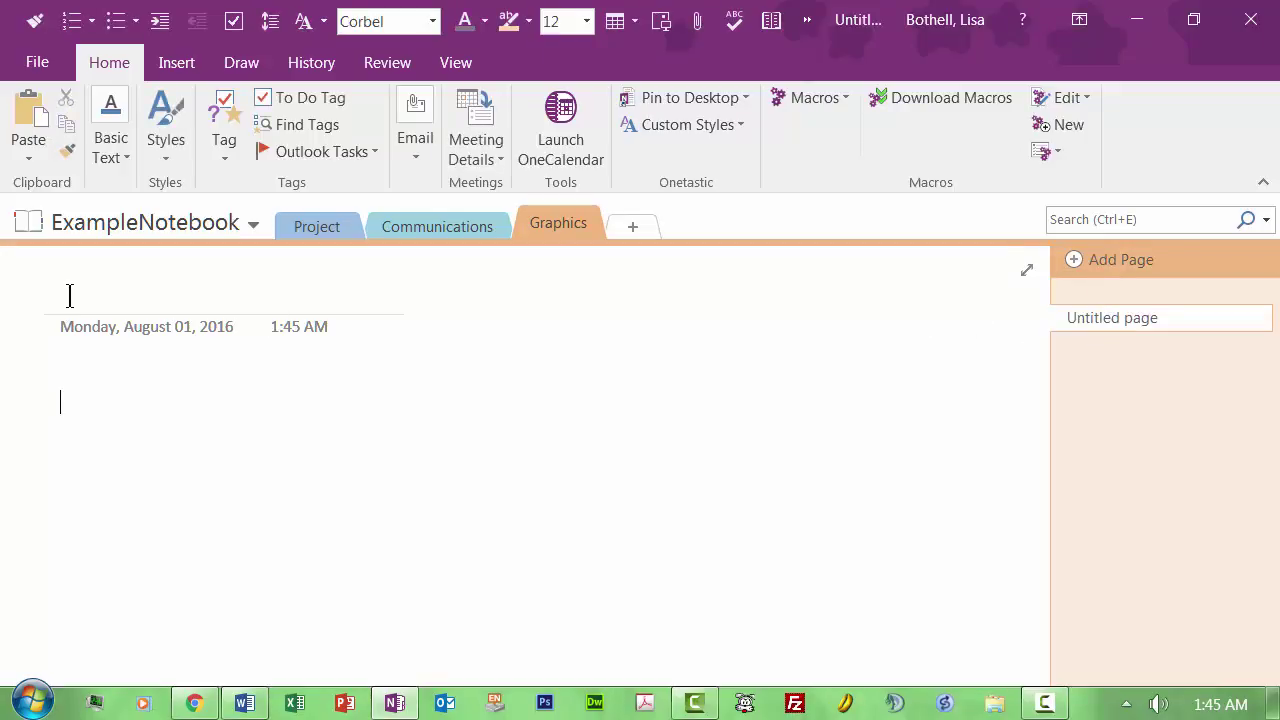
click(70, 295)
text(Photos)
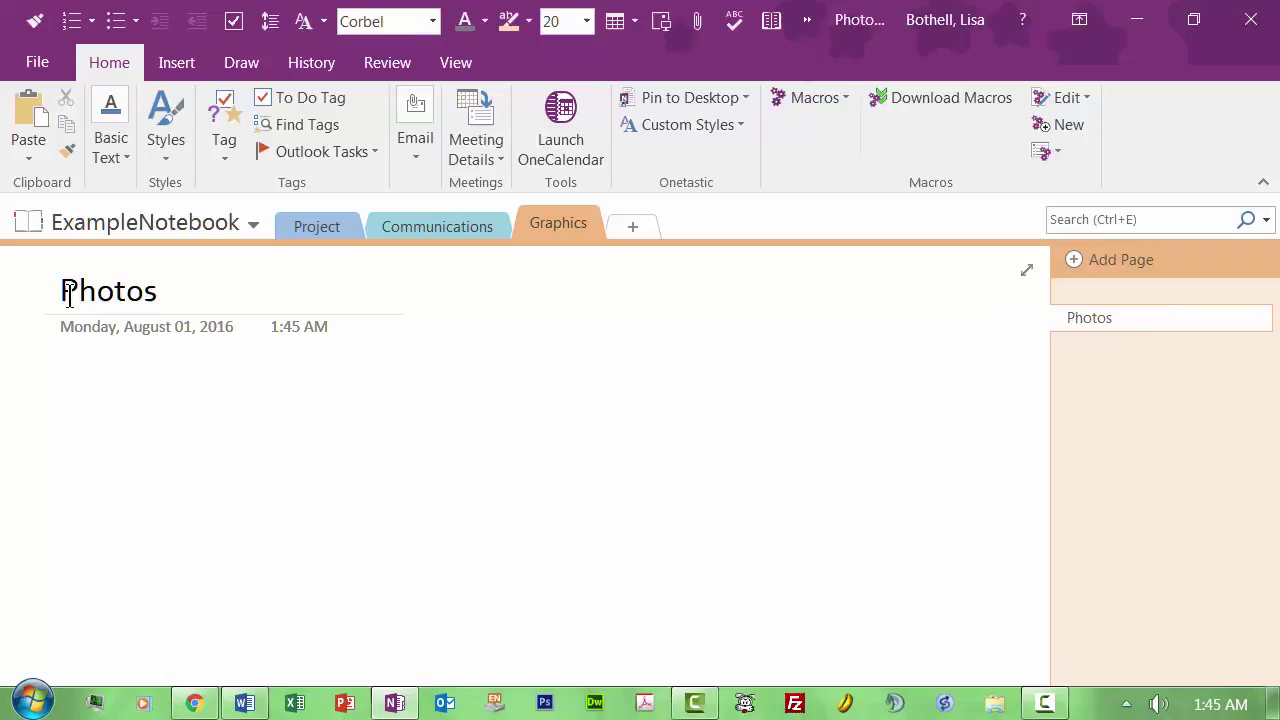
key(Return)
- Write the note 'Add photos or photo links here' and widen it across the page
text(Add )
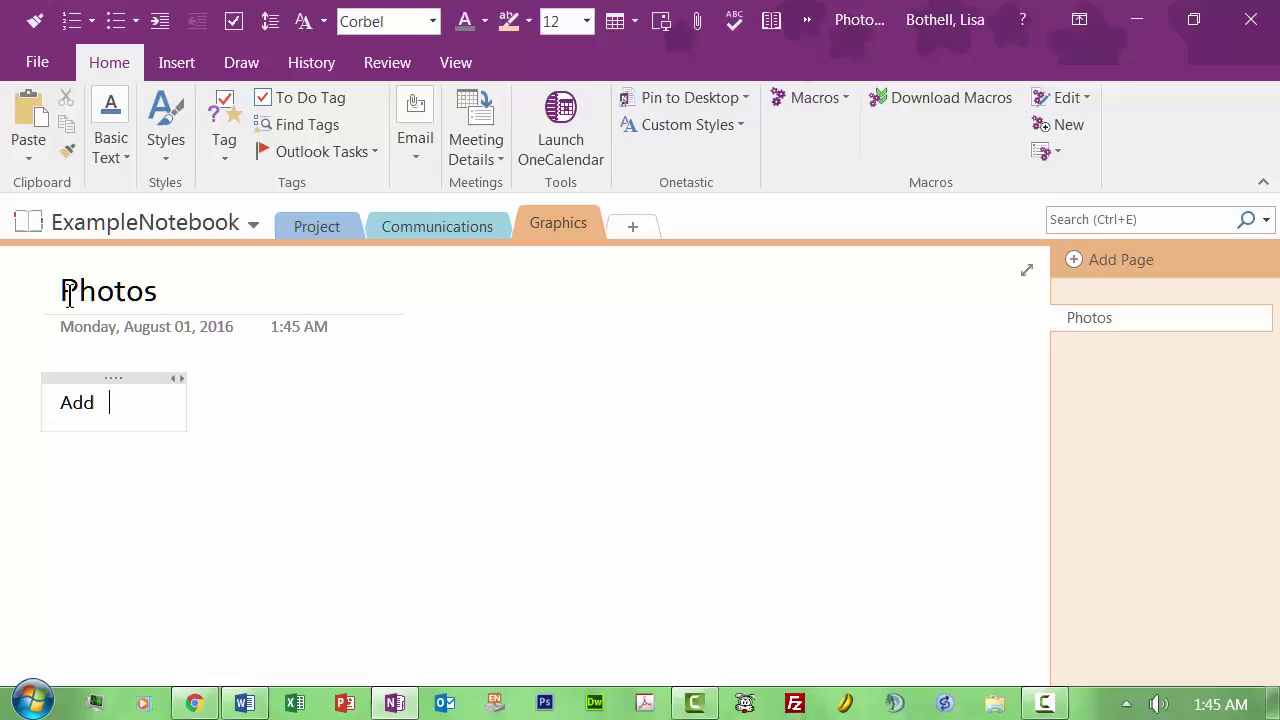
text(phoyo)
key(BackSpace)
key(BackSpace)
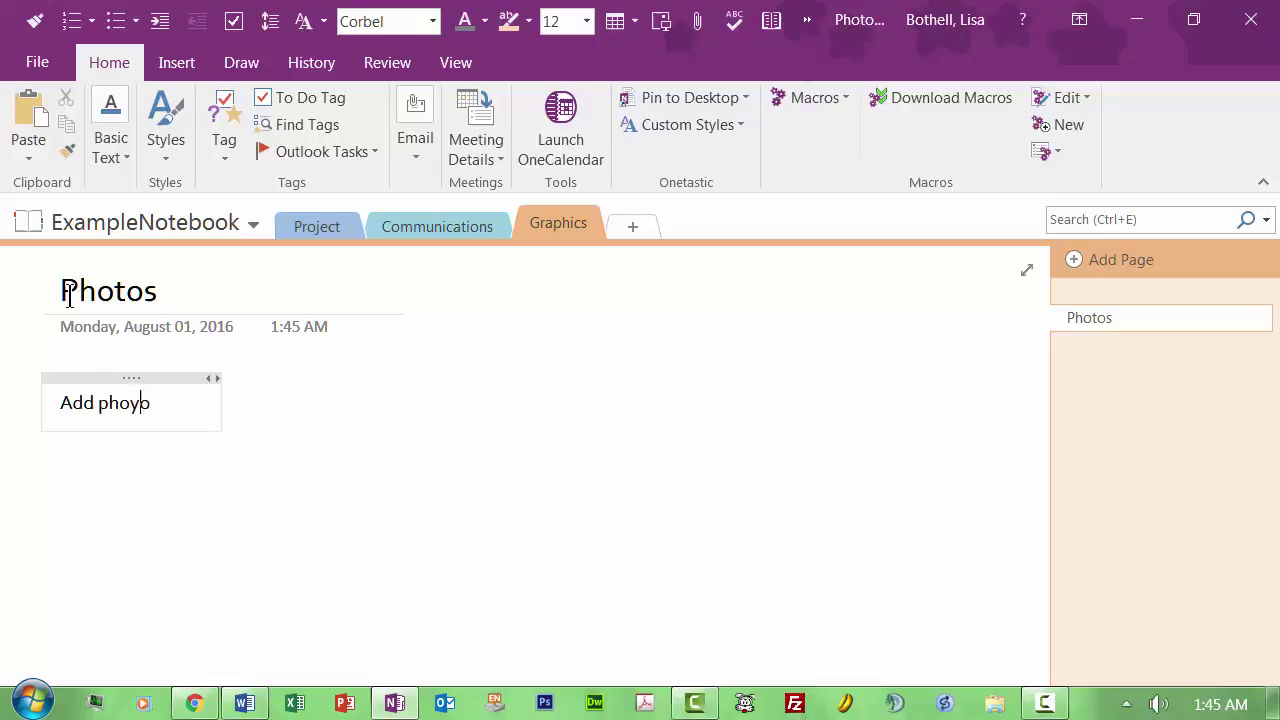
text(tos)
key(BackSpace)
text(s ort)
key(BackSpace)
key(BackSpace)
text(r p)
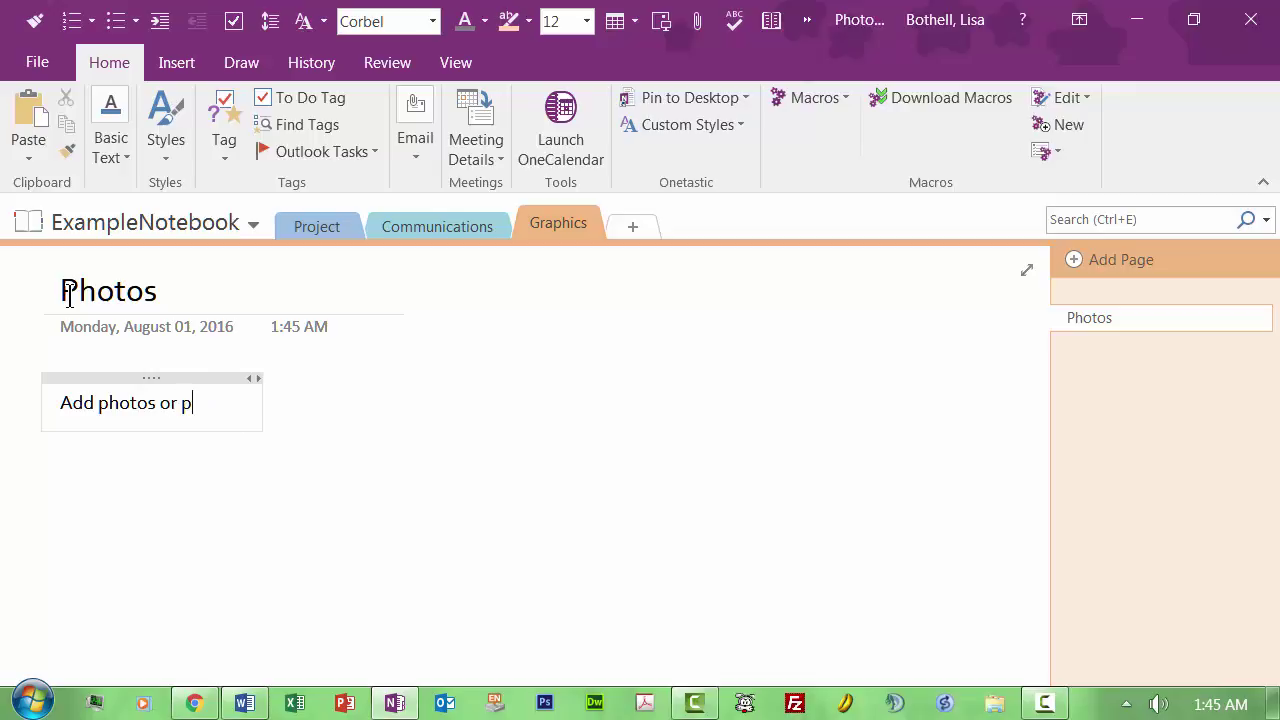
text(hoto links here)
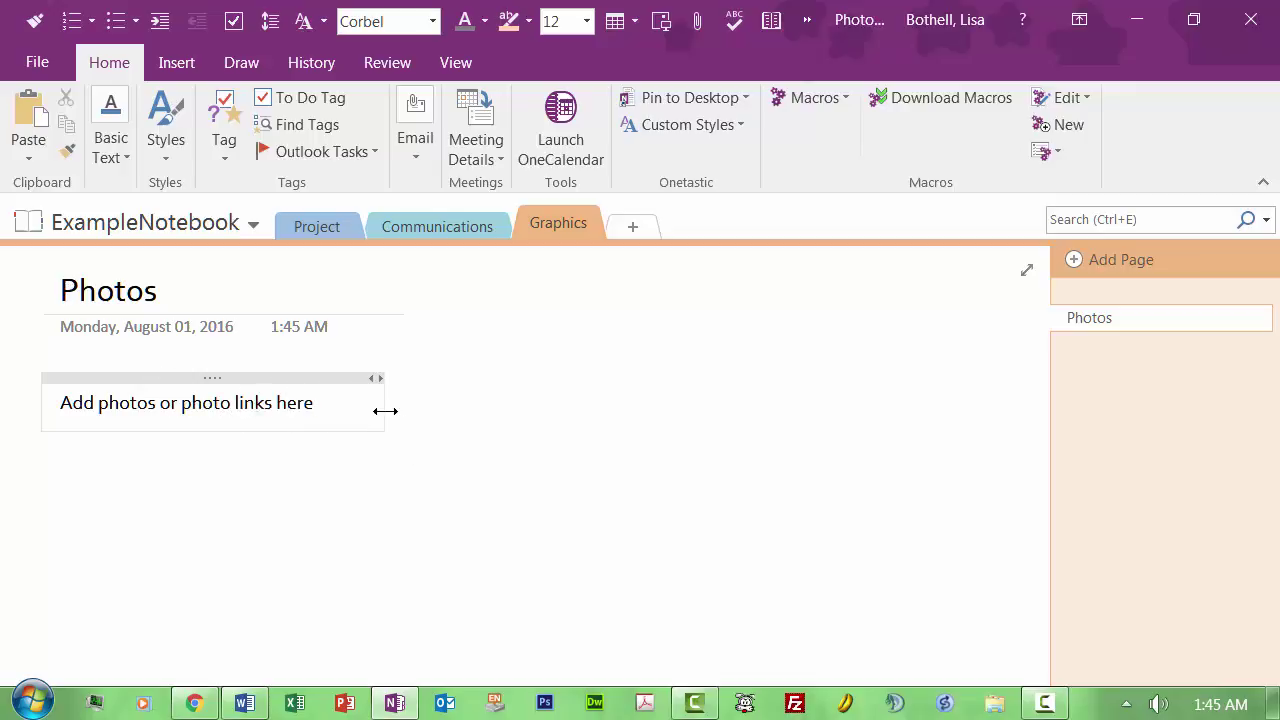
drag(381, 408, 963, 417)
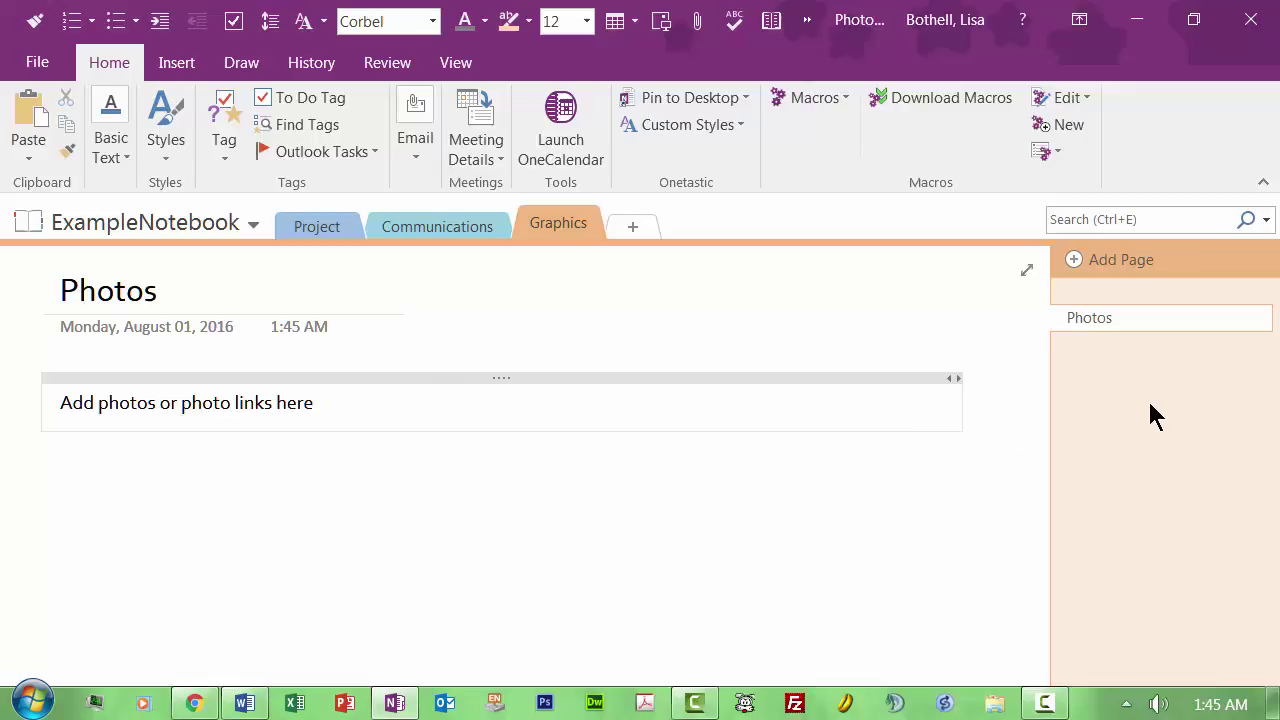
- Duplicate the Photos page and retitle the copy 'Illustrations'
right_click(1092, 316)
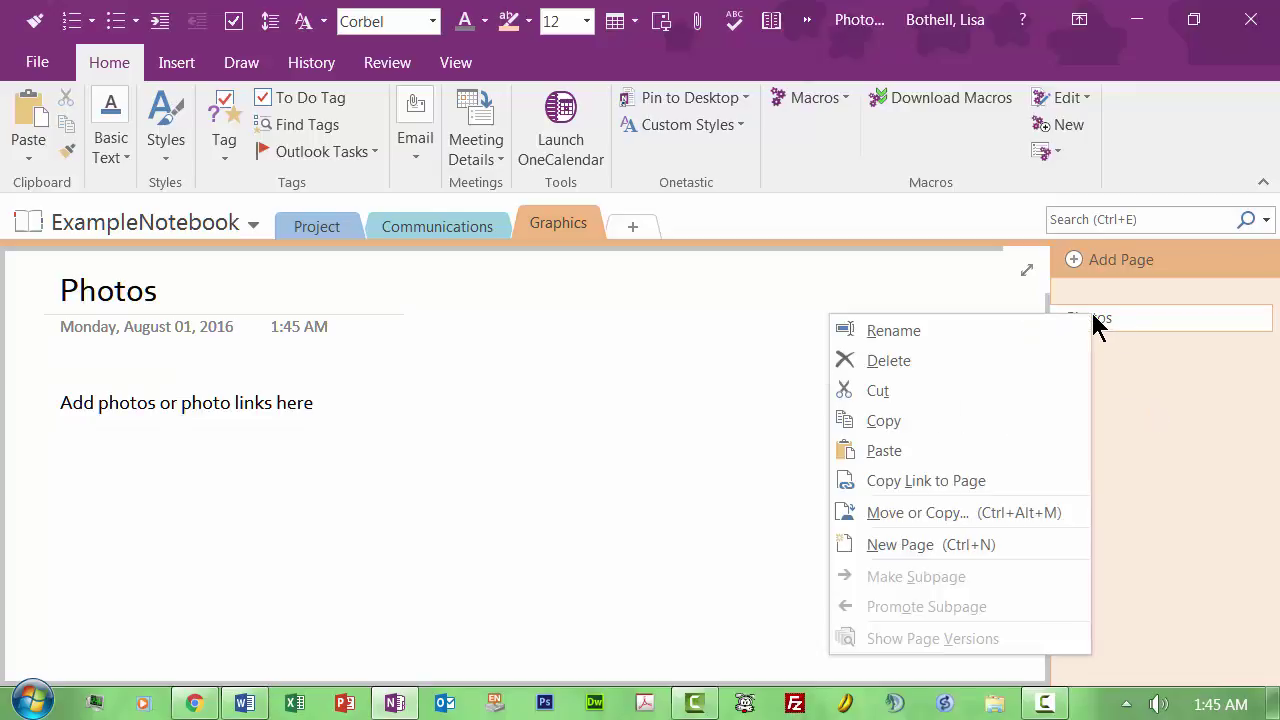
click(917, 422)
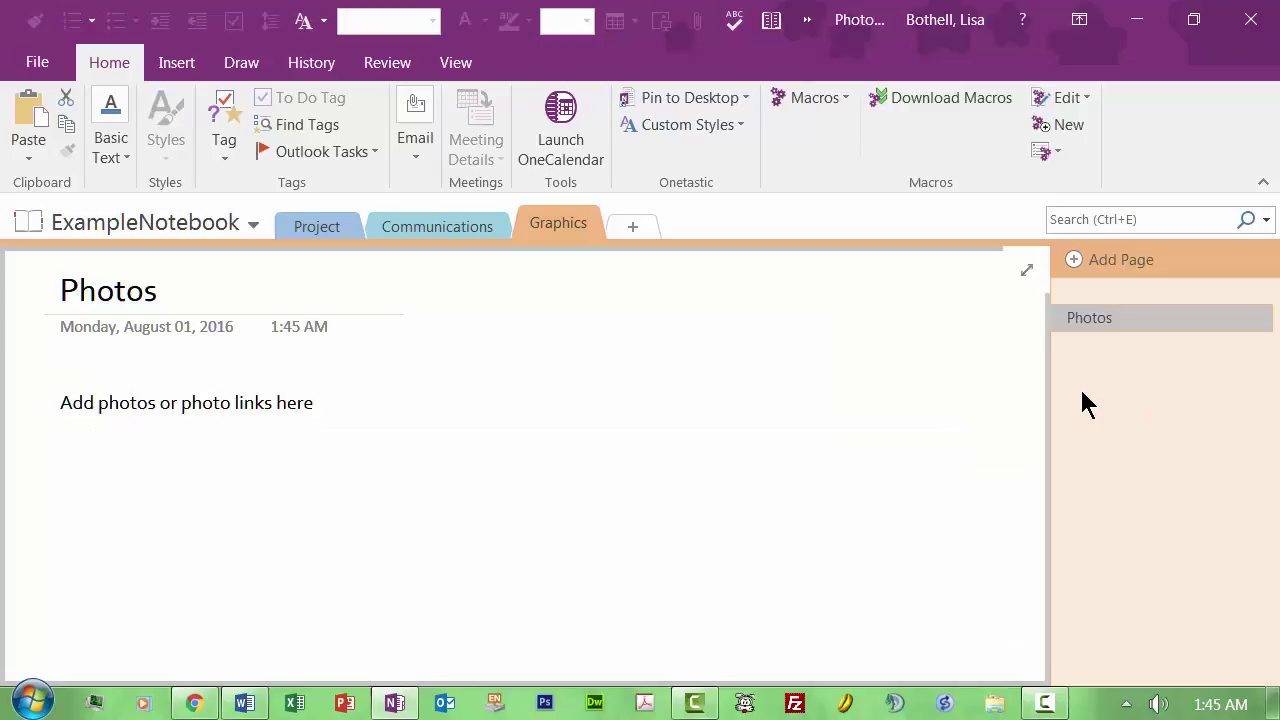
right_click(1077, 387)
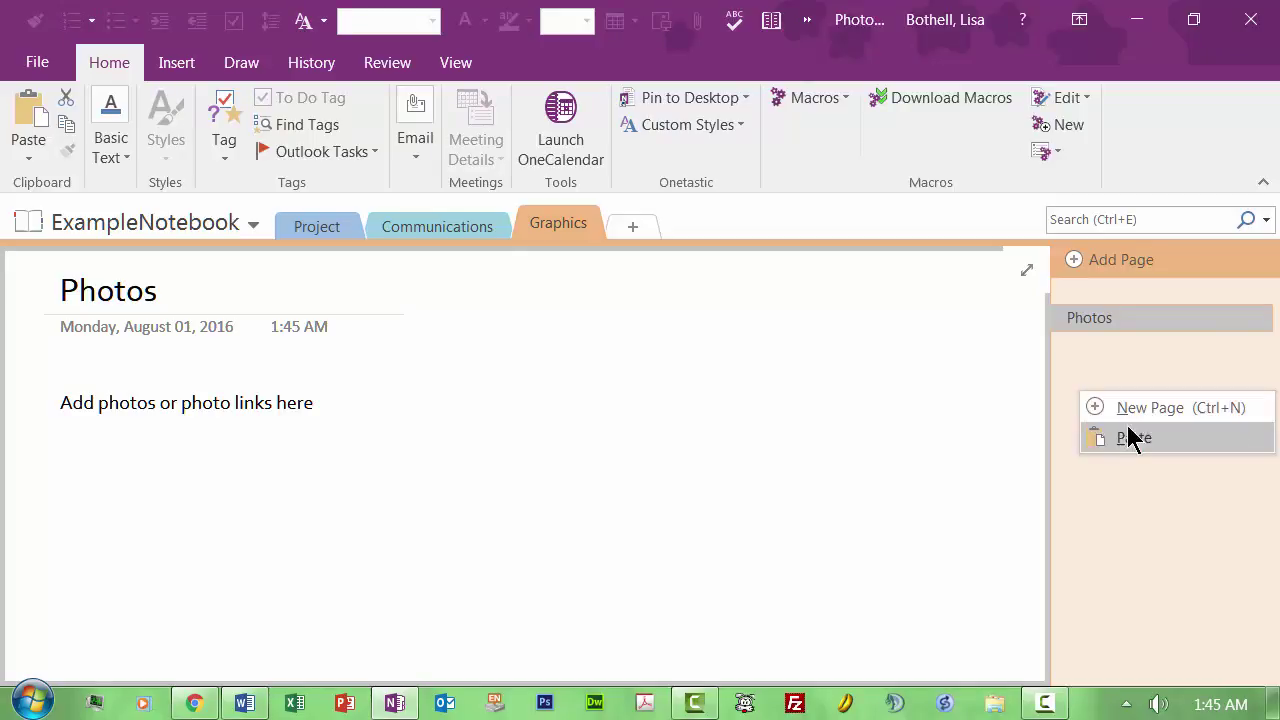
click(1128, 437)
click(1097, 344)
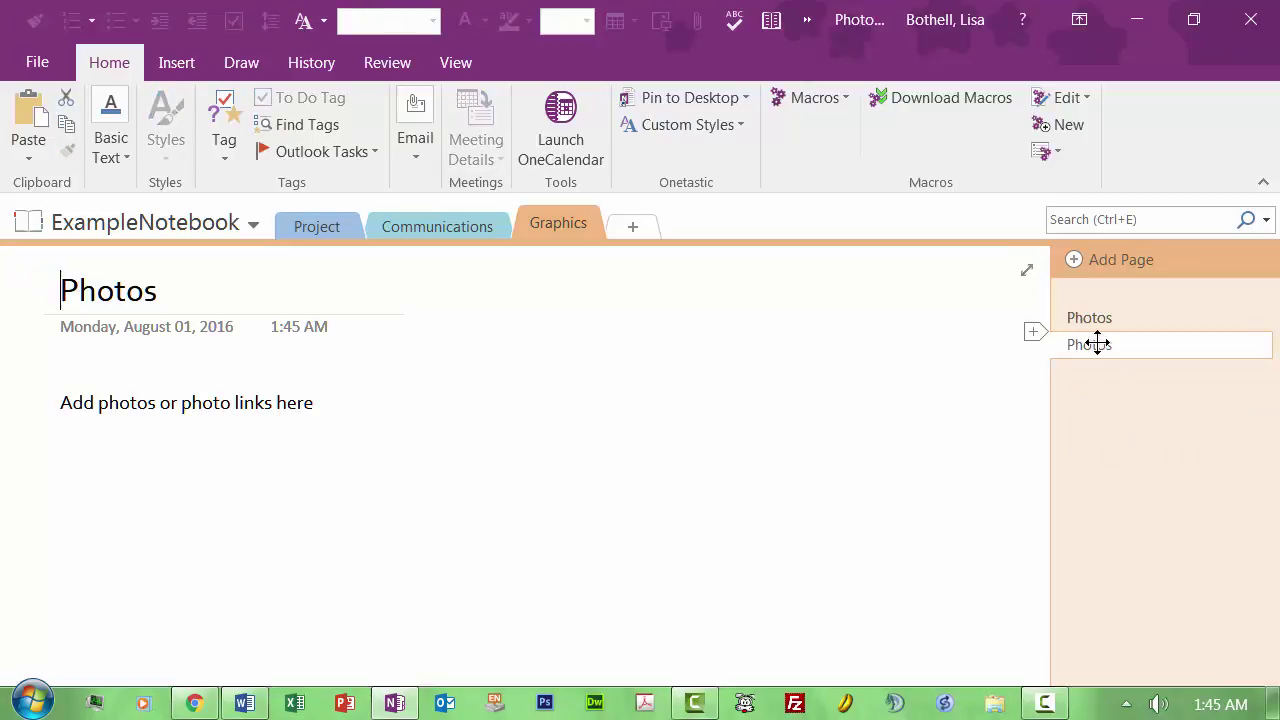
double_click(50, 290)
text(Illustrations)
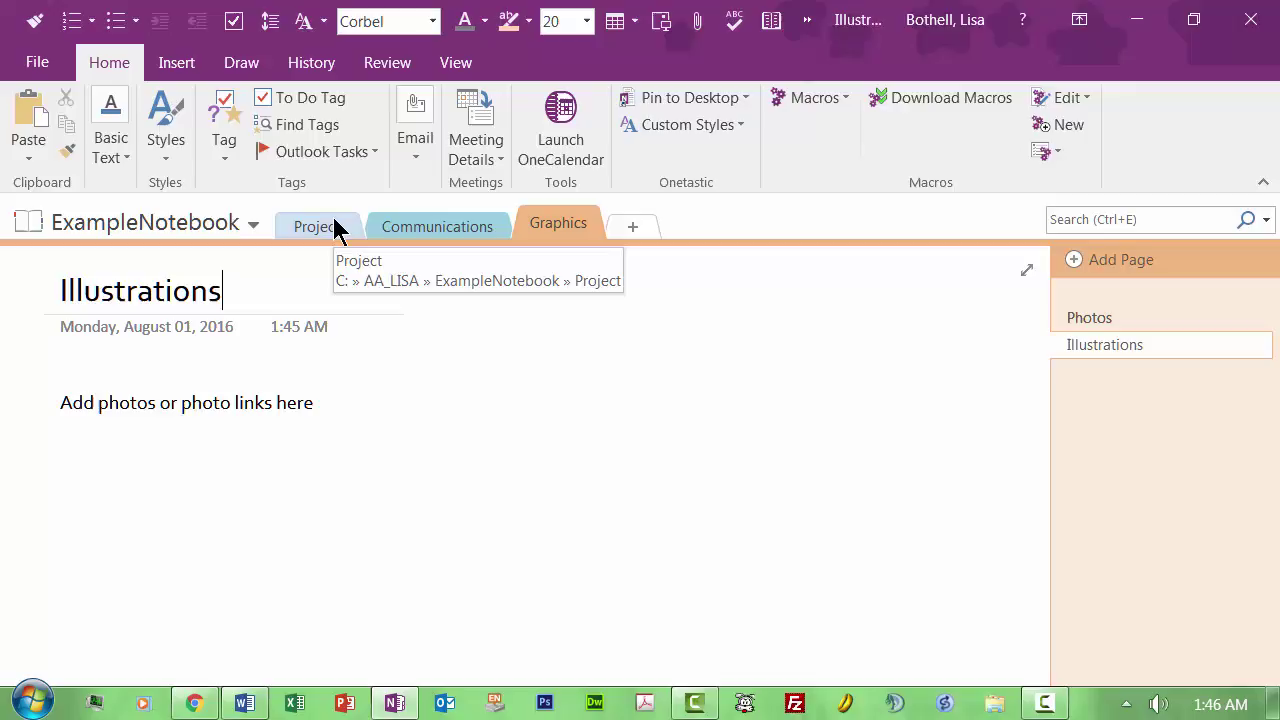
- Run a Google search for 'Starbucks mochas' in a new Chrome tab, then return to OneNote
click(196, 705)
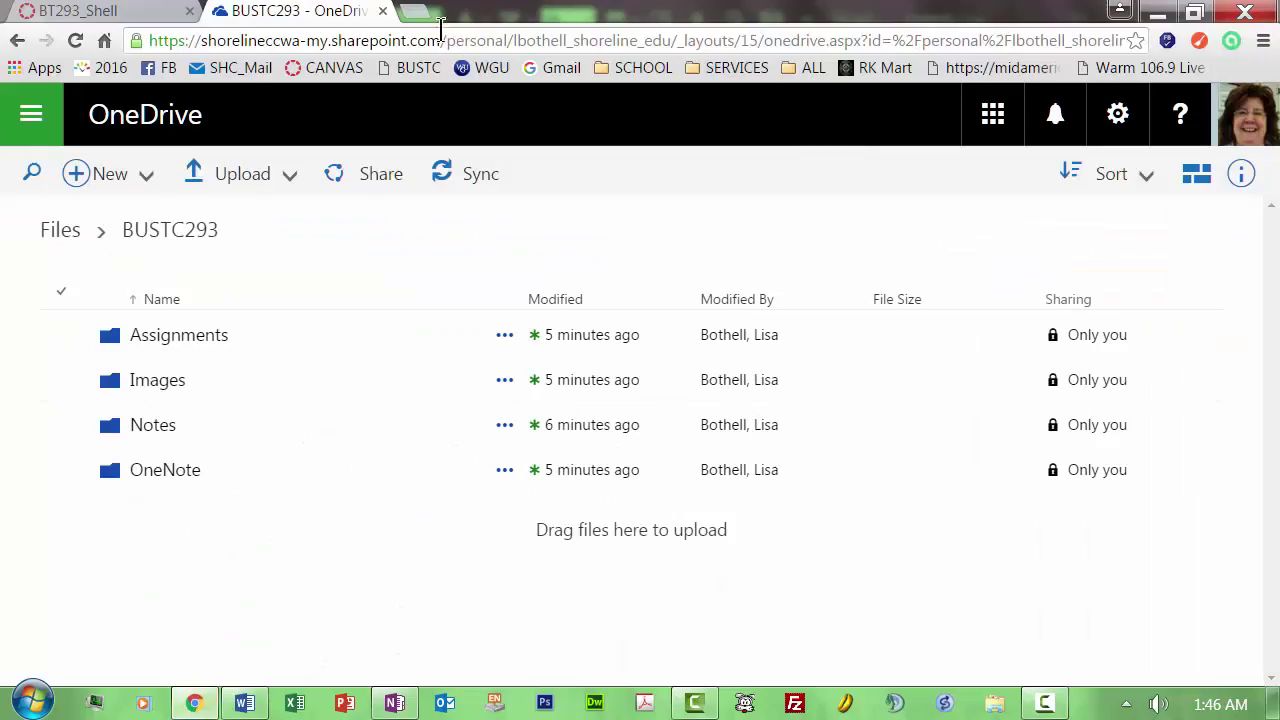
click(416, 15)
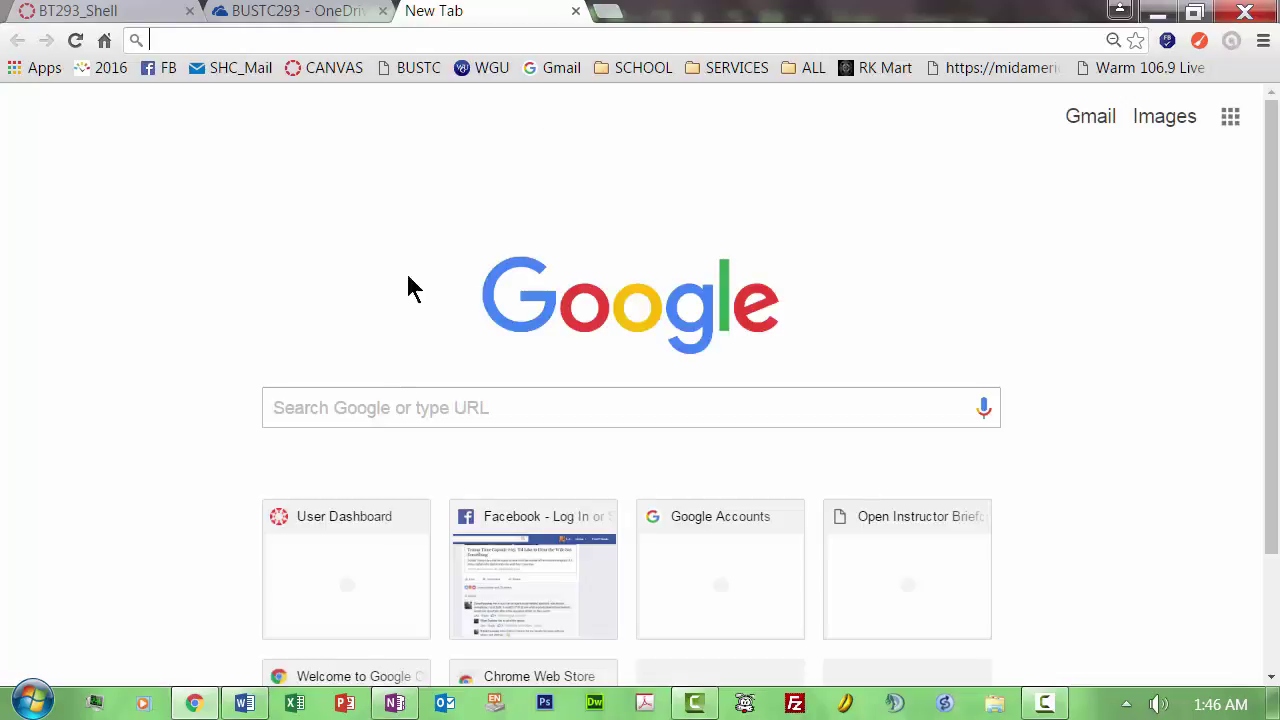
click(383, 407)
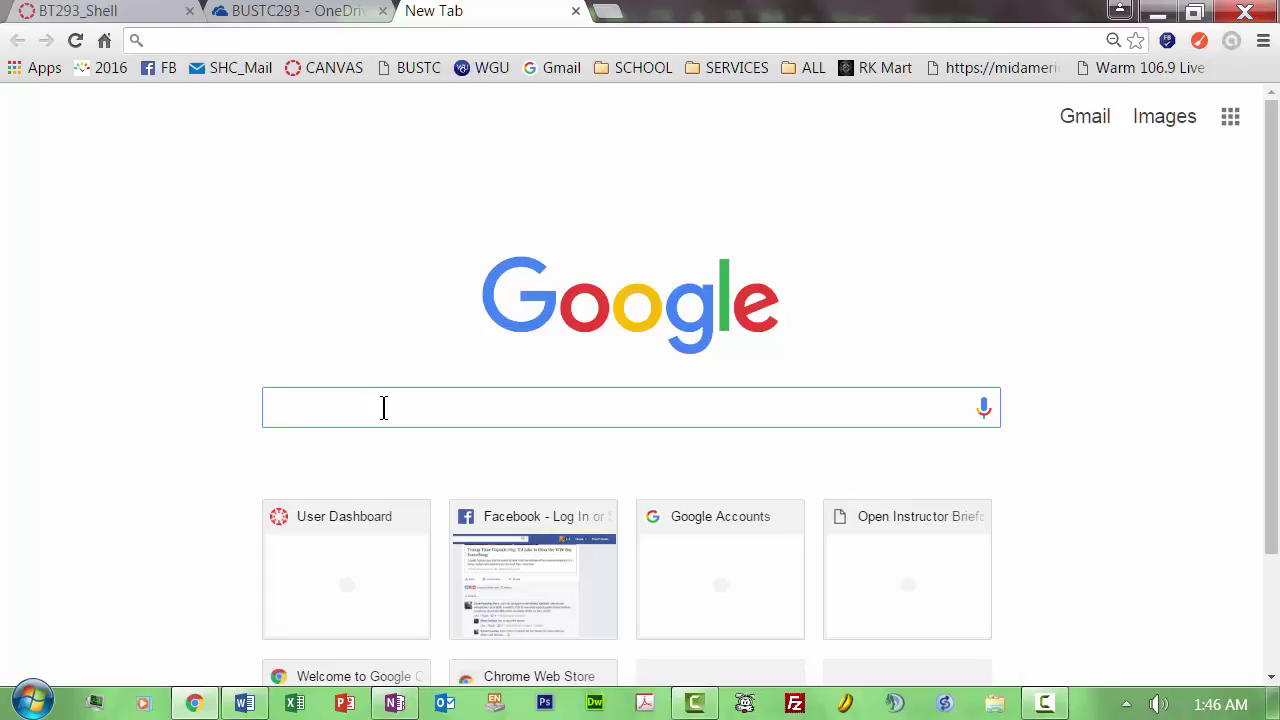
text(Star)
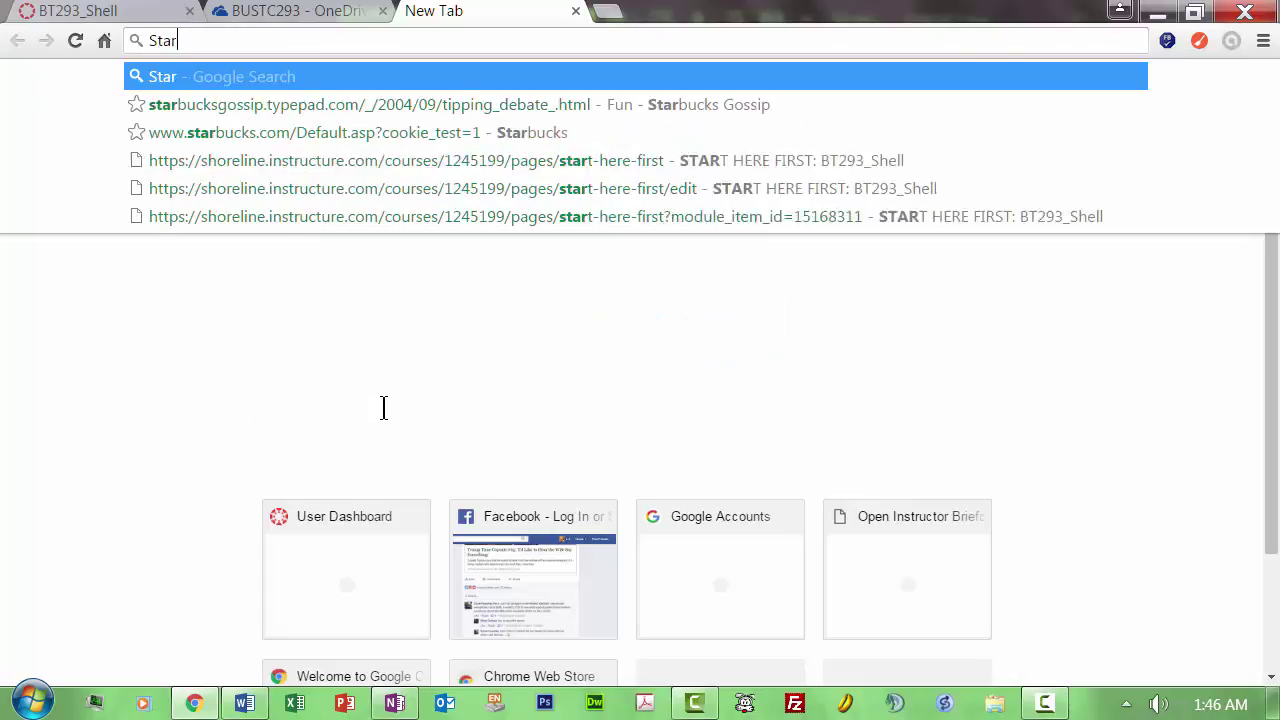
text(bucks m)
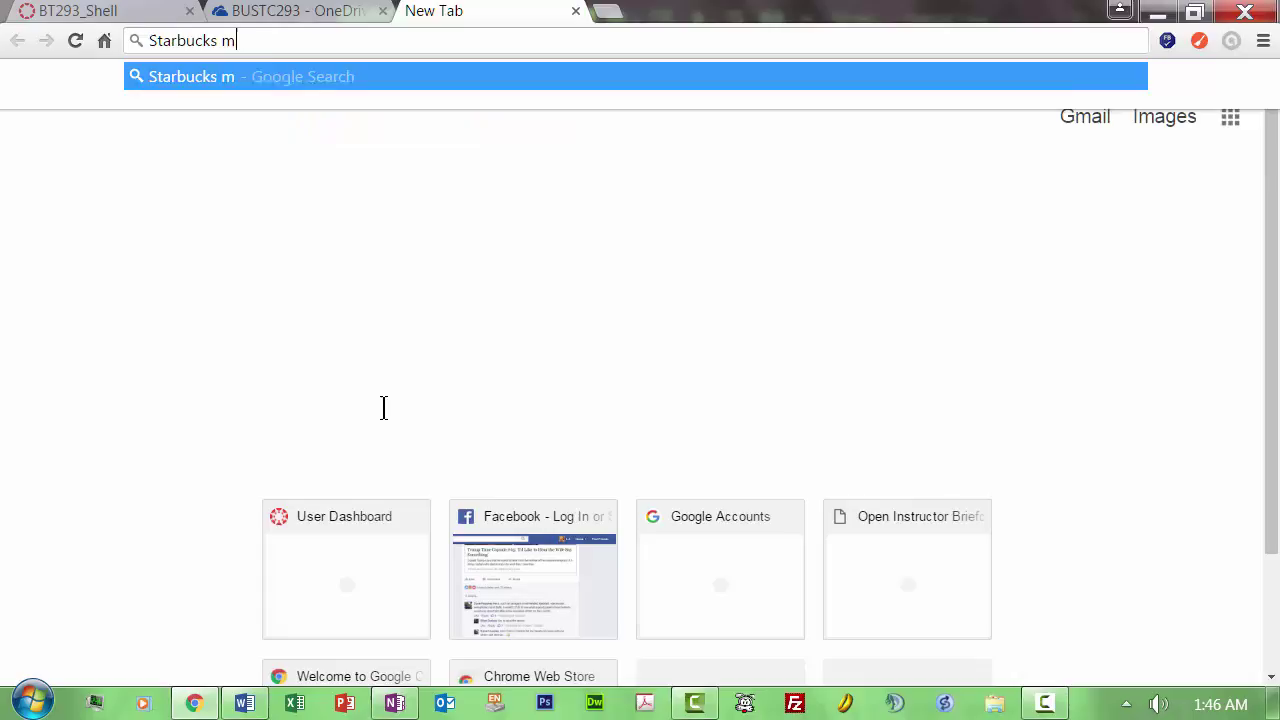
text(oochas)
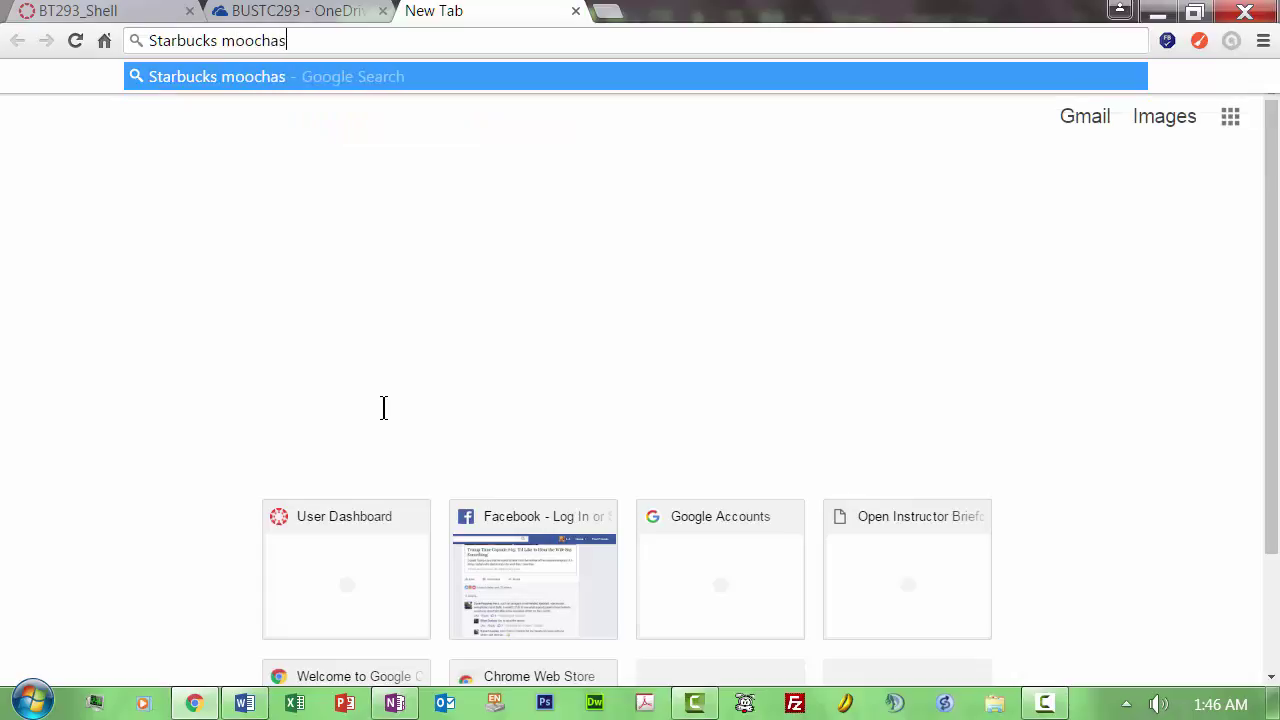
key(BackSpace)
key(BackSpace)
key(BackSpace)
key(BackSpace)
key(BackSpace)
text(chas)
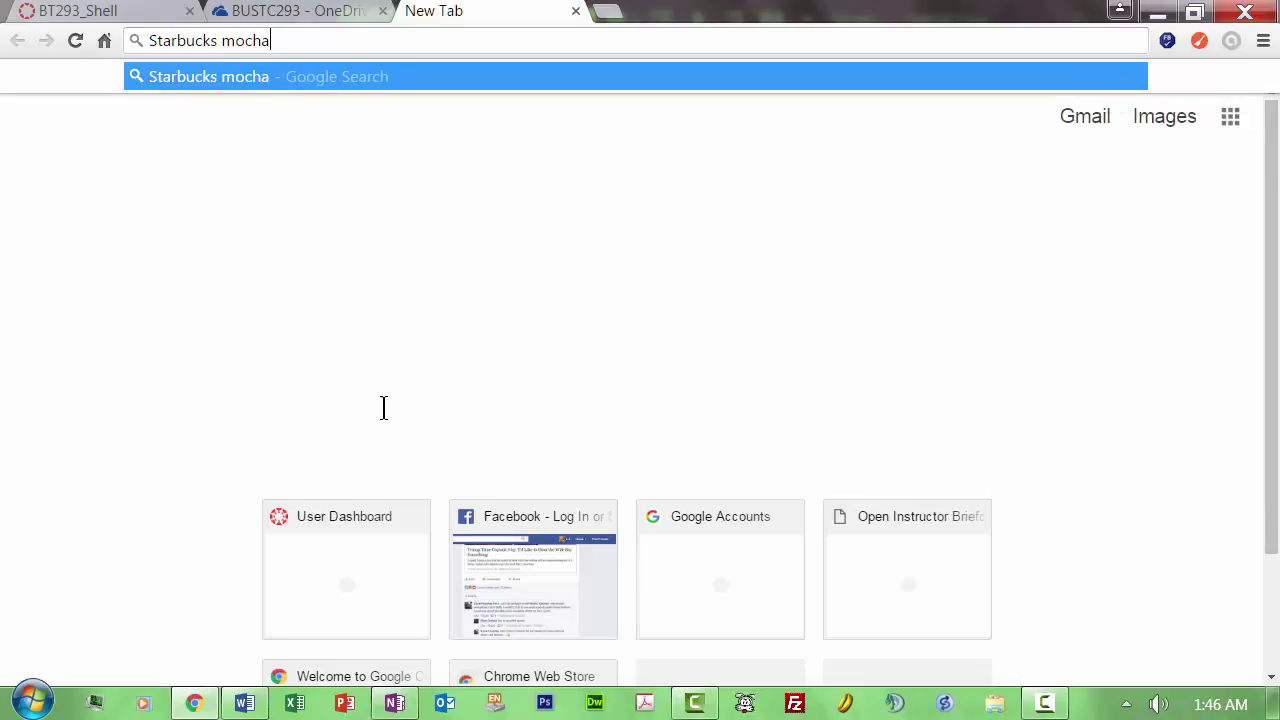
key(Return)
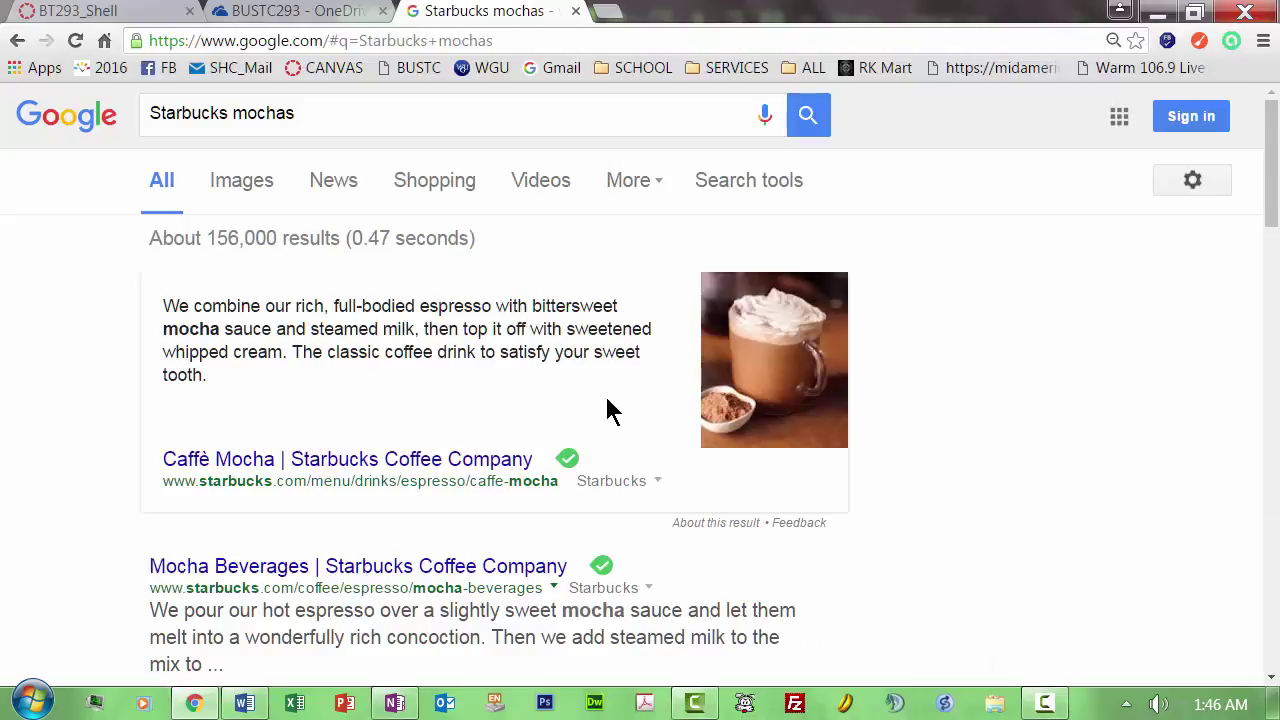
key(alt+Tab)
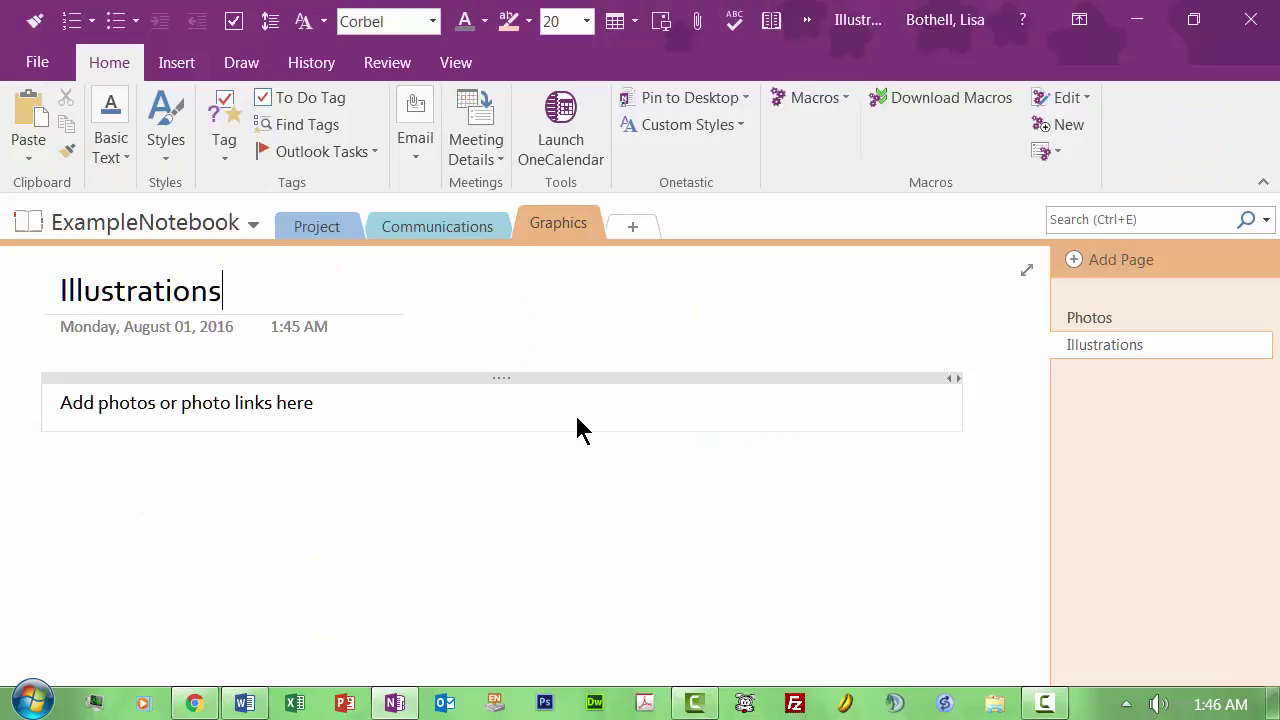
- On the Project Overview page, add 'This project is planning a 3-week art travel trip for instructor and 8 students'
click(318, 227)
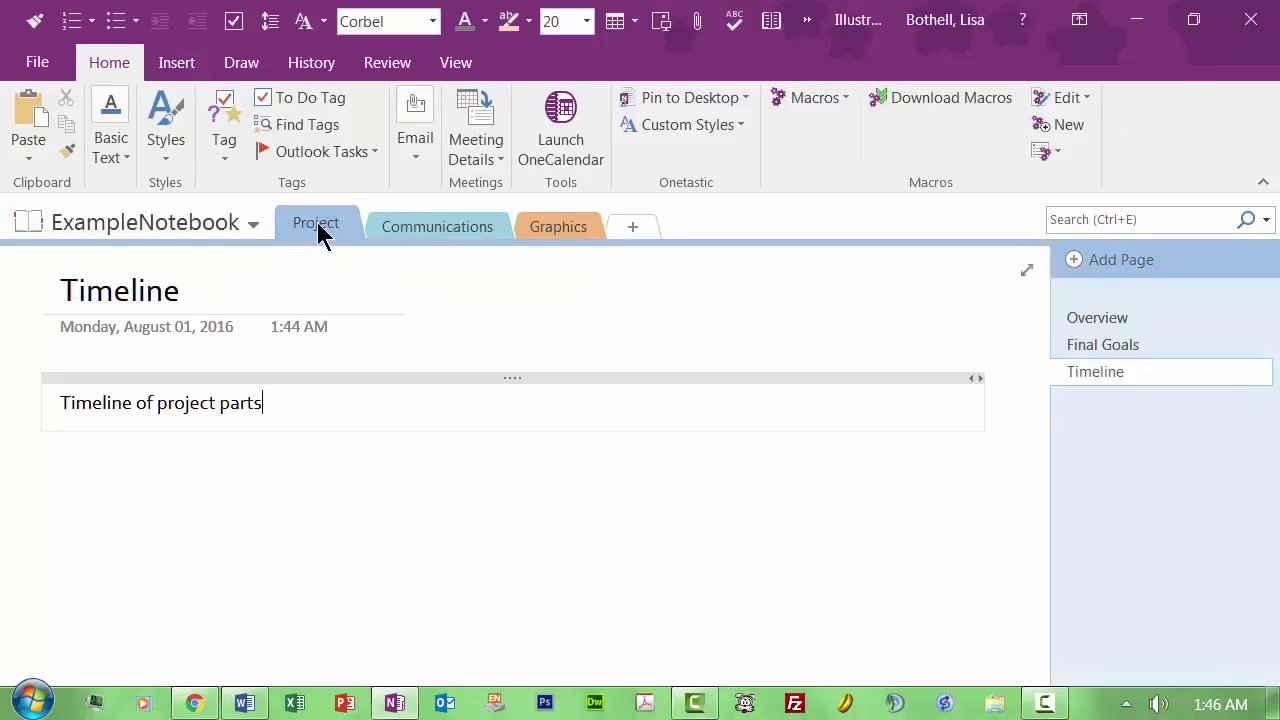
click(1096, 318)
click(480, 491)
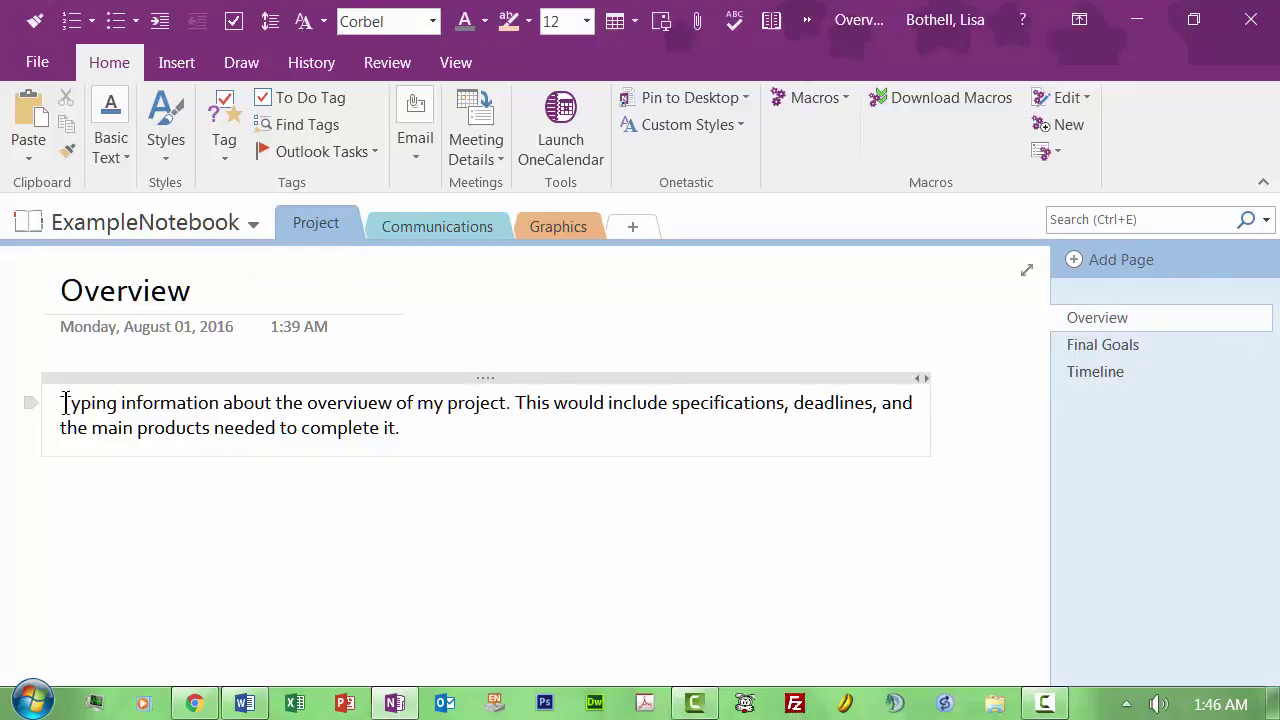
key(Return)
key(Return)
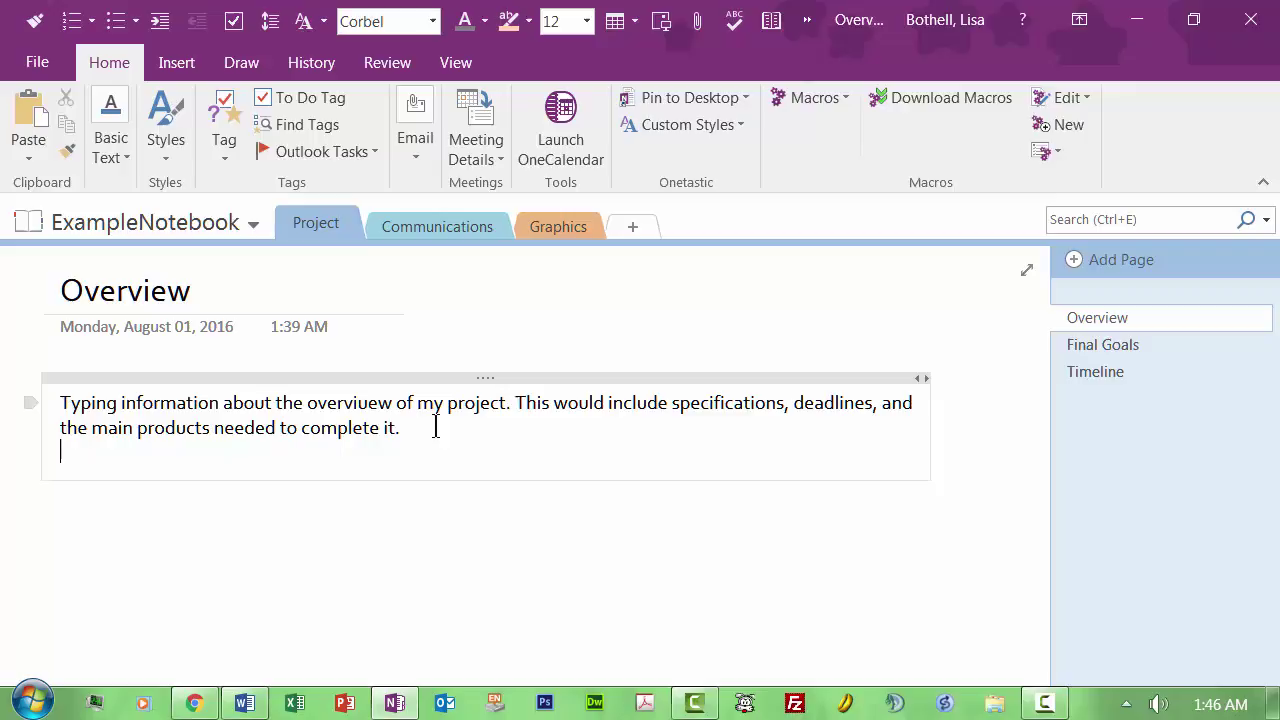
text(This pro)
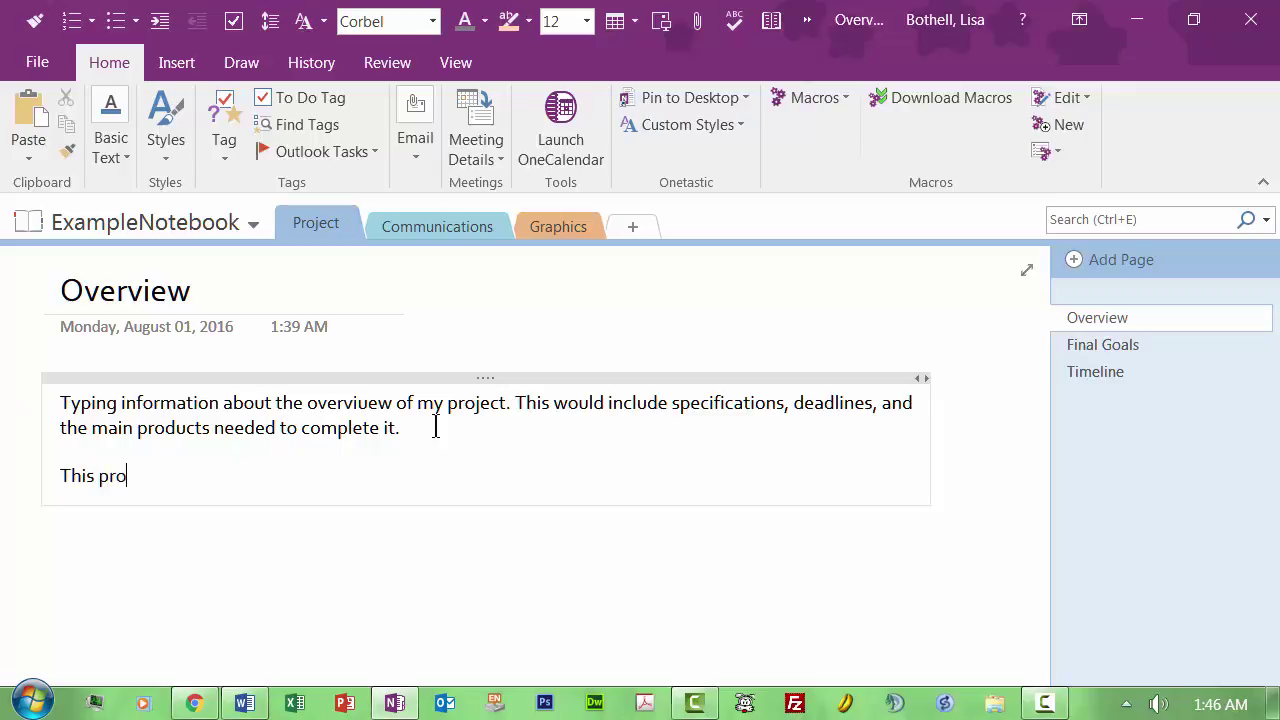
text(ject is plannin )
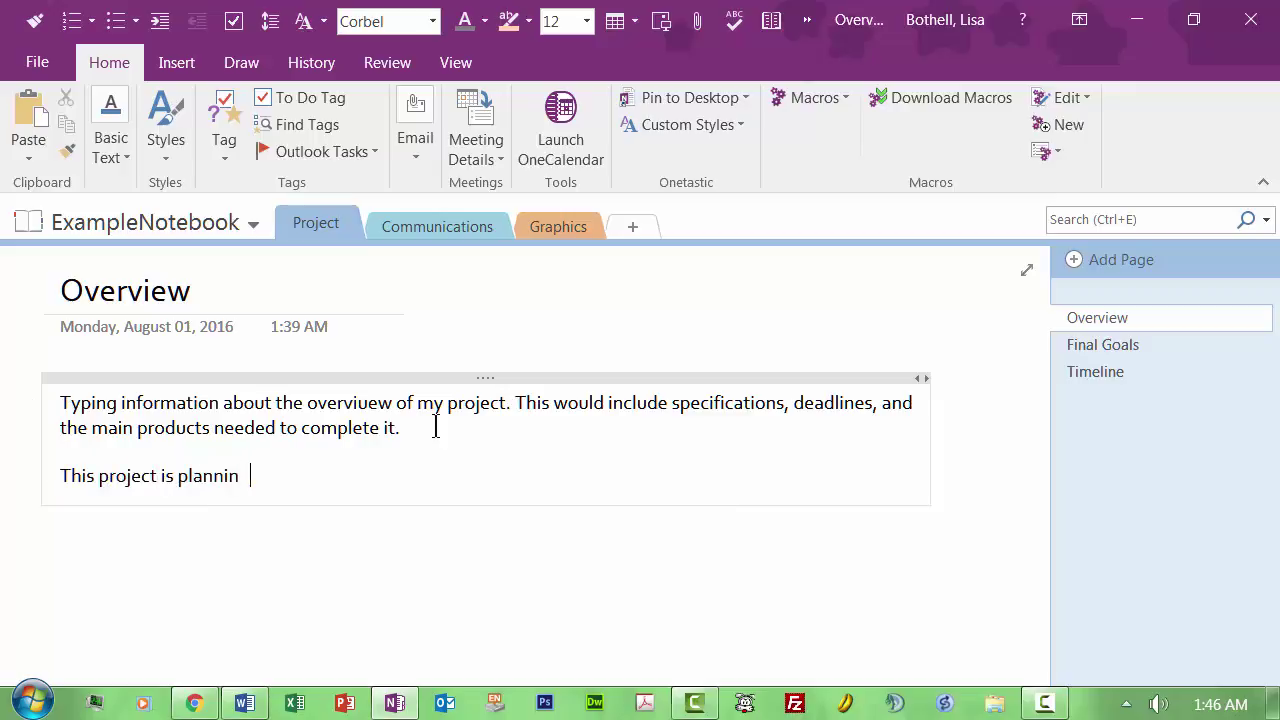
text(g a 3-week art tr)
text(avel trip for)
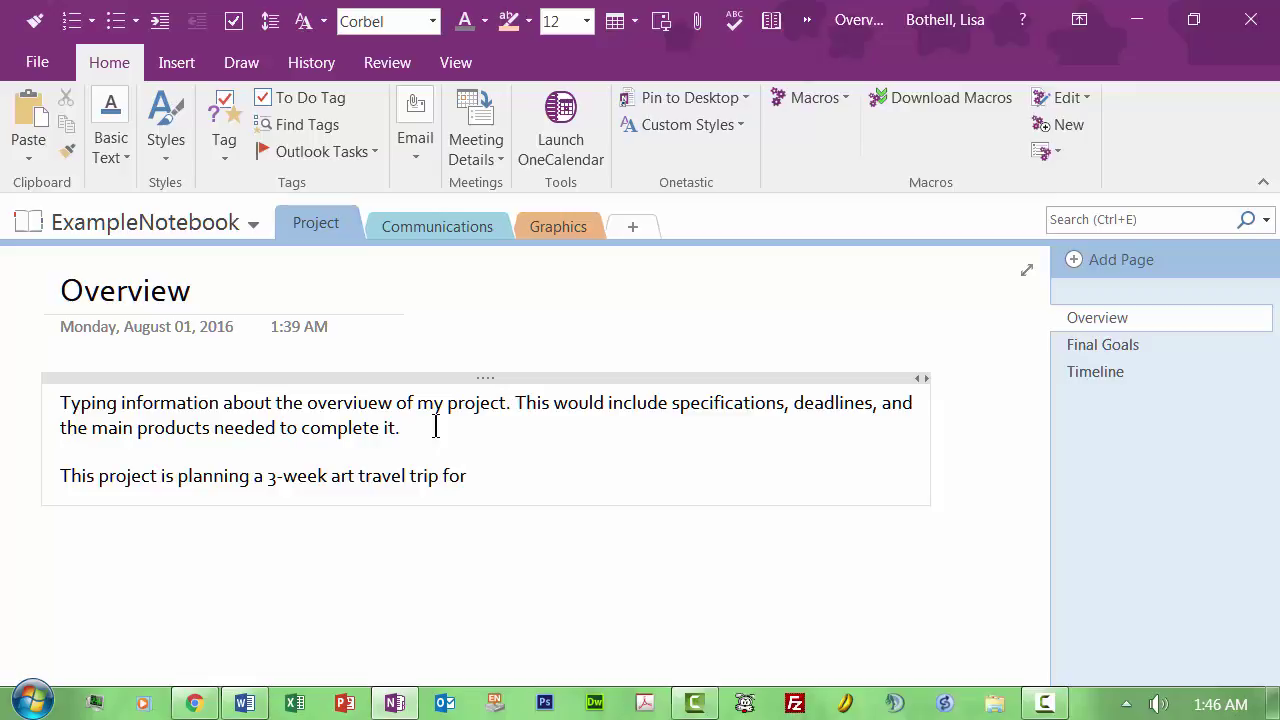
text( instructor and 8 students)
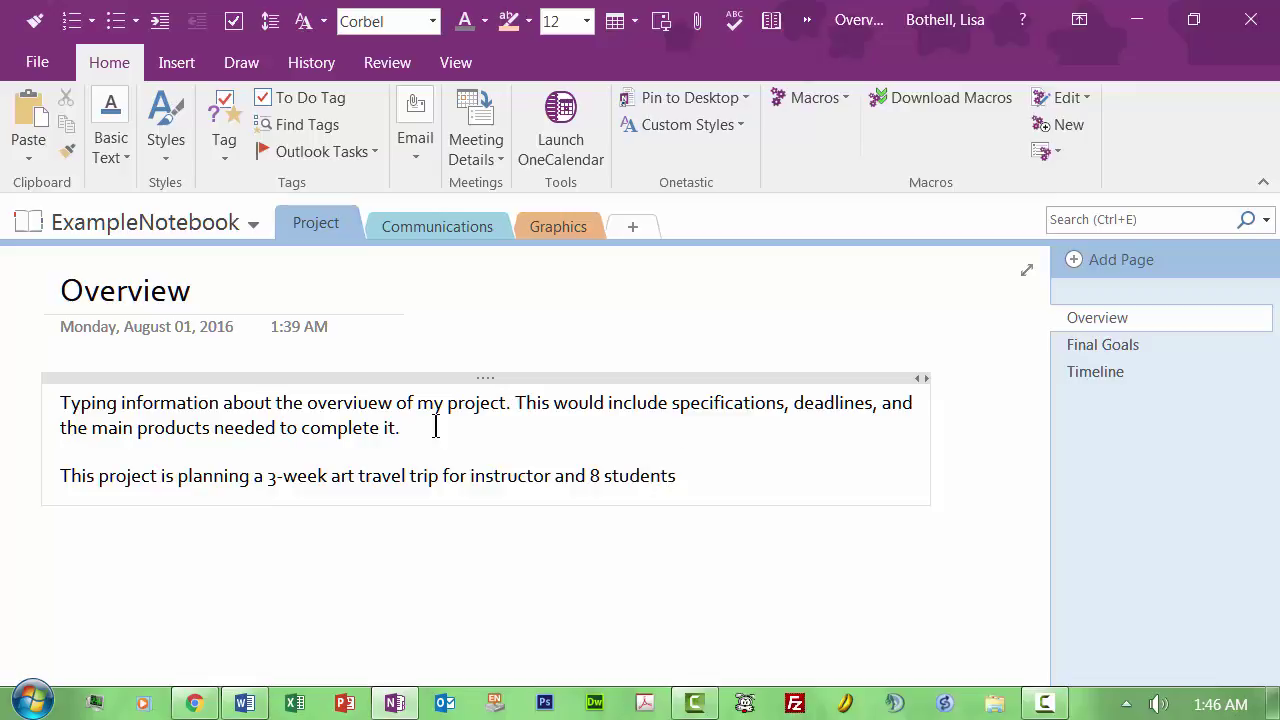
- On the Final Goals page, add 'Goals of each place visiting' under the heading
click(1095, 345)
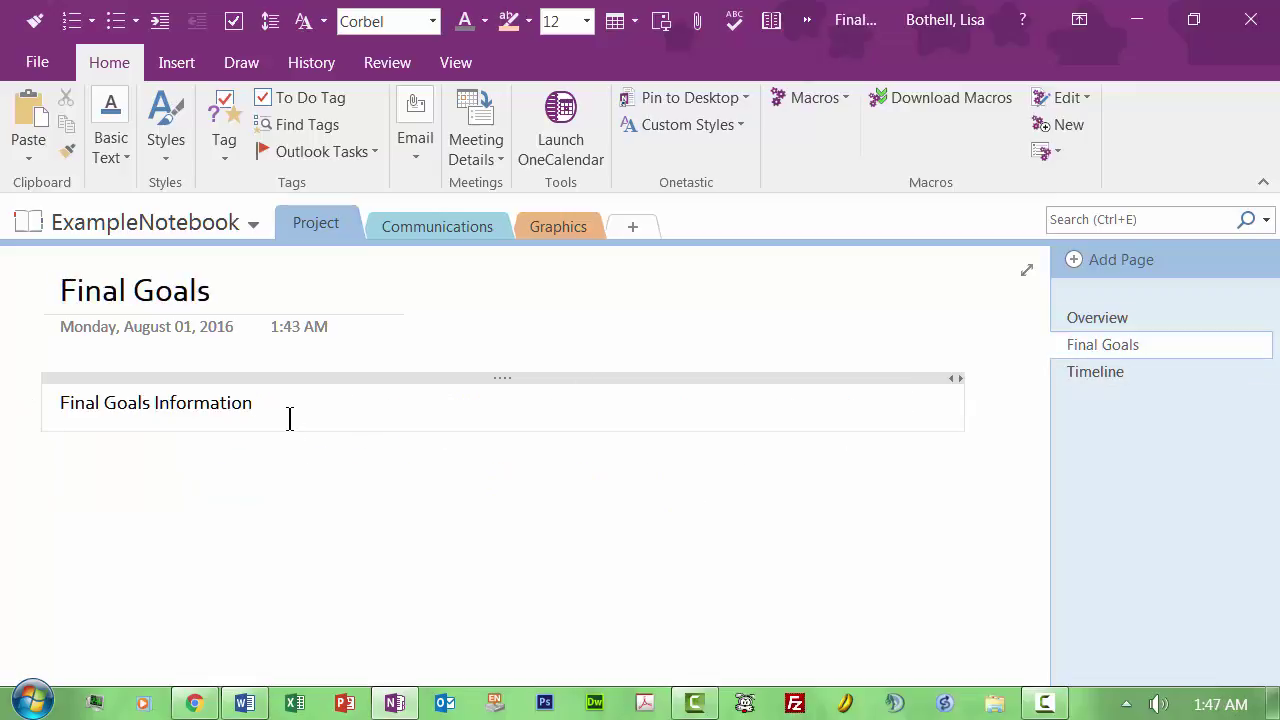
key(Return)
key(Return)
text(Tic)
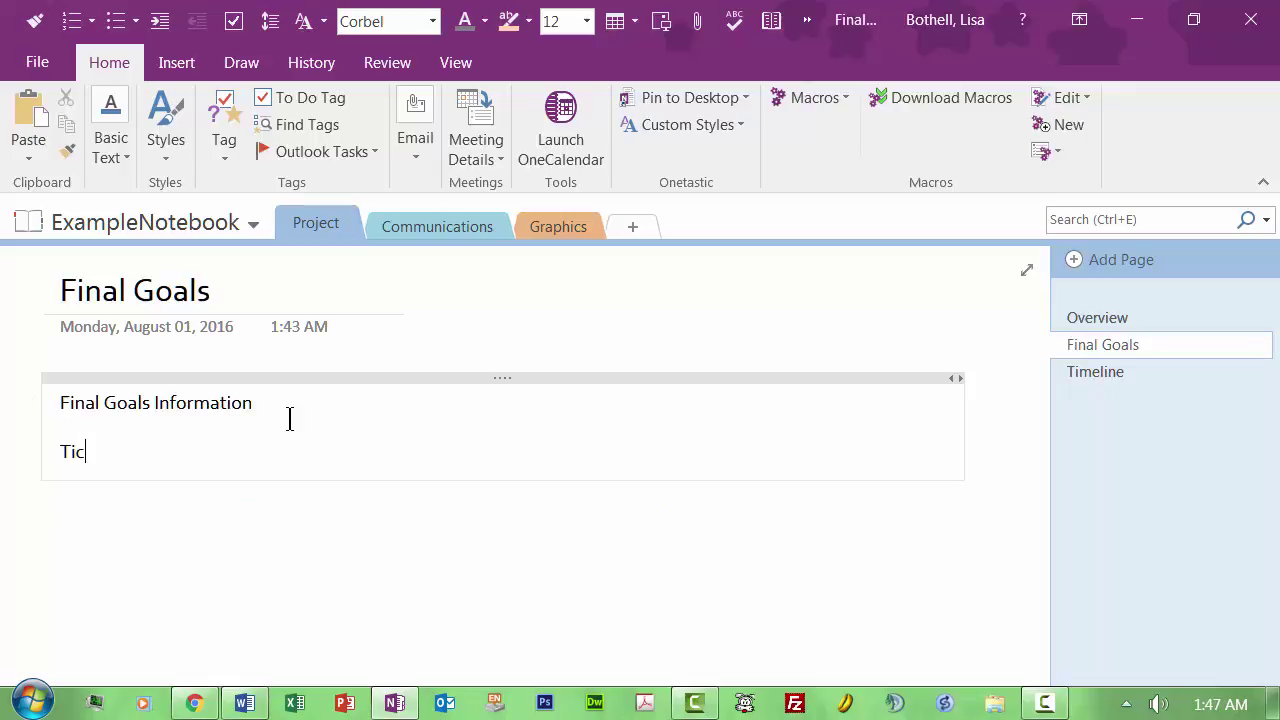
text(keting)
key(Return)
text(It)
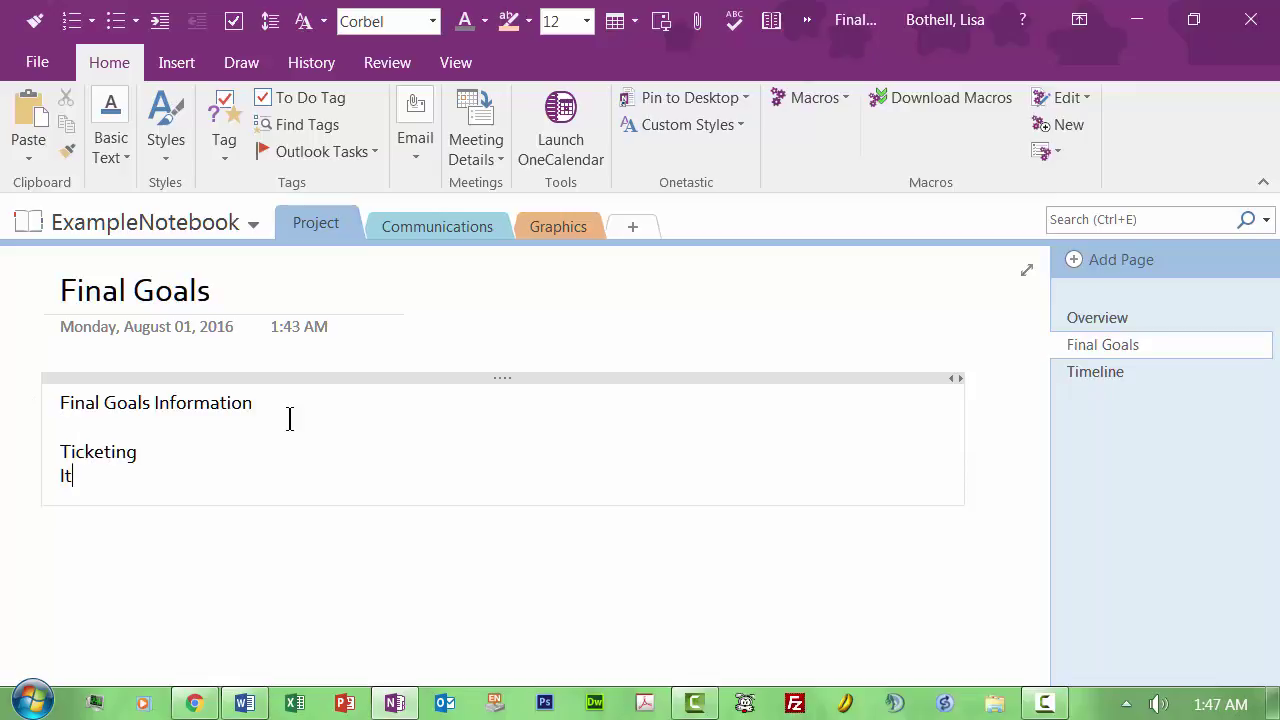
text(inerary)
key(Return)
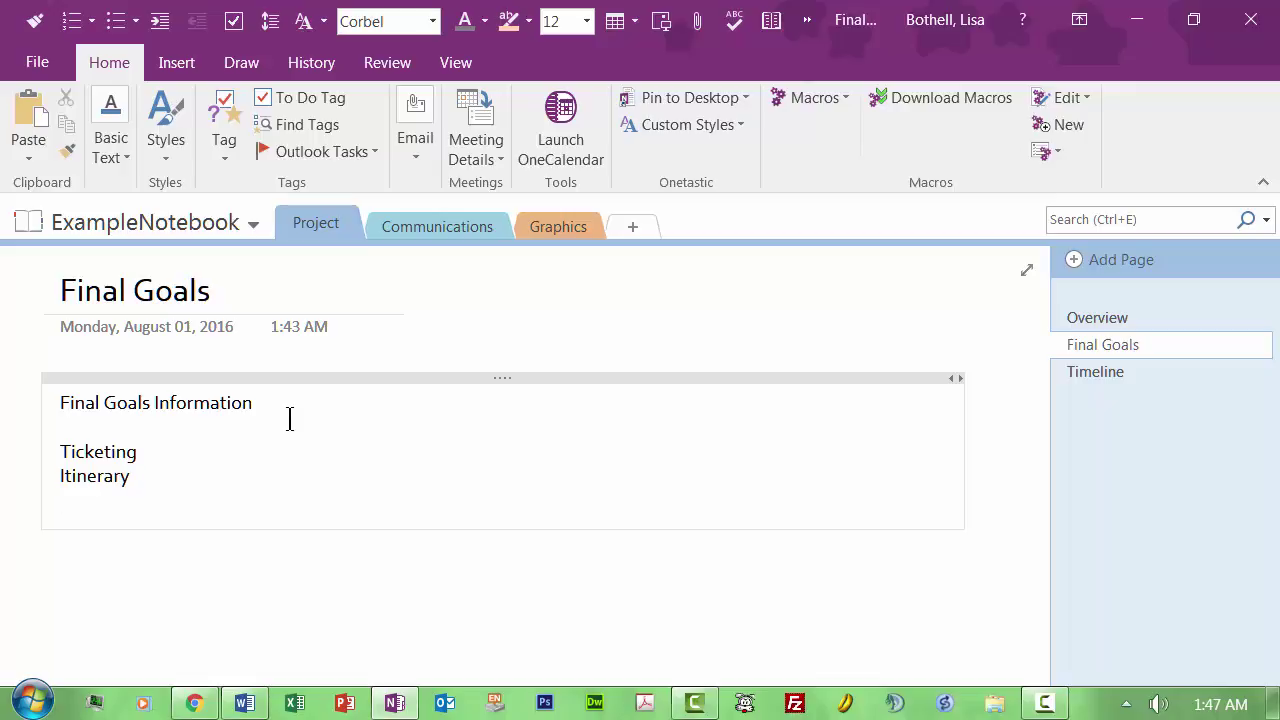
text(G)
key(shift+Up)
key(shift+Up)
key(shift+Up)
text(oals of ea)
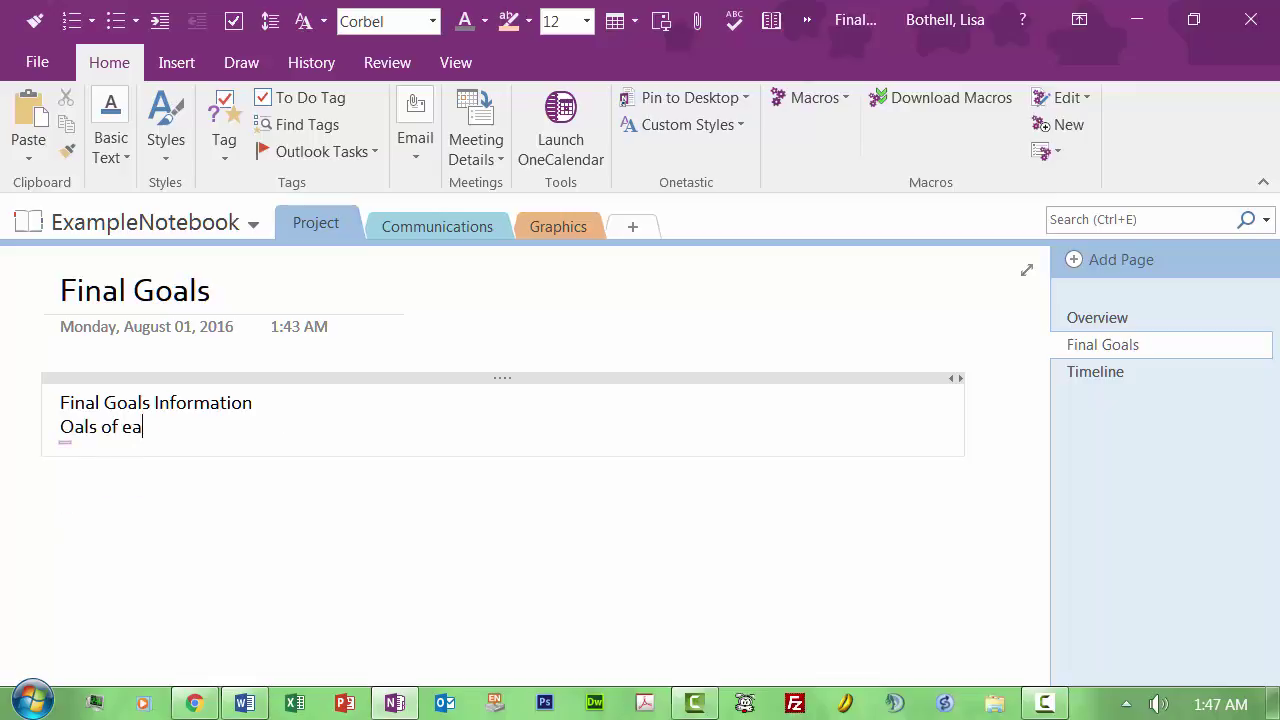
text(ch place visiting)
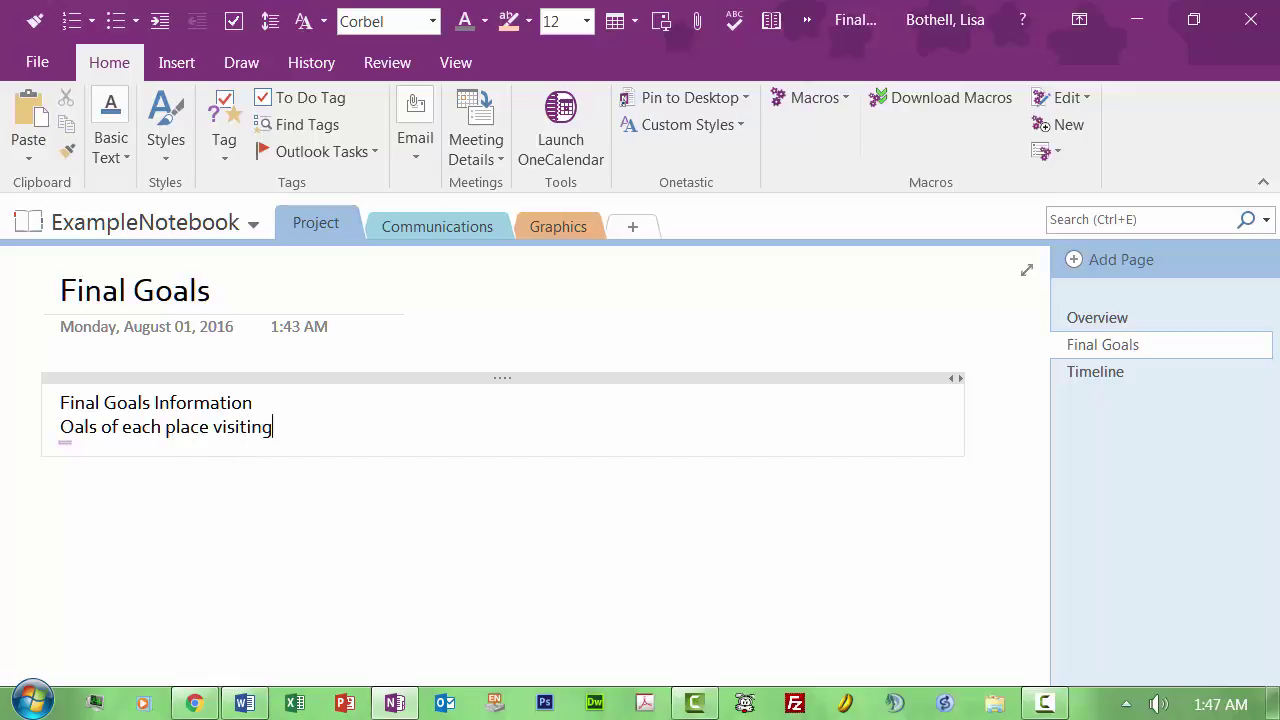
click(62, 426)
key(shift+Right)
text(G)
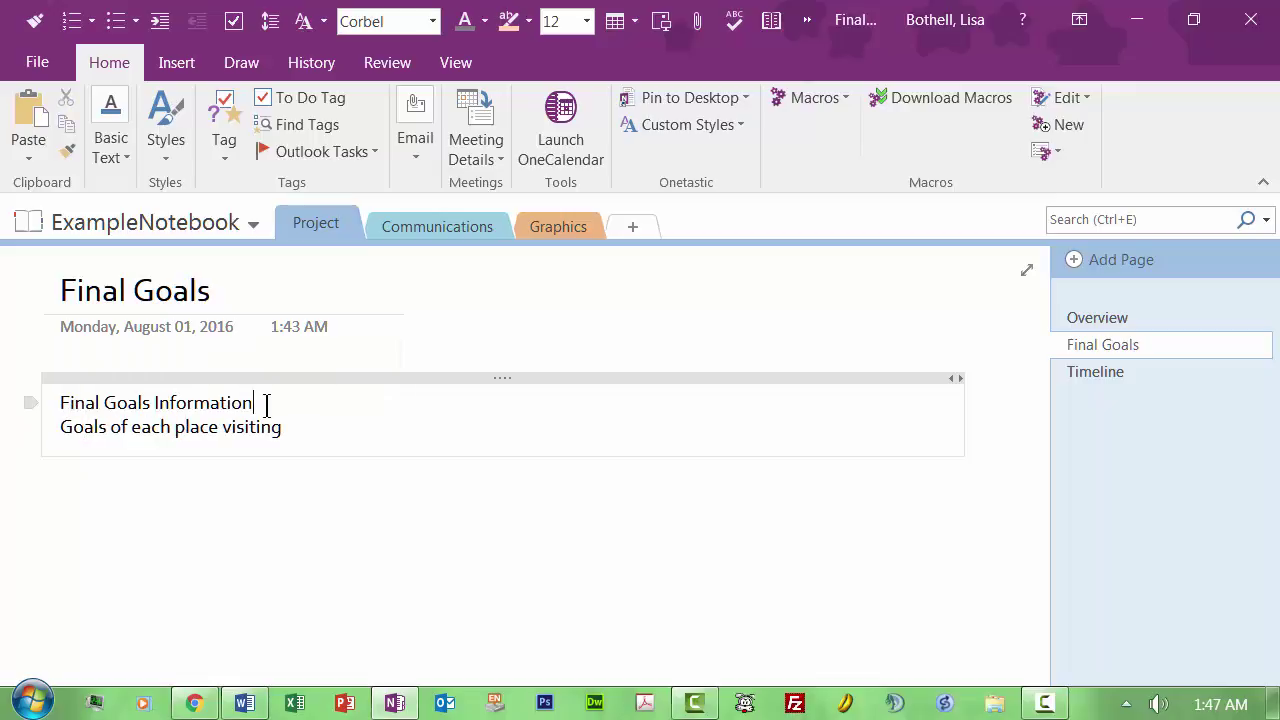
- Insert 'Itinierary', 'Travel info' and 'Travel guidelines' as lines under the heading
key(Return)
key(Return)
text(I)
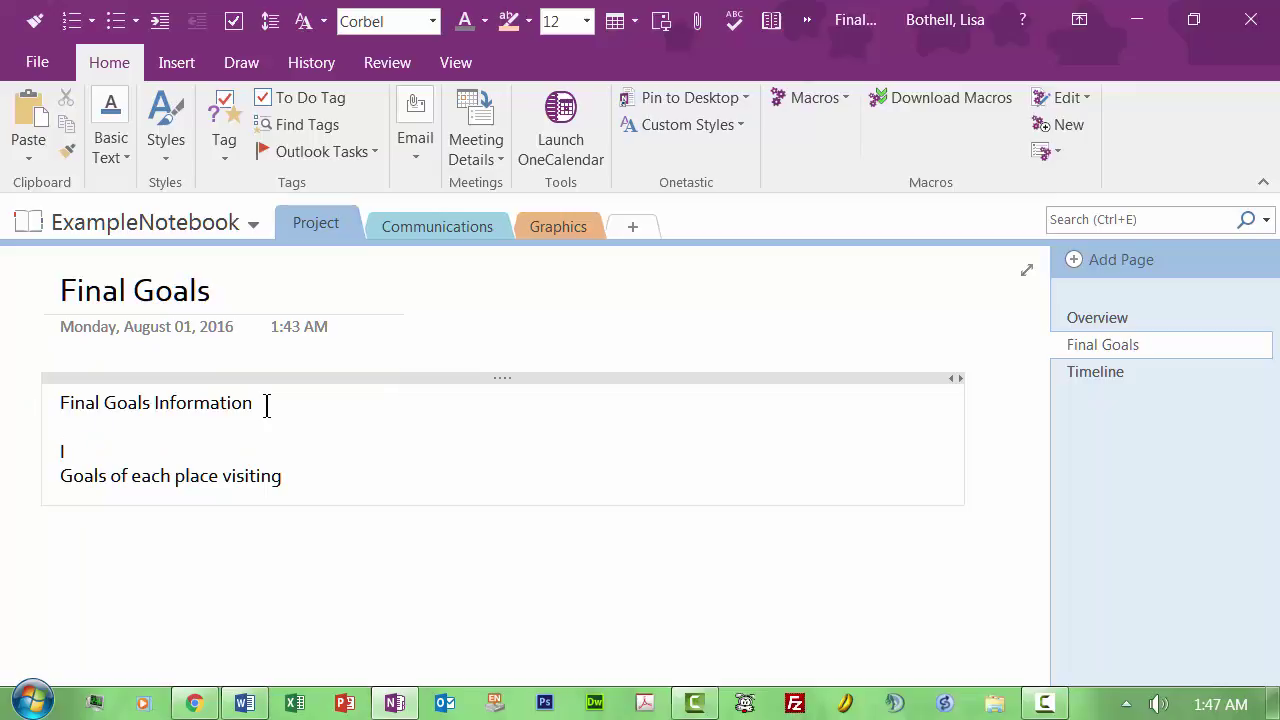
text(tinierary)
key(Return)
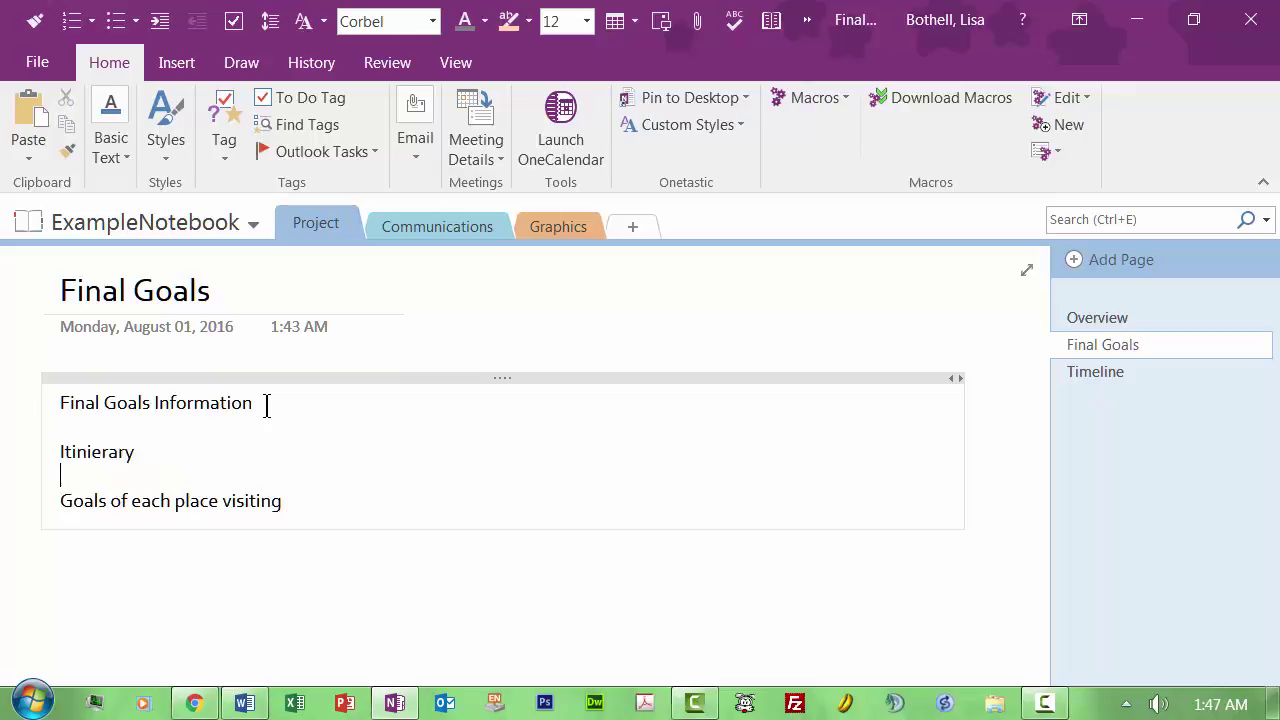
text(Ticke)
key(BackSpace)
key(BackSpace)
key(BackSpace)
key(BackSpace)
text(ravel info)
key(Return)
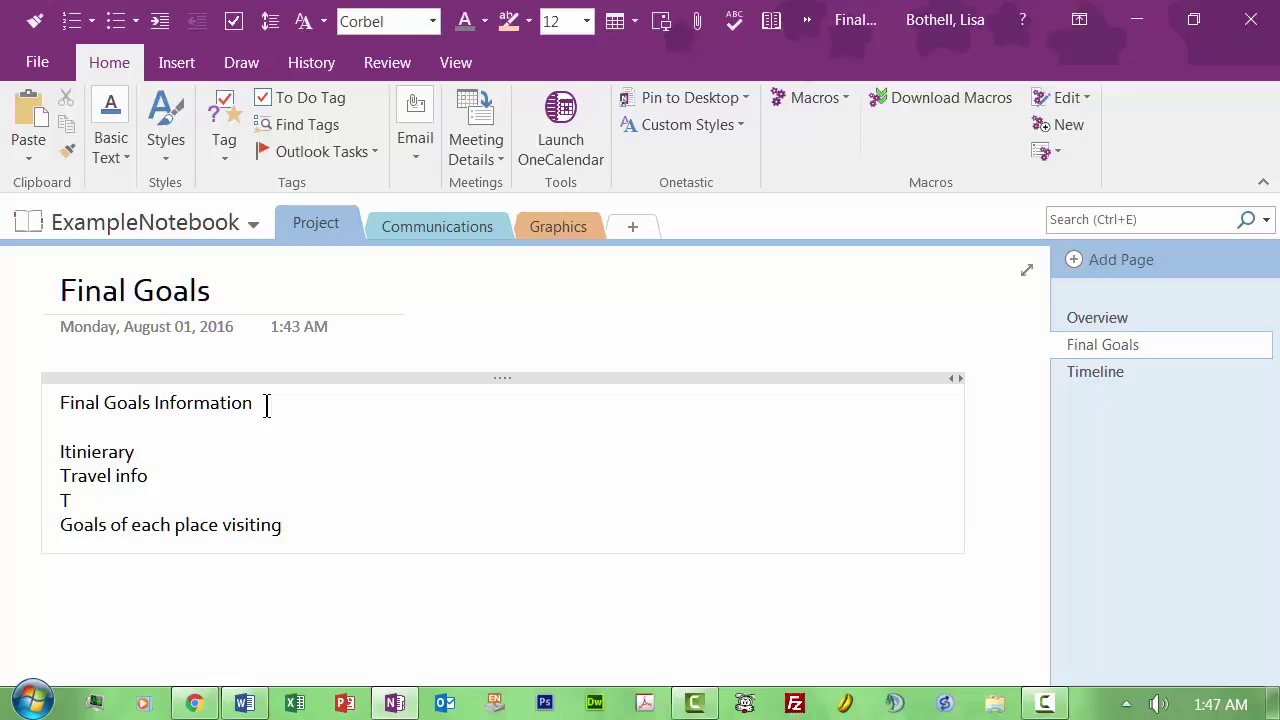
text(Travel)
text( it)
text(ine)
key(BackSpace)
key(BackSpace)
text(guideline)
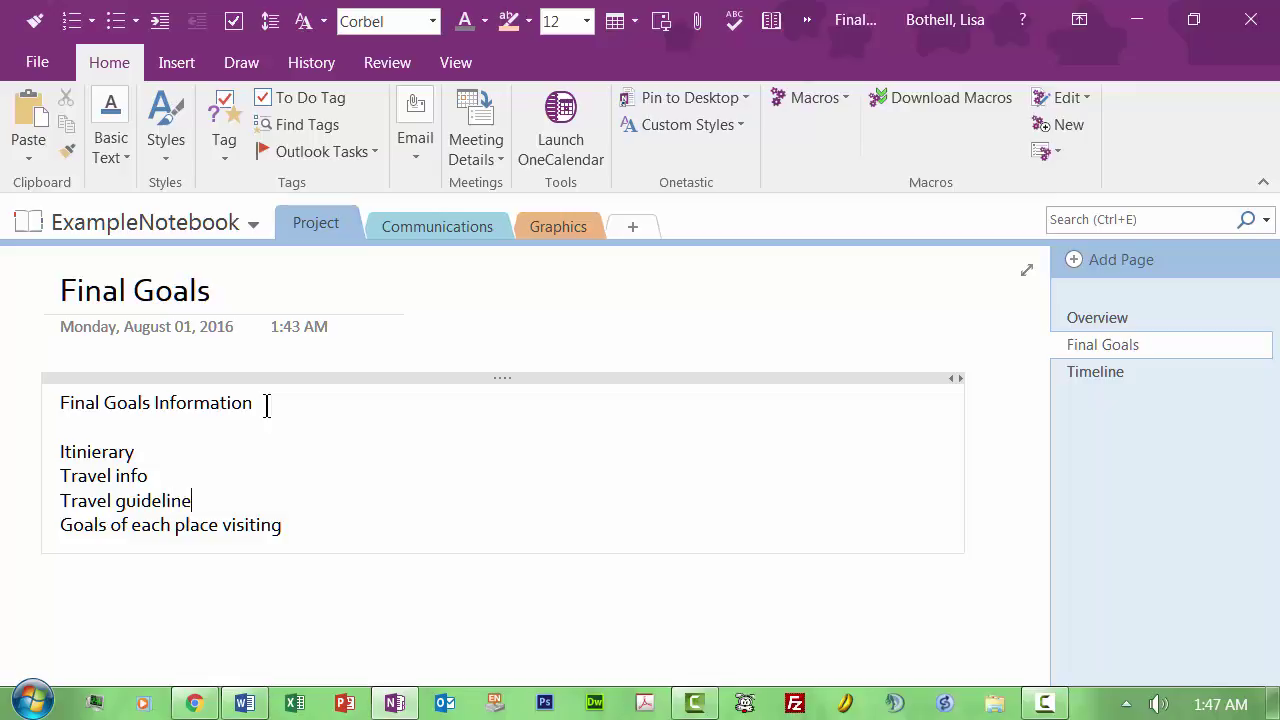
text(s)
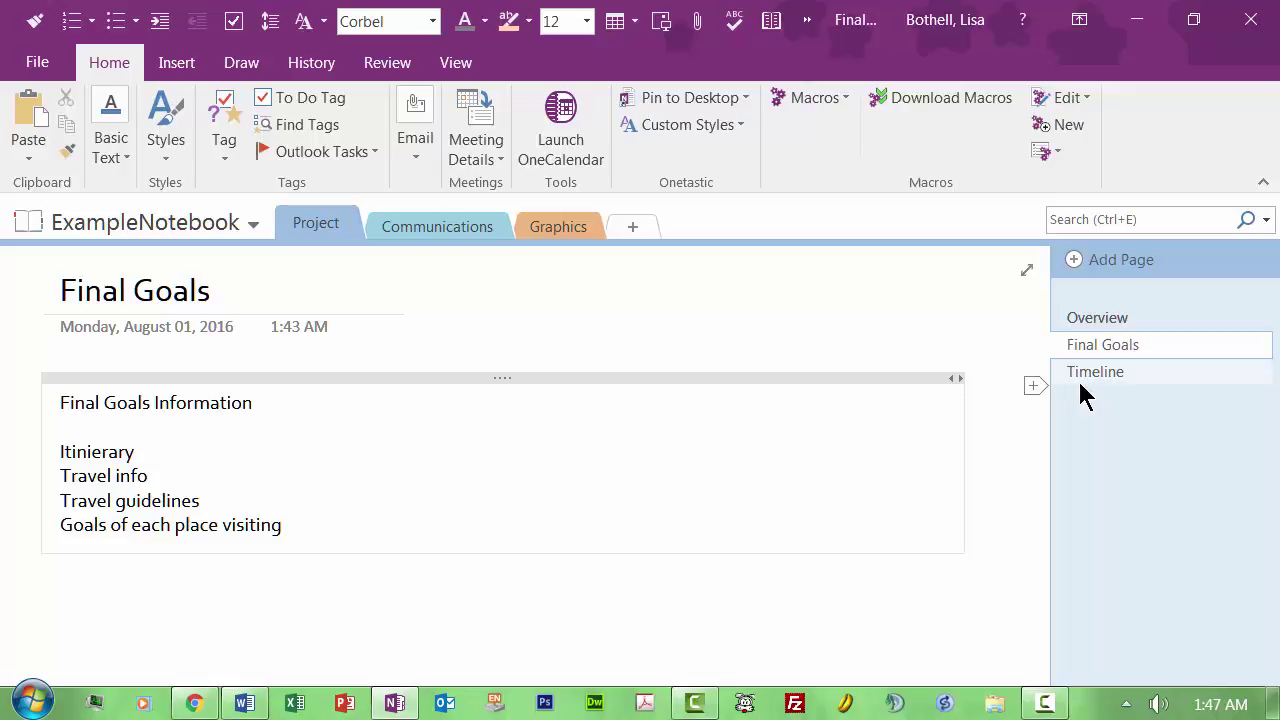
- Add a 'Timeline of itinierary' line and make both Timeline lines Heading 1
click(1100, 373)
click(278, 410)
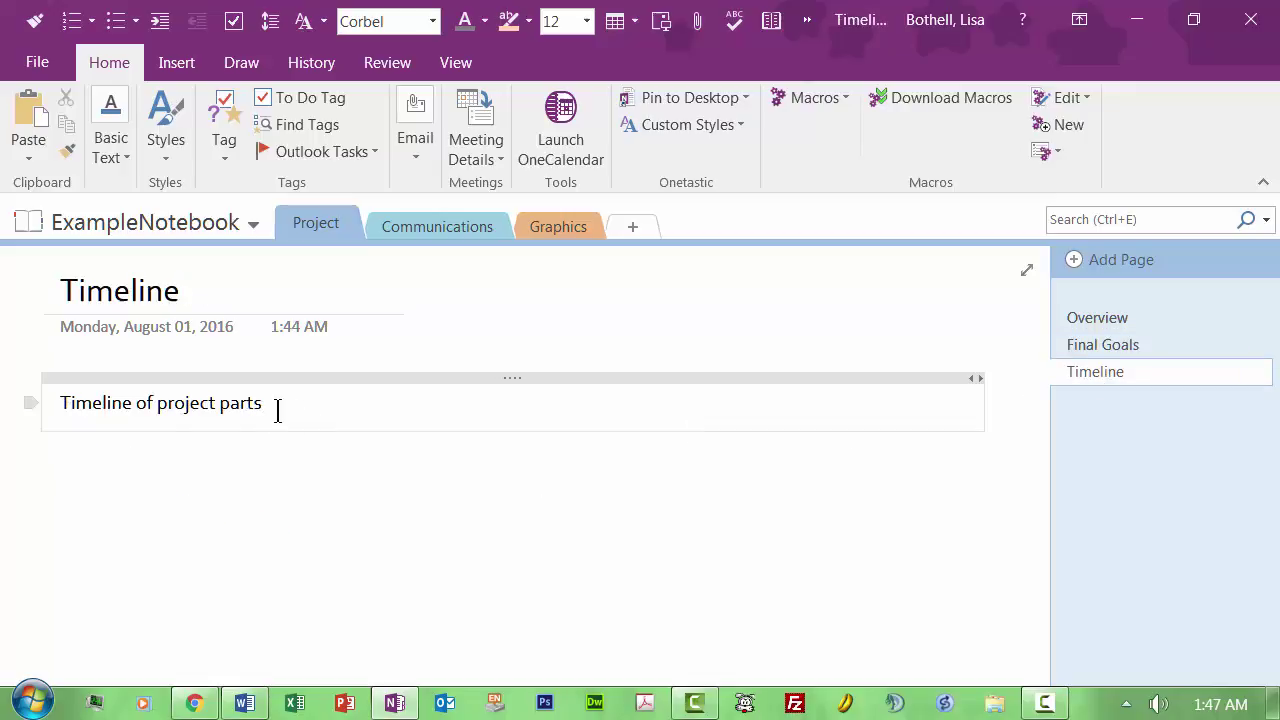
key(Return)
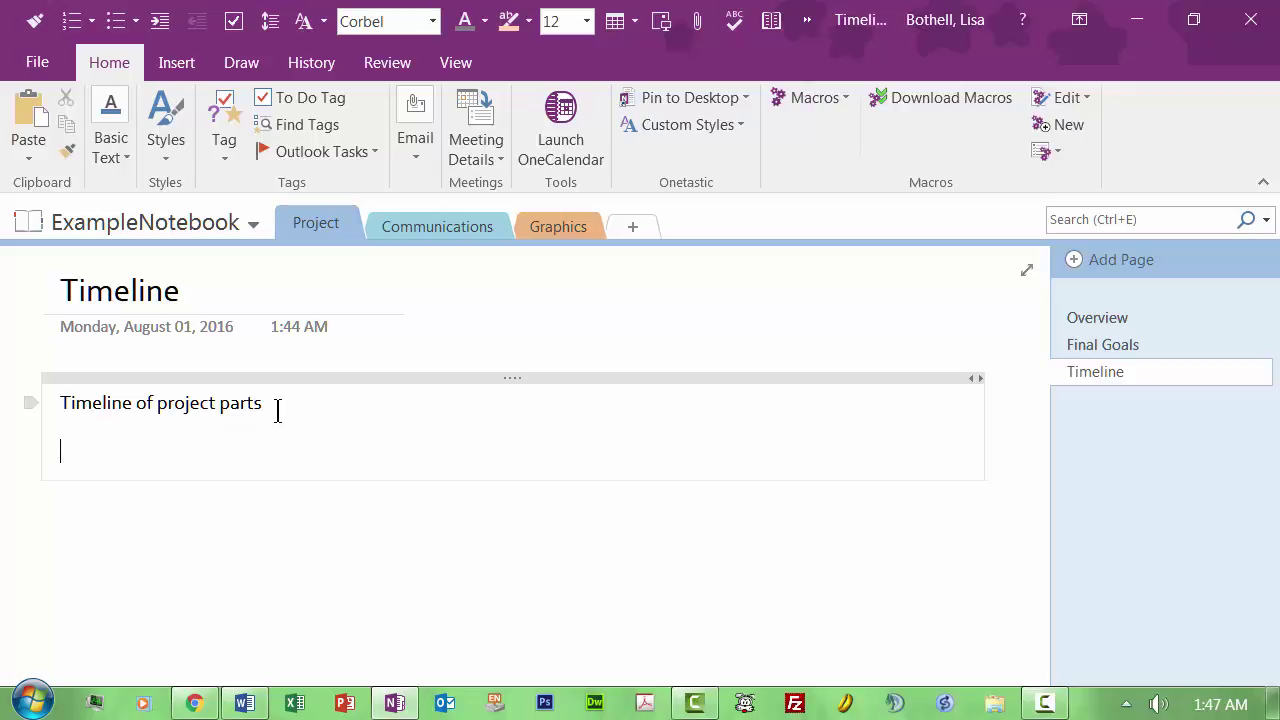
key(Return)
text(Time)
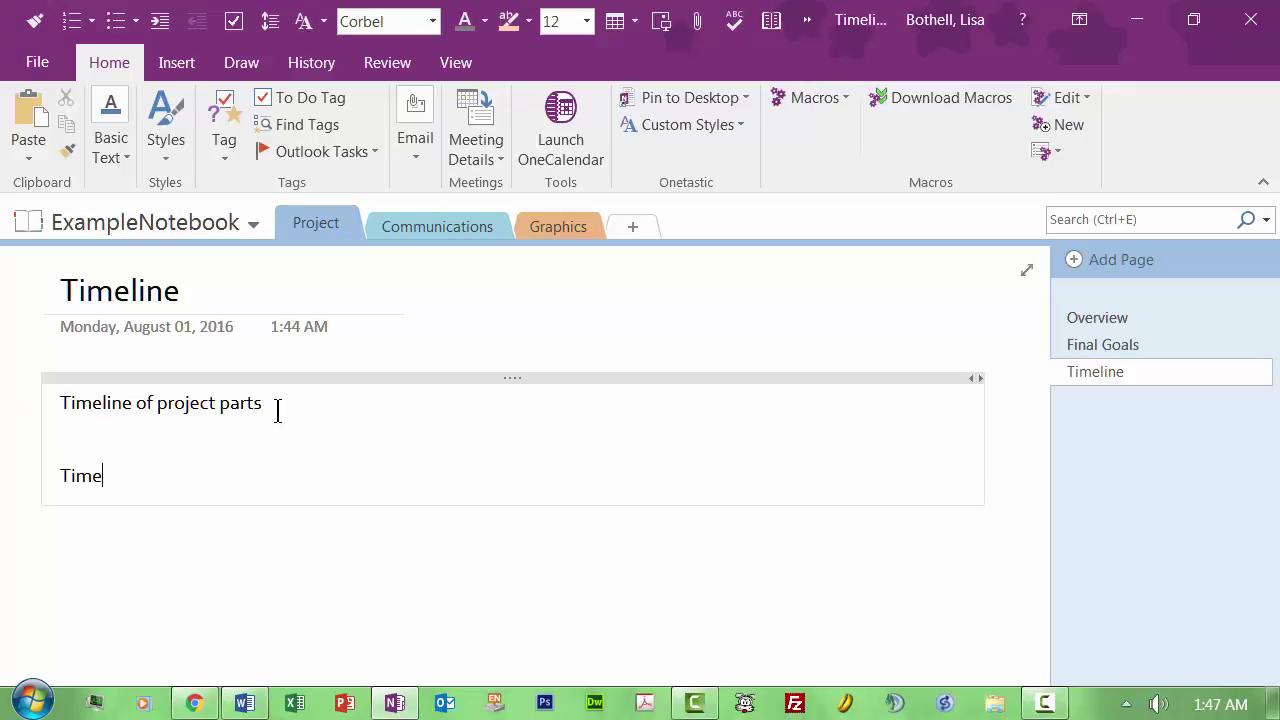
text(line of itinierary)
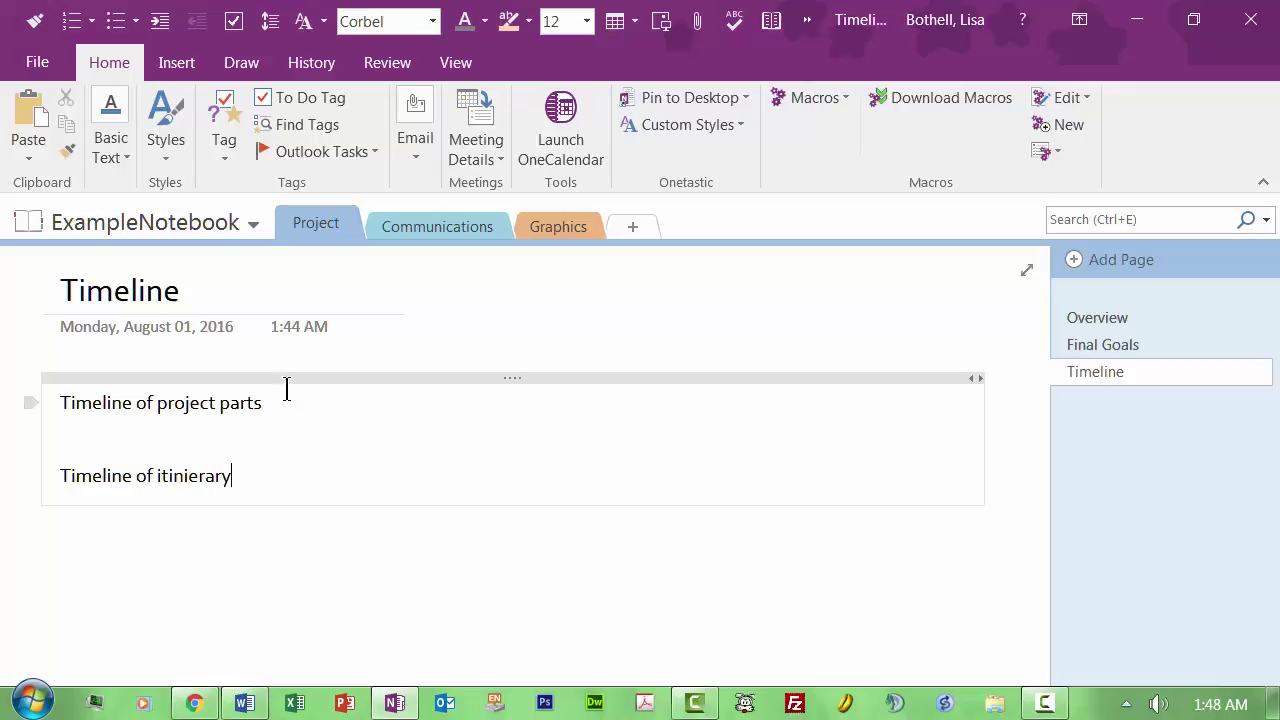
drag(272, 403, 47, 402)
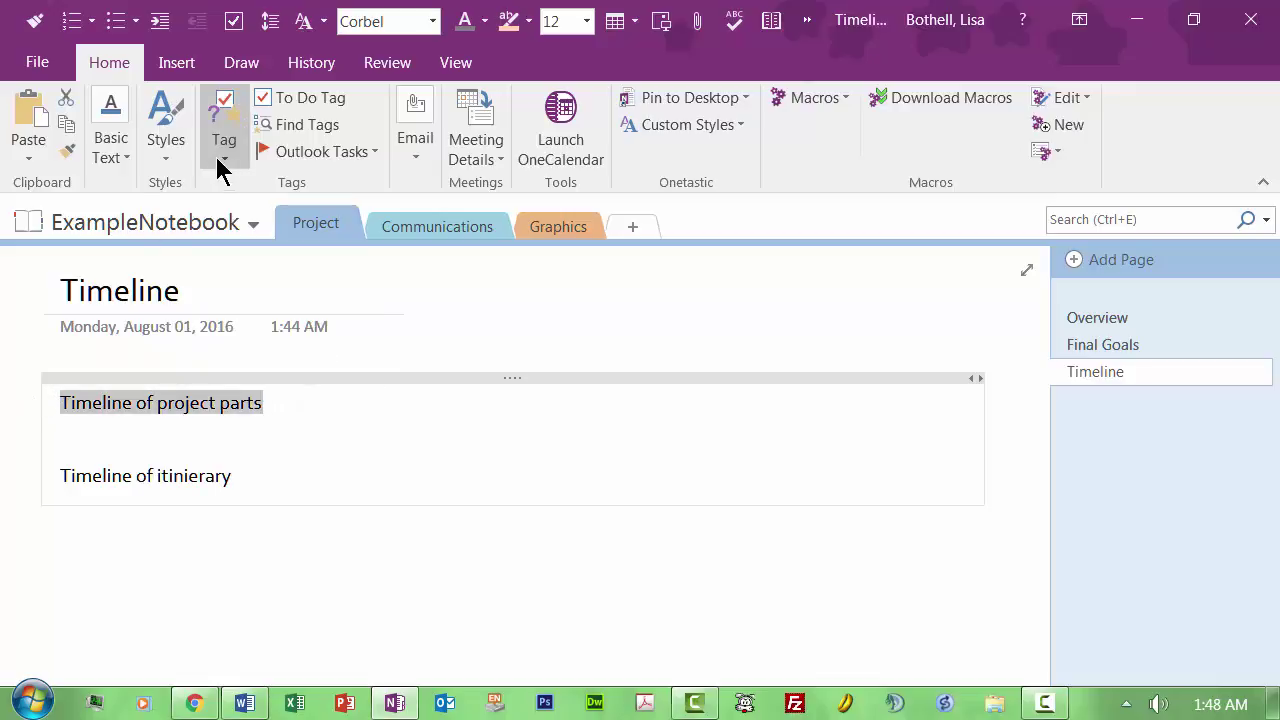
click(165, 160)
click(183, 195)
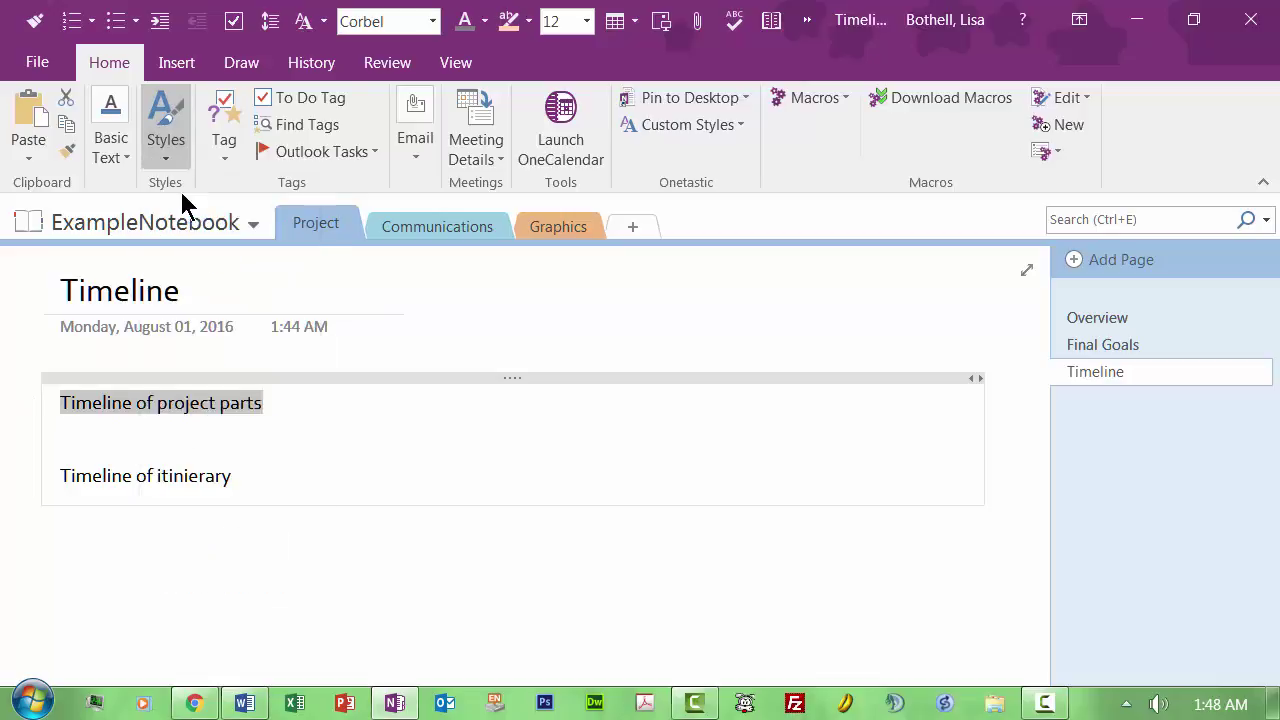
drag(232, 483, 57, 483)
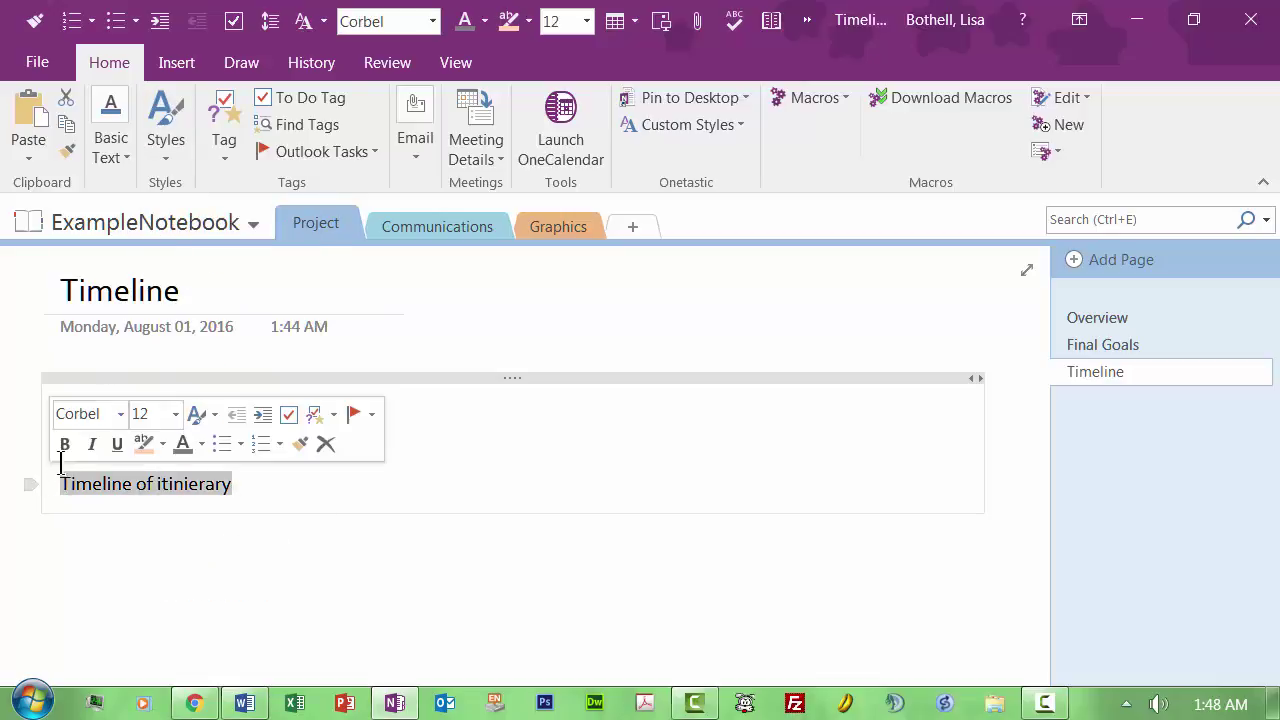
click(167, 160)
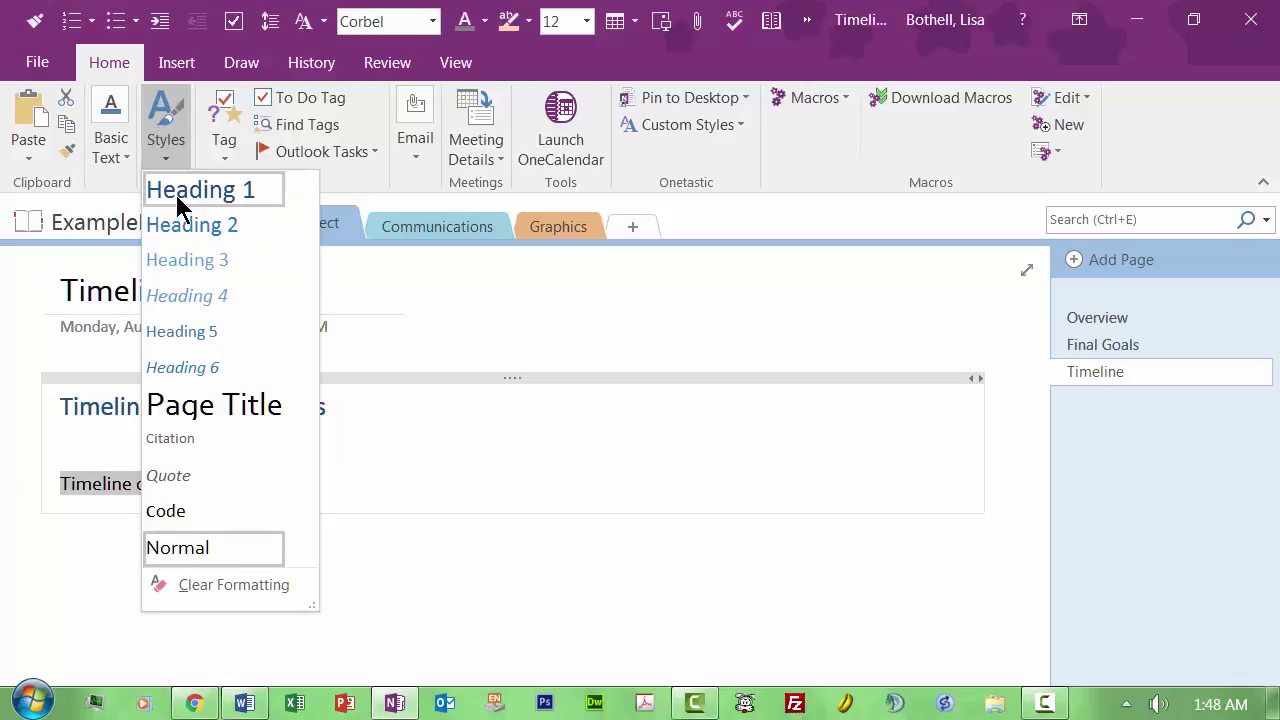
click(178, 198)
- List Choose a country, Choose 4 cities, Choose an airline, Get Student sign-ups and permissions under the first heading
click(114, 441)
key(Return)
key(Return)
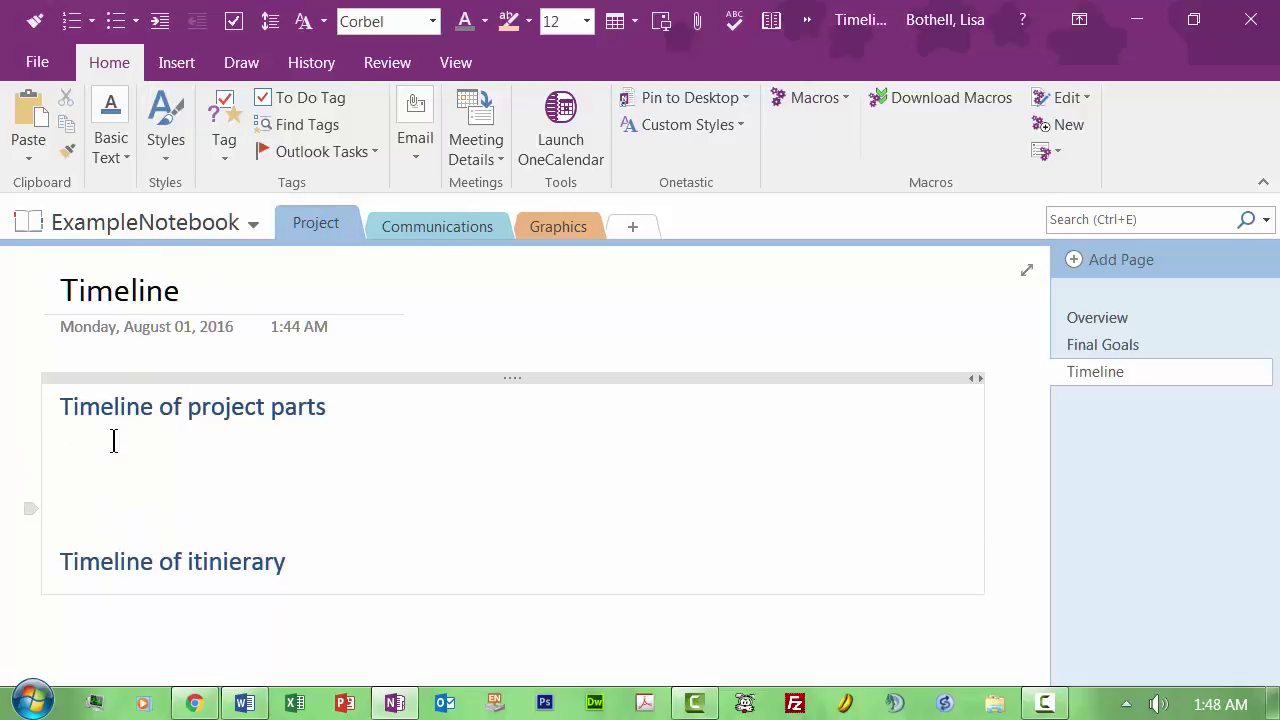
text(Choose a country)
key(Return)
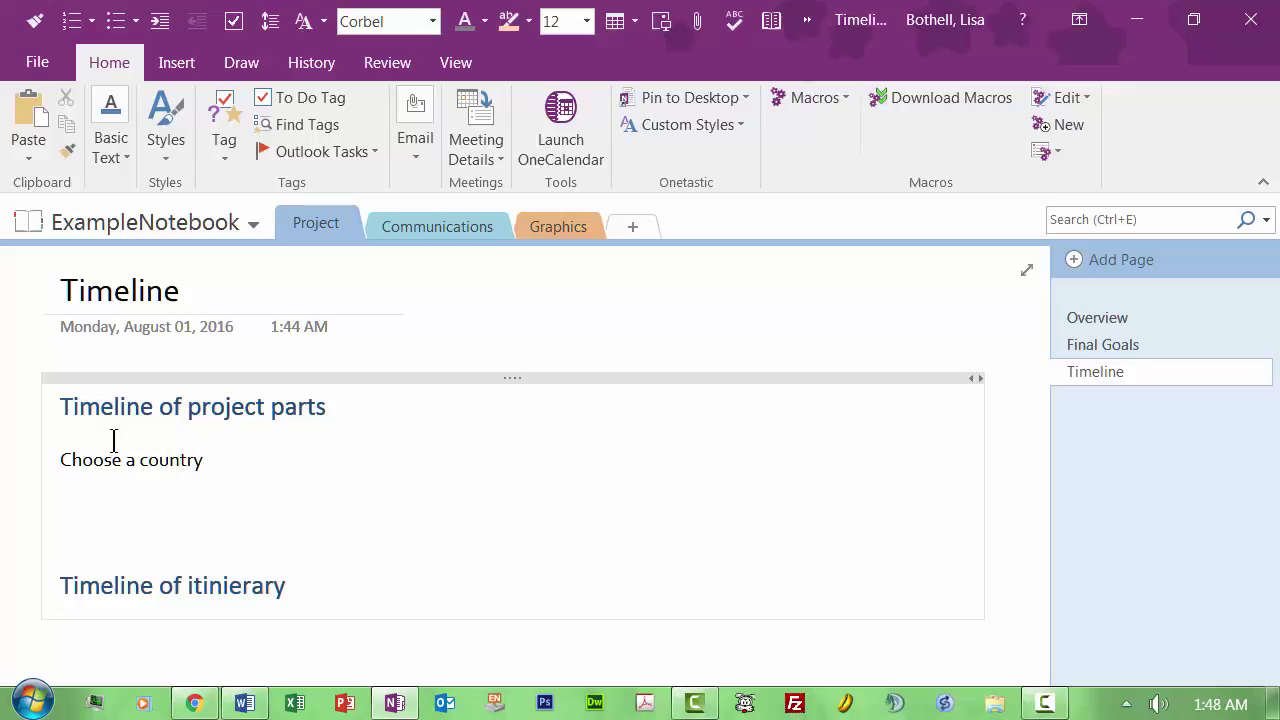
text(Choose 4 cities)
key(Return)
text(Choose )
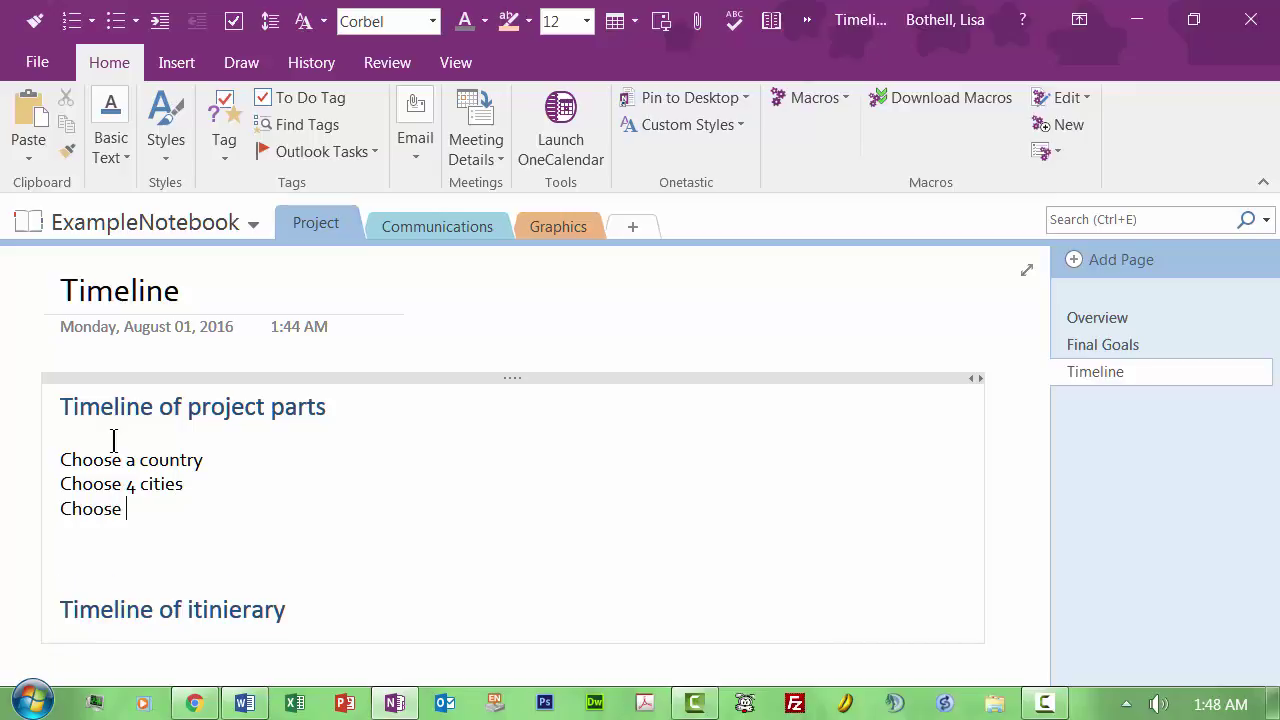
text(an airline)
key(Return)
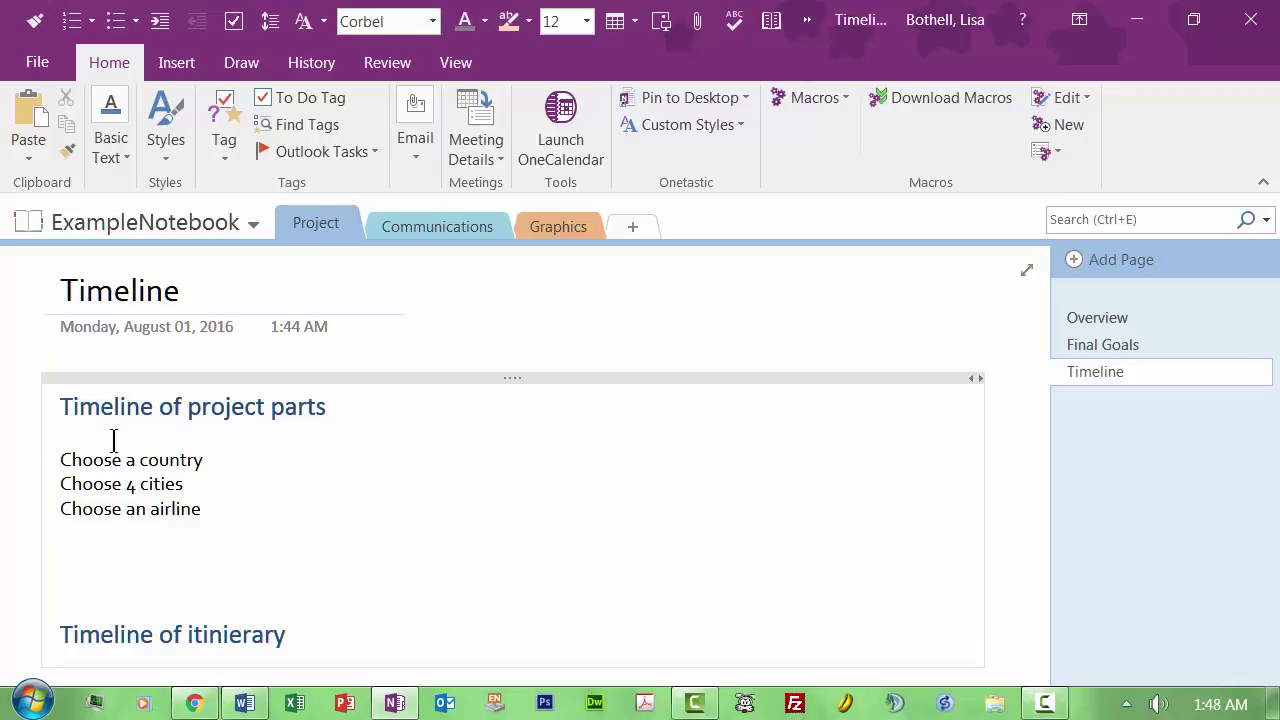
text(Get Student sign)
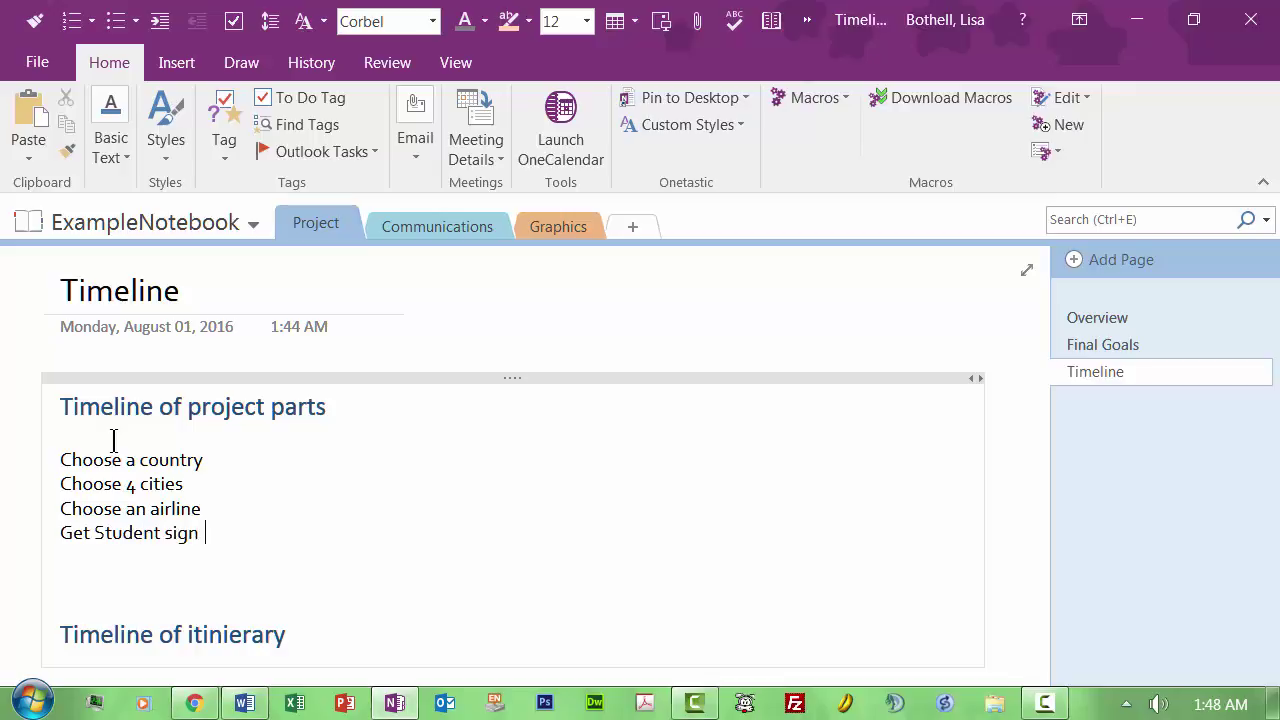
text(-ups and perm)
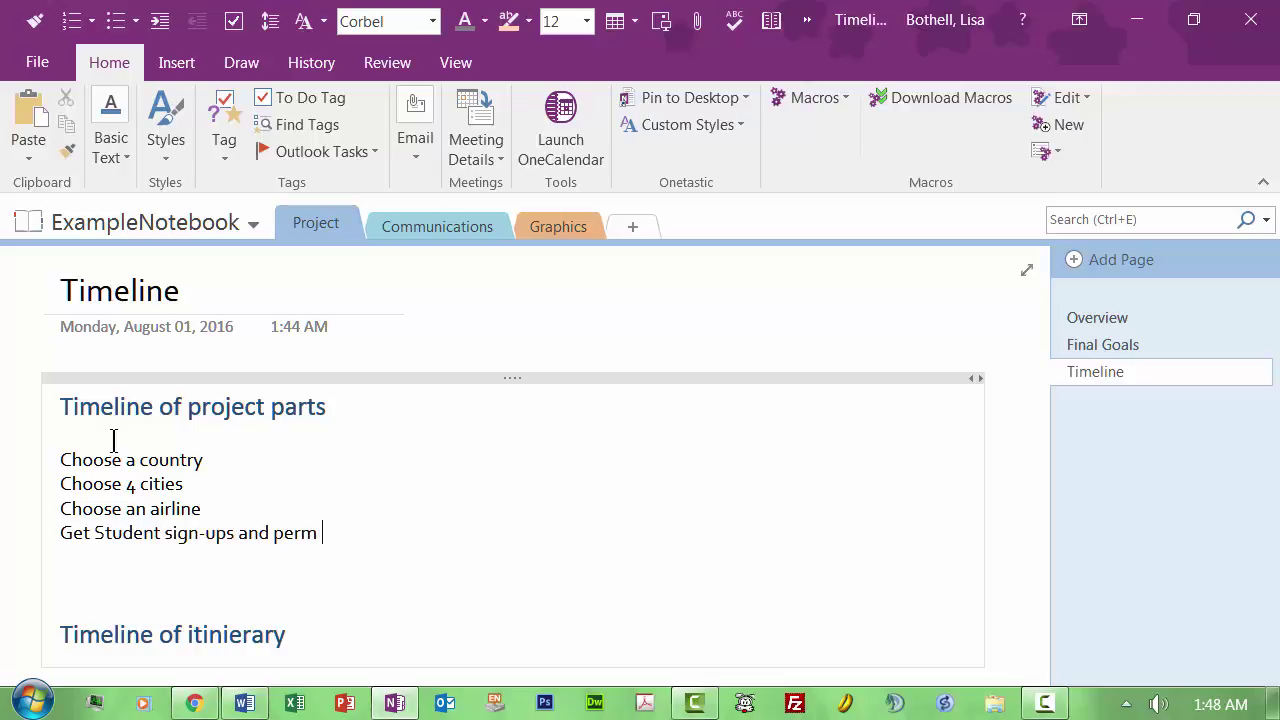
text(issions)
- List Start date, First through Fourth City, and Return Home under 'Timeline of itinierary'
key(Return)
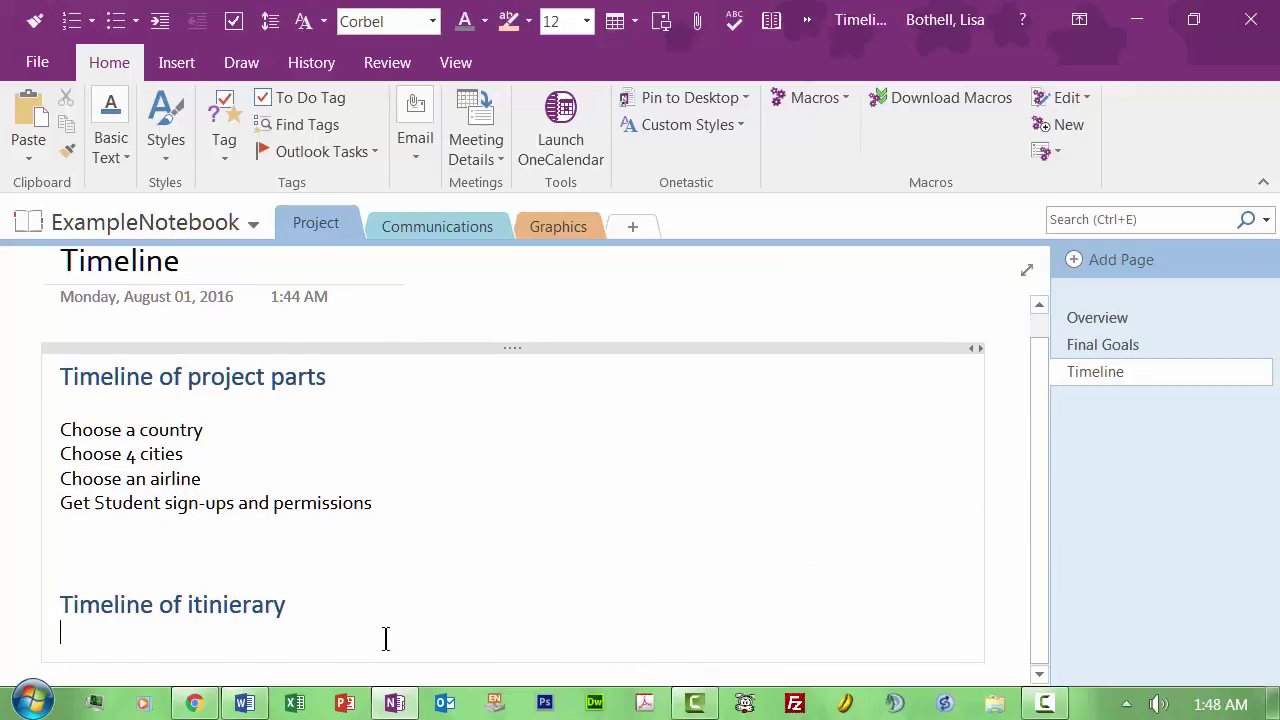
text(Start day)
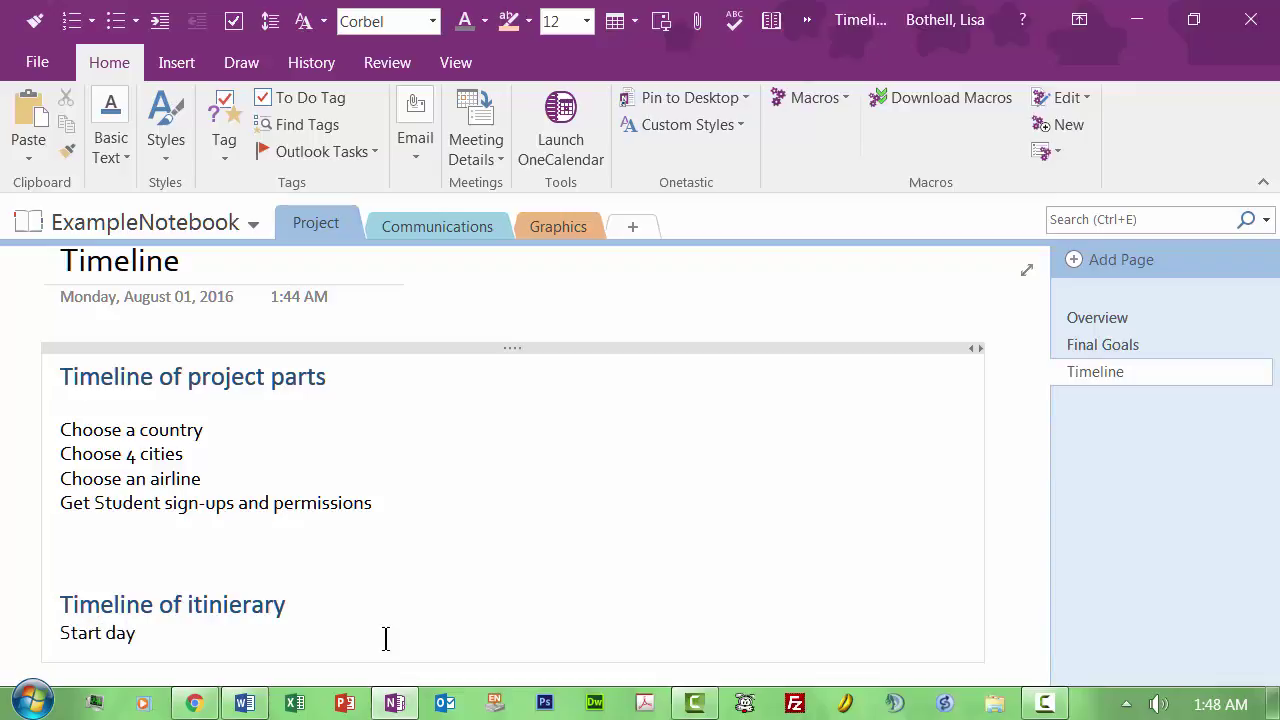
text(te)
key(Return)
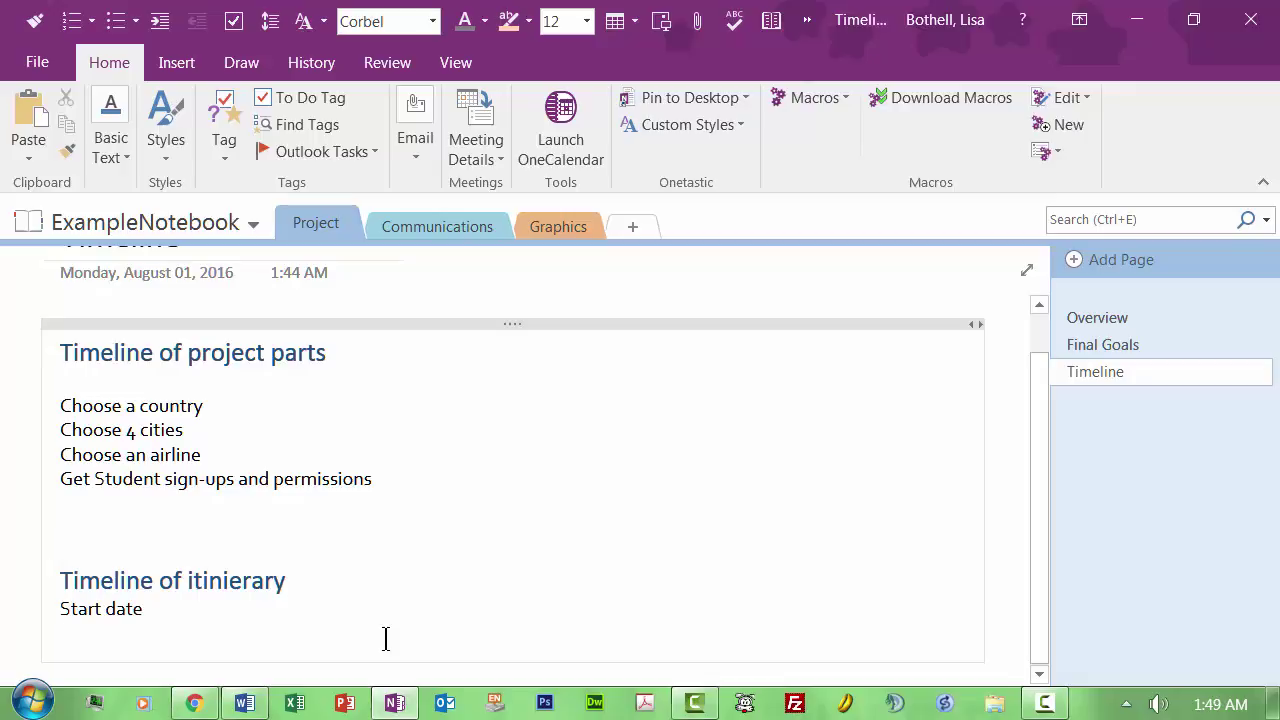
text(First City)
key(Return)
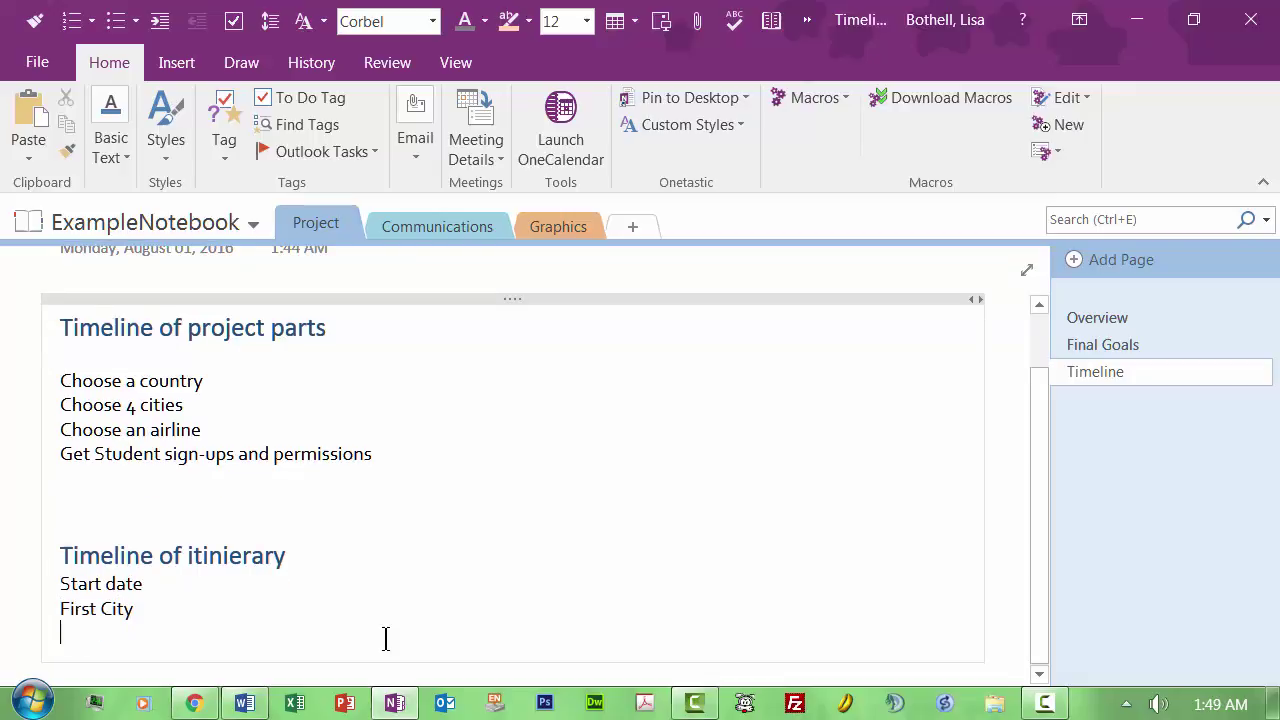
text(Second City)
key(Return)
text(Third)
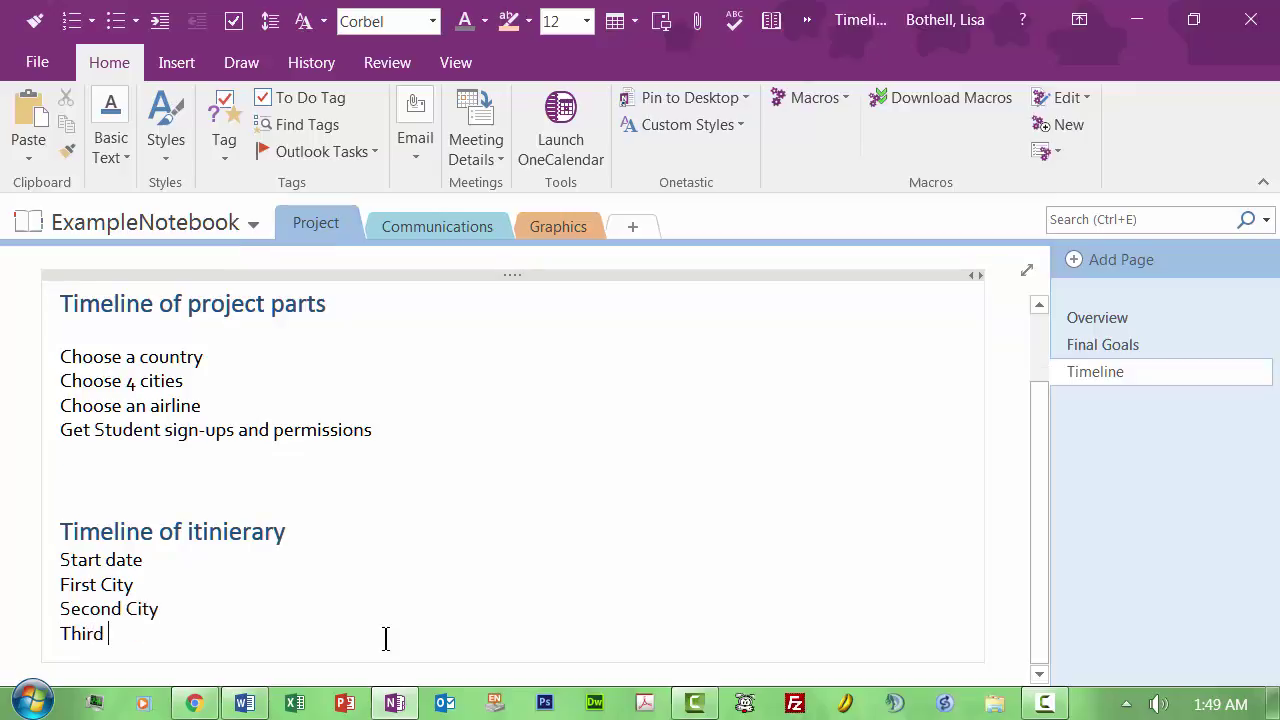
text( City)
key(Return)
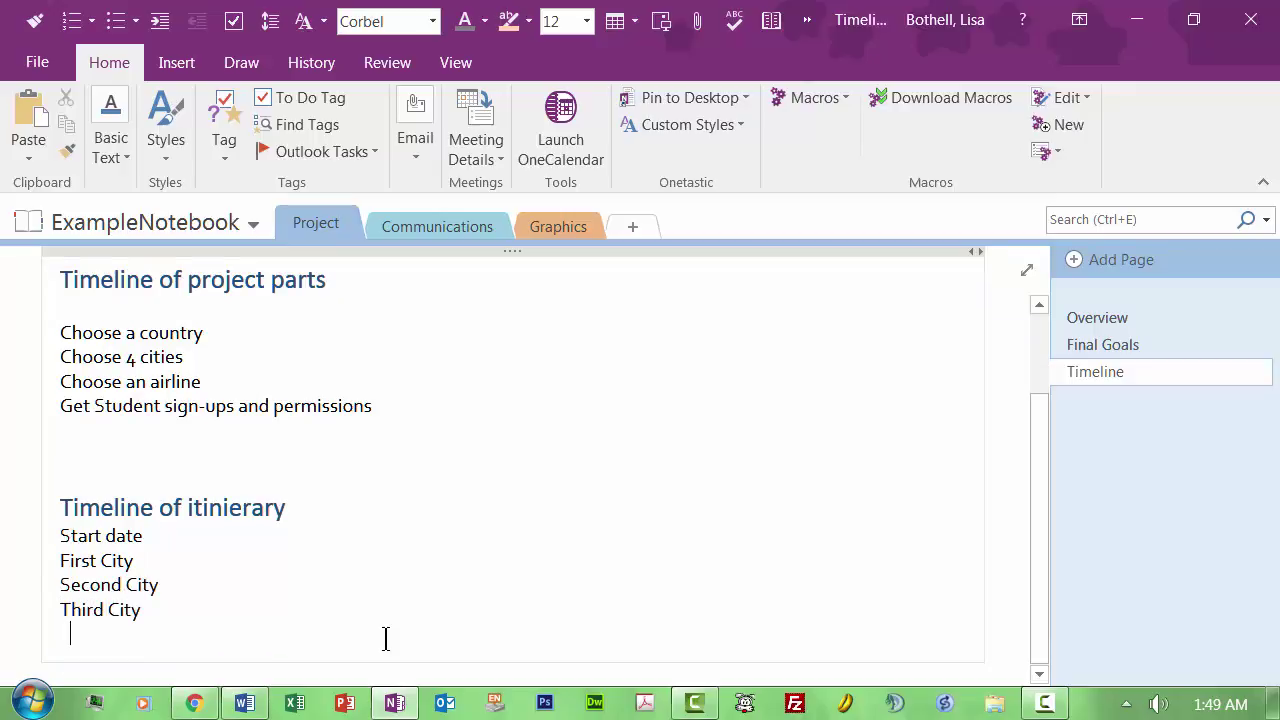
text(Fourth V)
key(BackSpace)
text(City)
key(Return)
text(Return Home)
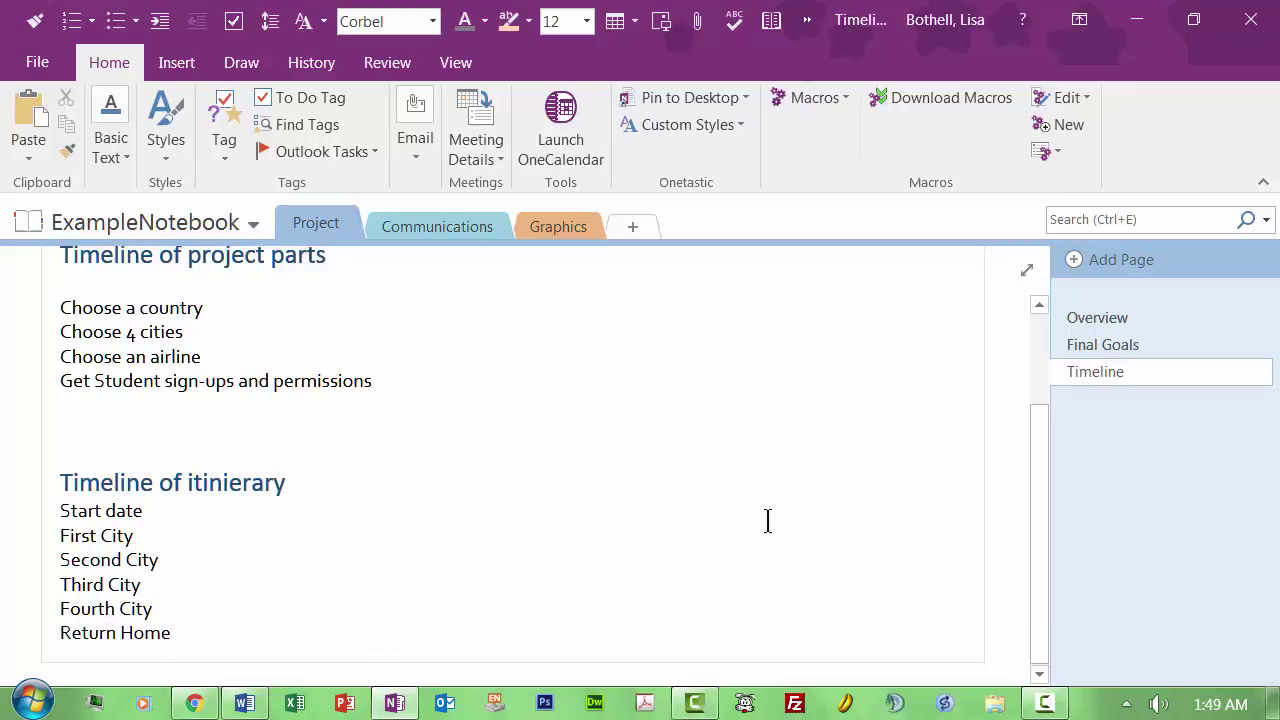
- On the Emails page, write a note greeting the colleague and saying 'I need some information from you. . .', then widen it
click(440, 228)
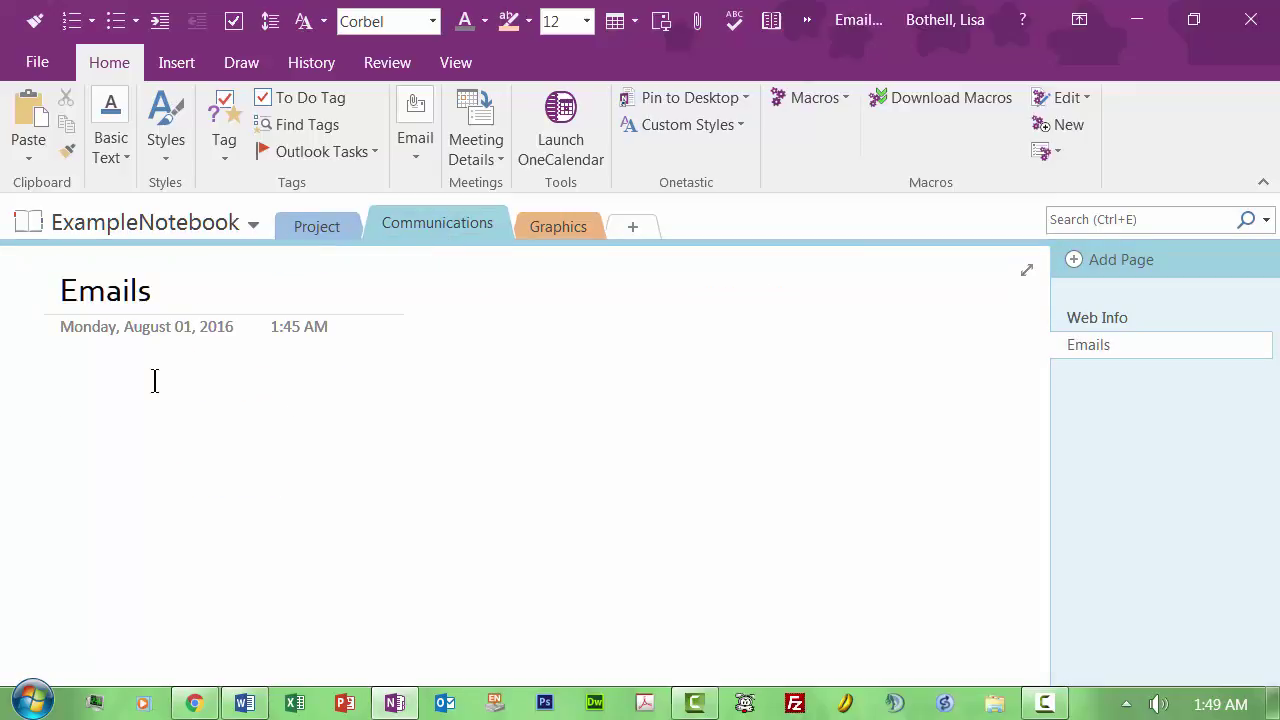
text(Hi)
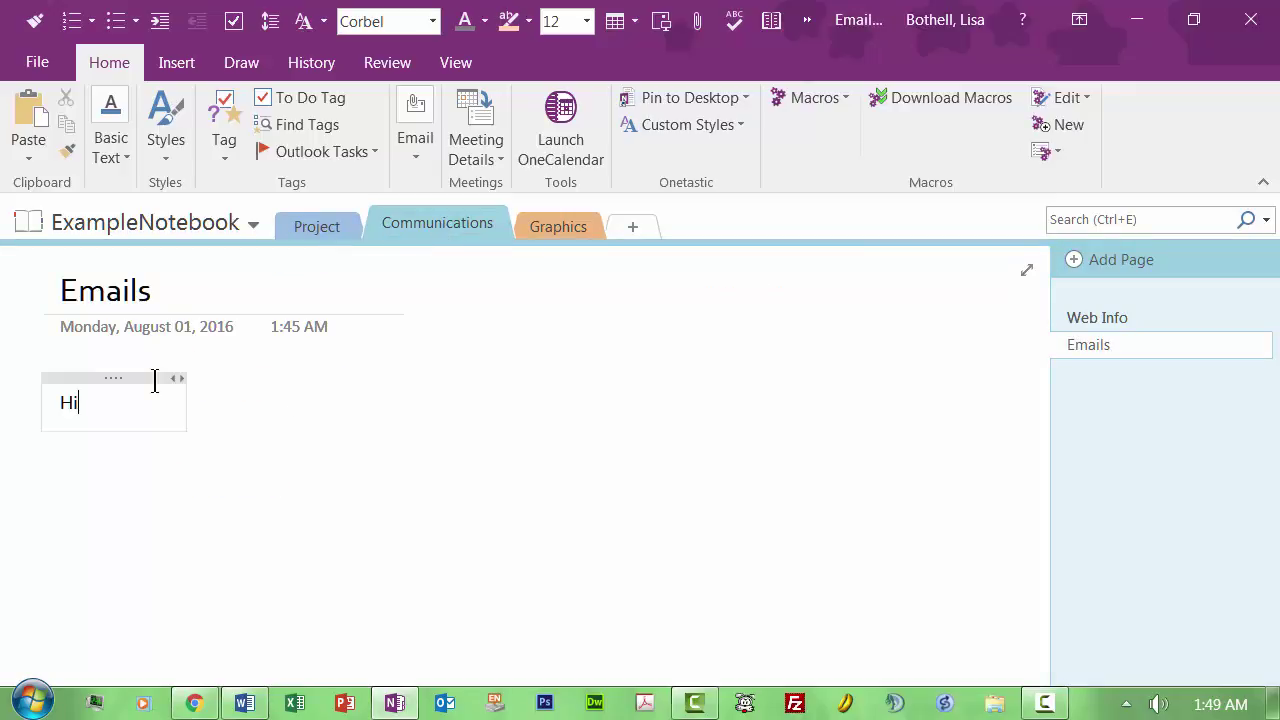
text(, Gail, I need some in)
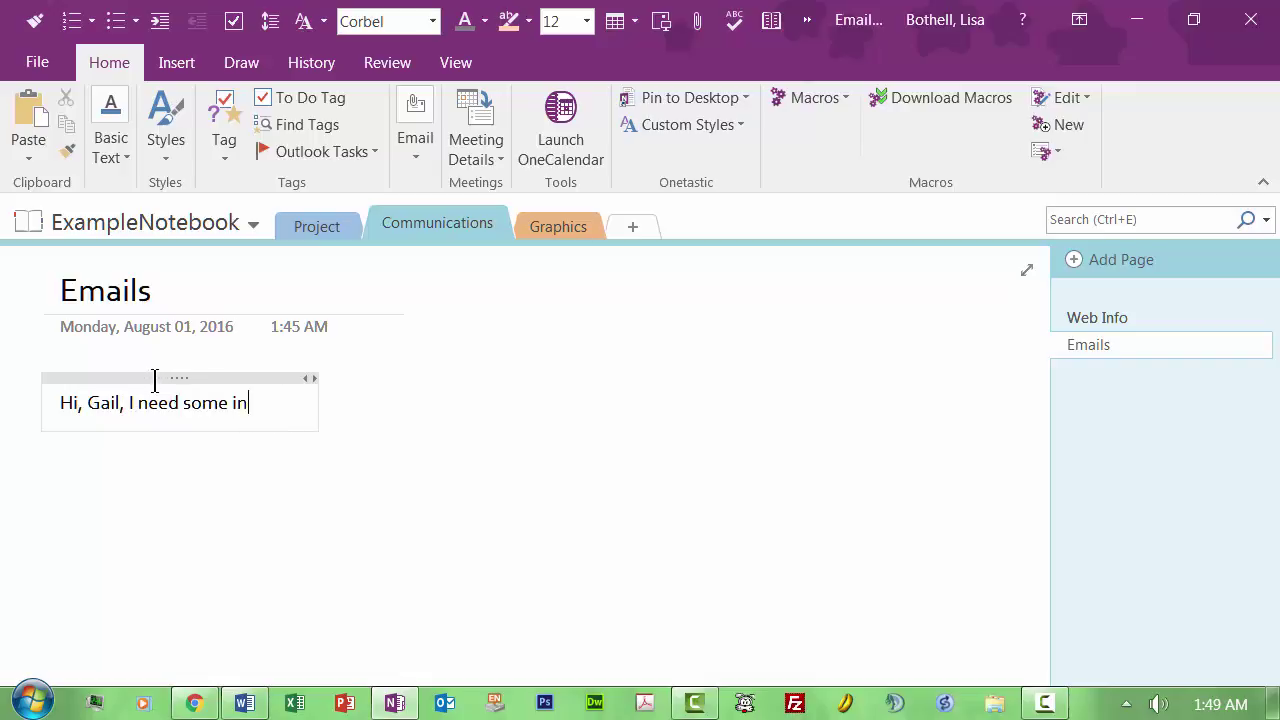
text(formatyio n)
key(BackSpace)
key(BackSpace)
key(BackSpace)
key(BackSpace)
key(BackSpace)
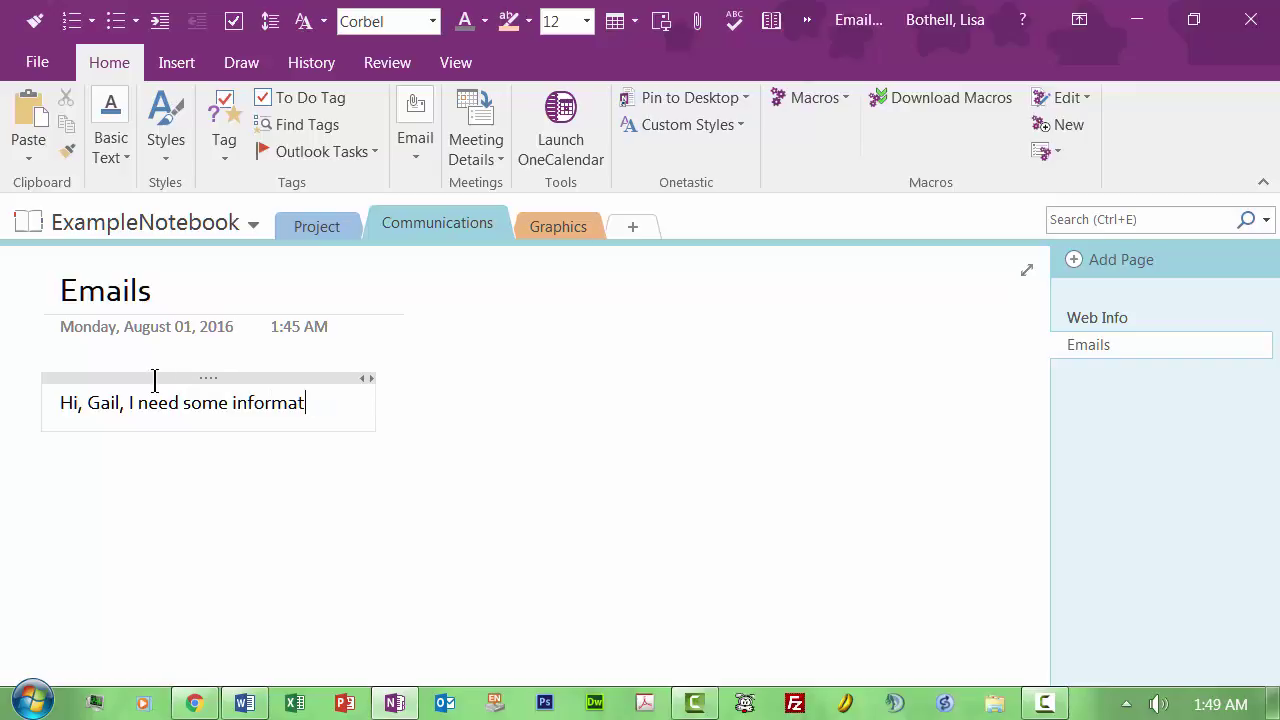
text(ion from y)
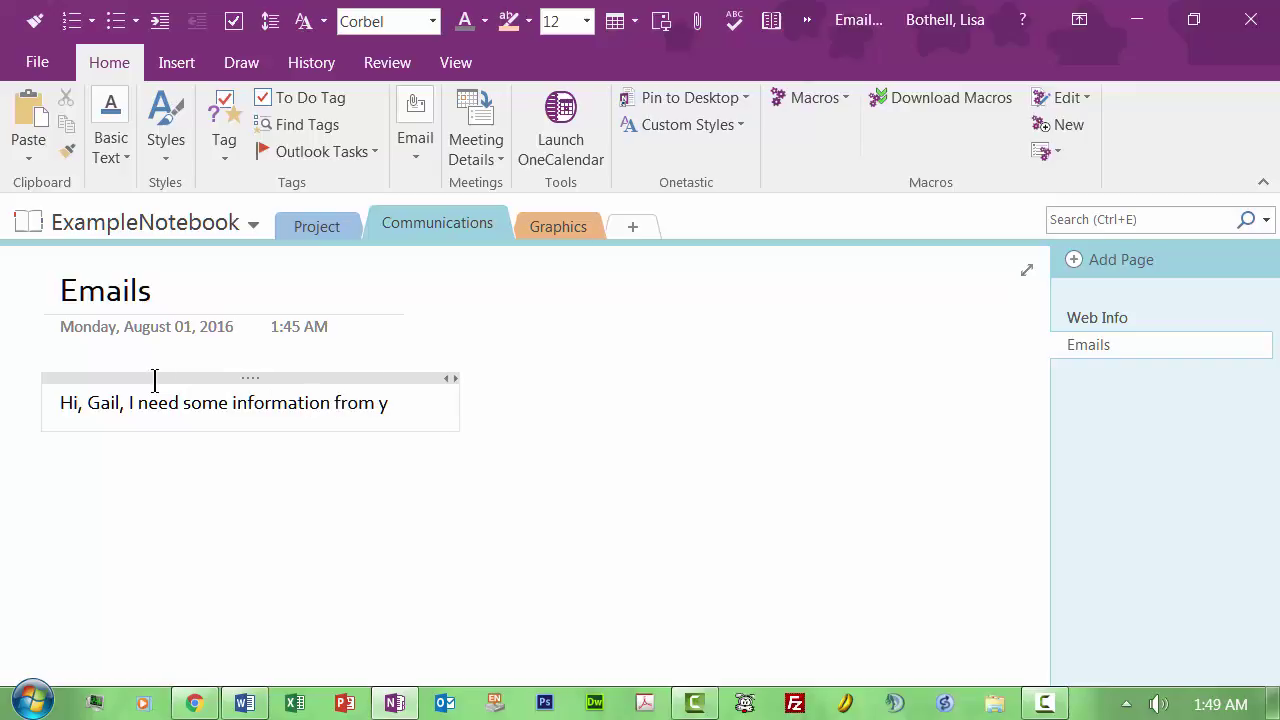
text(ou. . .)
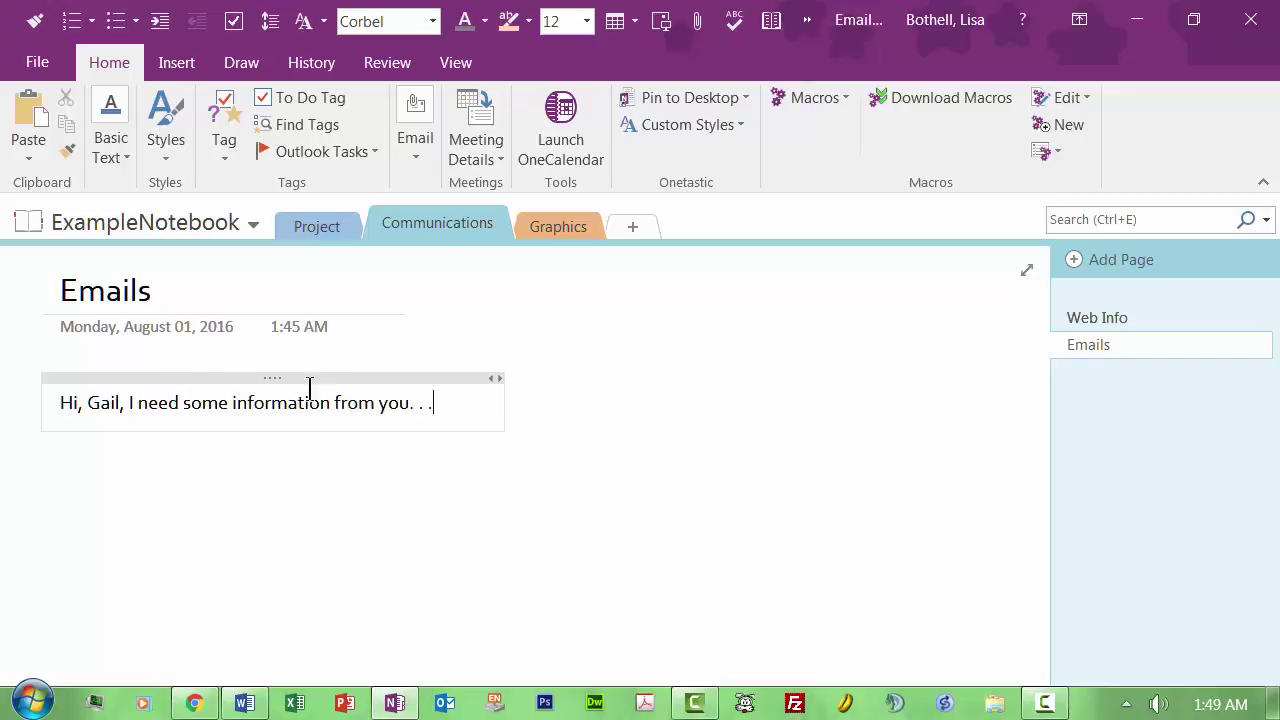
drag(502, 397, 936, 380)
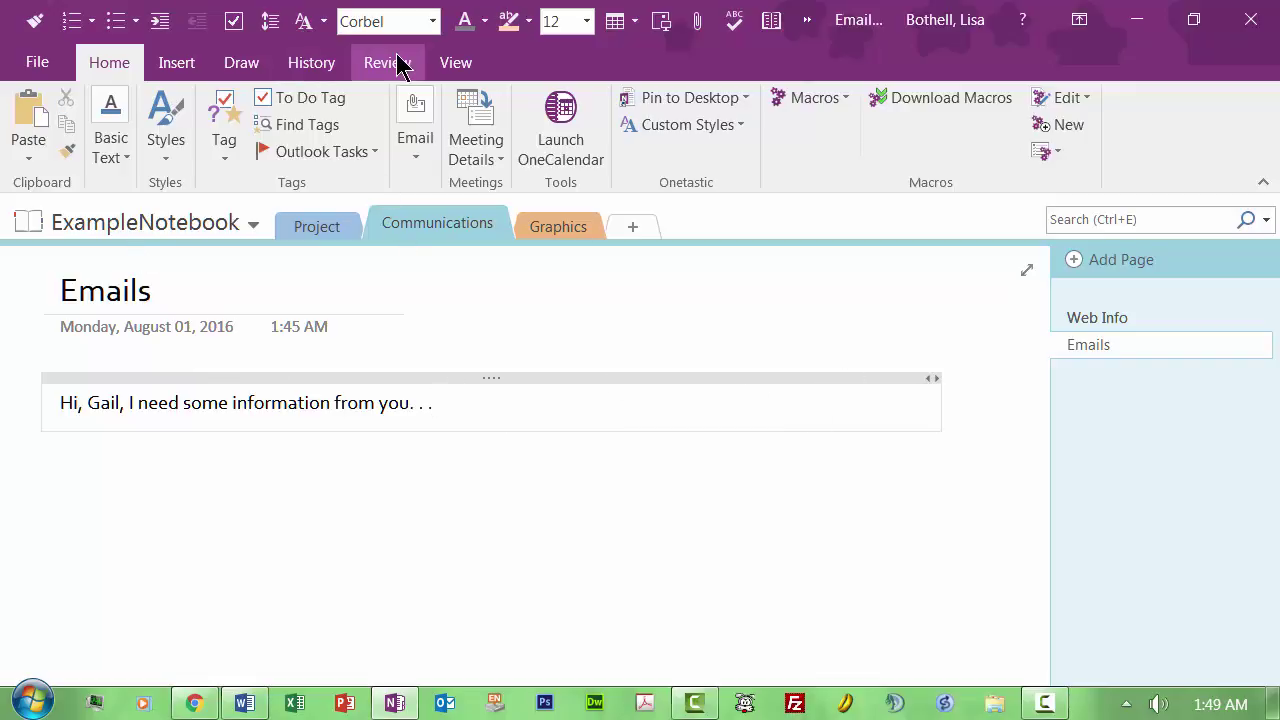
click(423, 150)
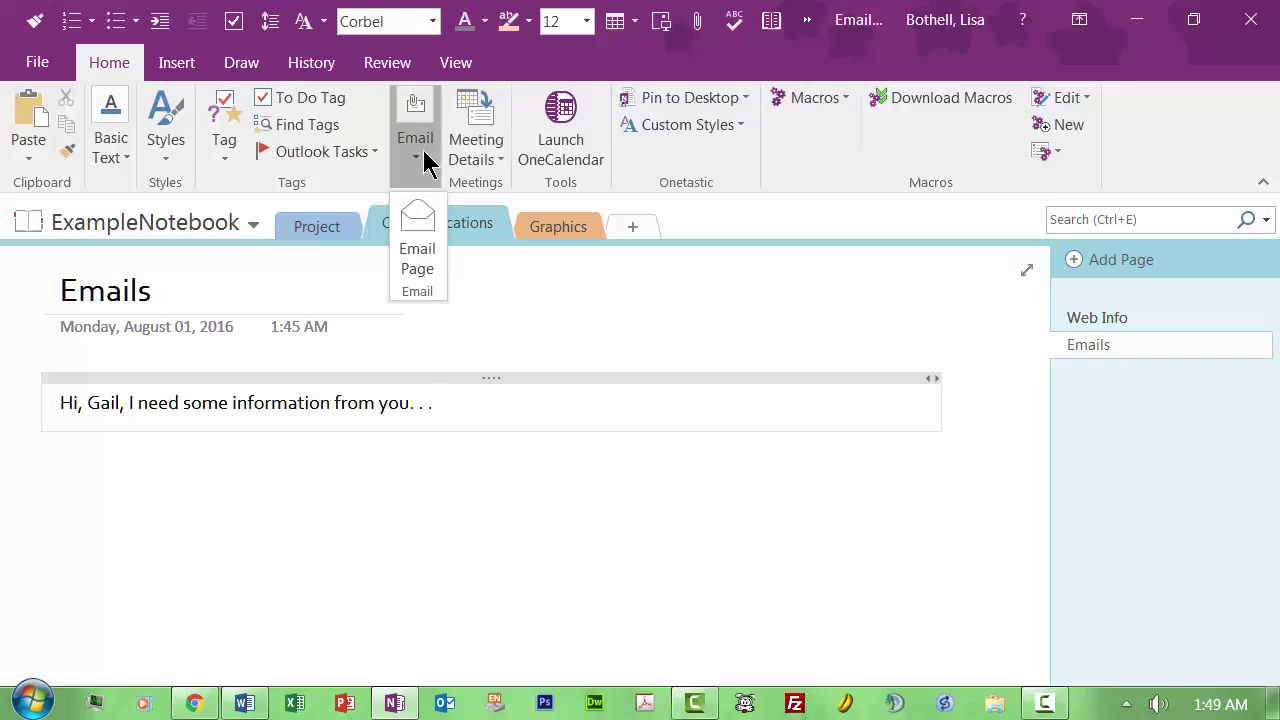
click(421, 264)
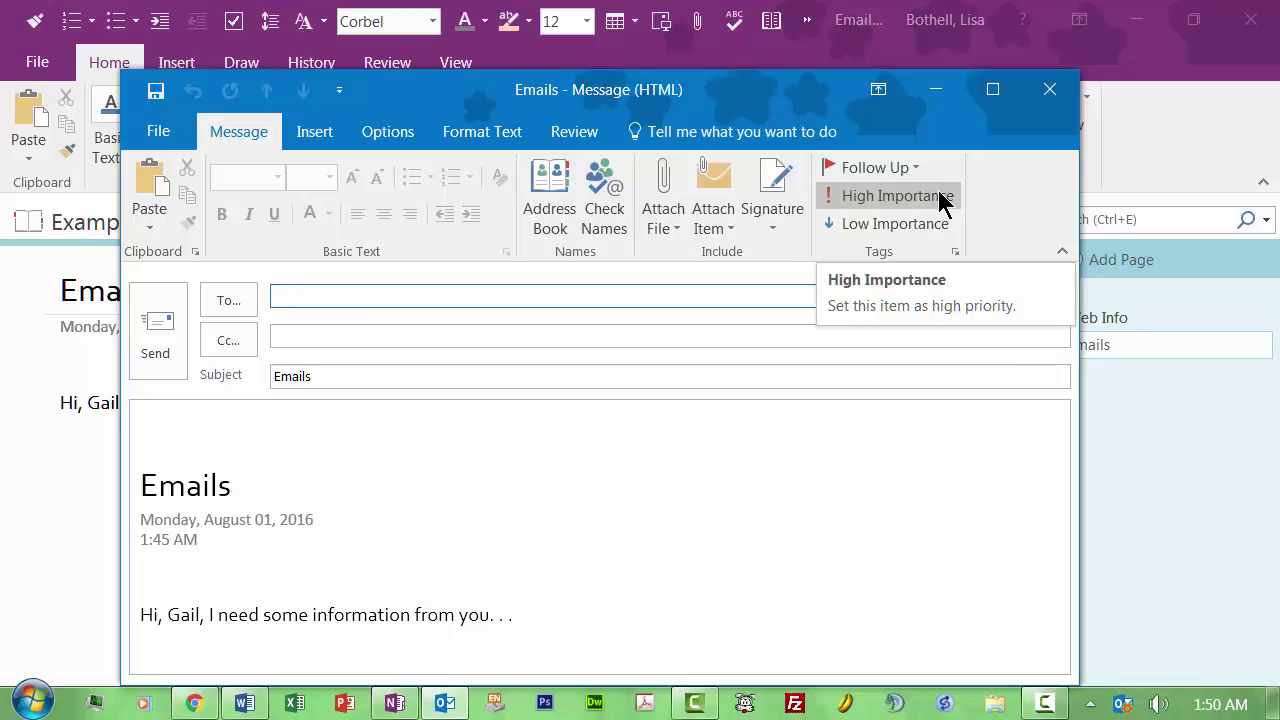
click(1054, 92)
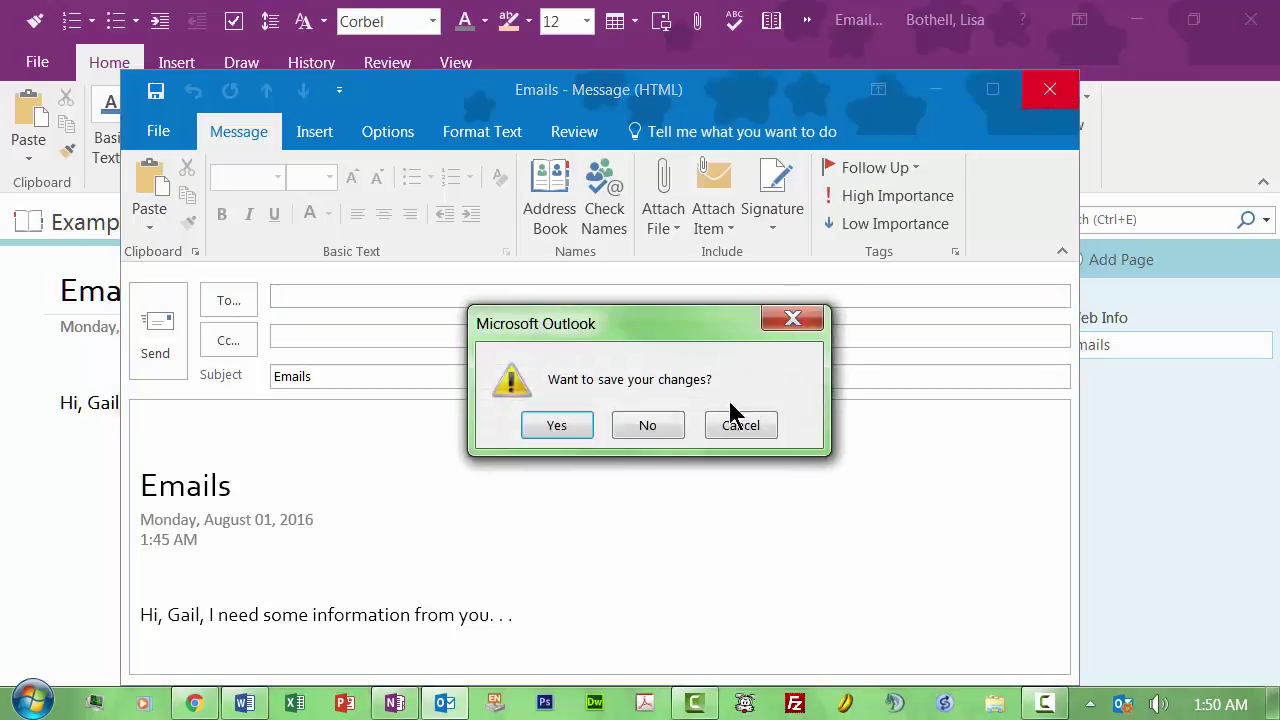
click(638, 440)
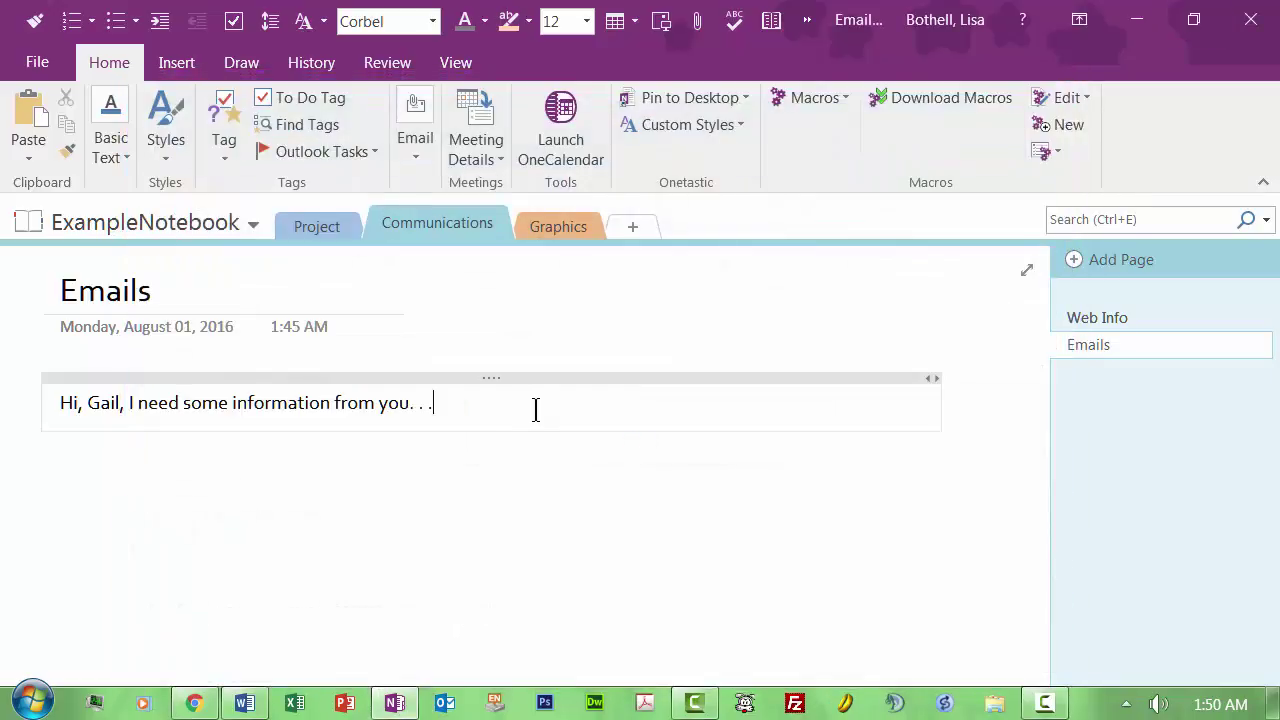
- Copy a Starbucks mocha photo from Google Images results, then return to the Illustrations page
click(547, 226)
key(alt+Tab)
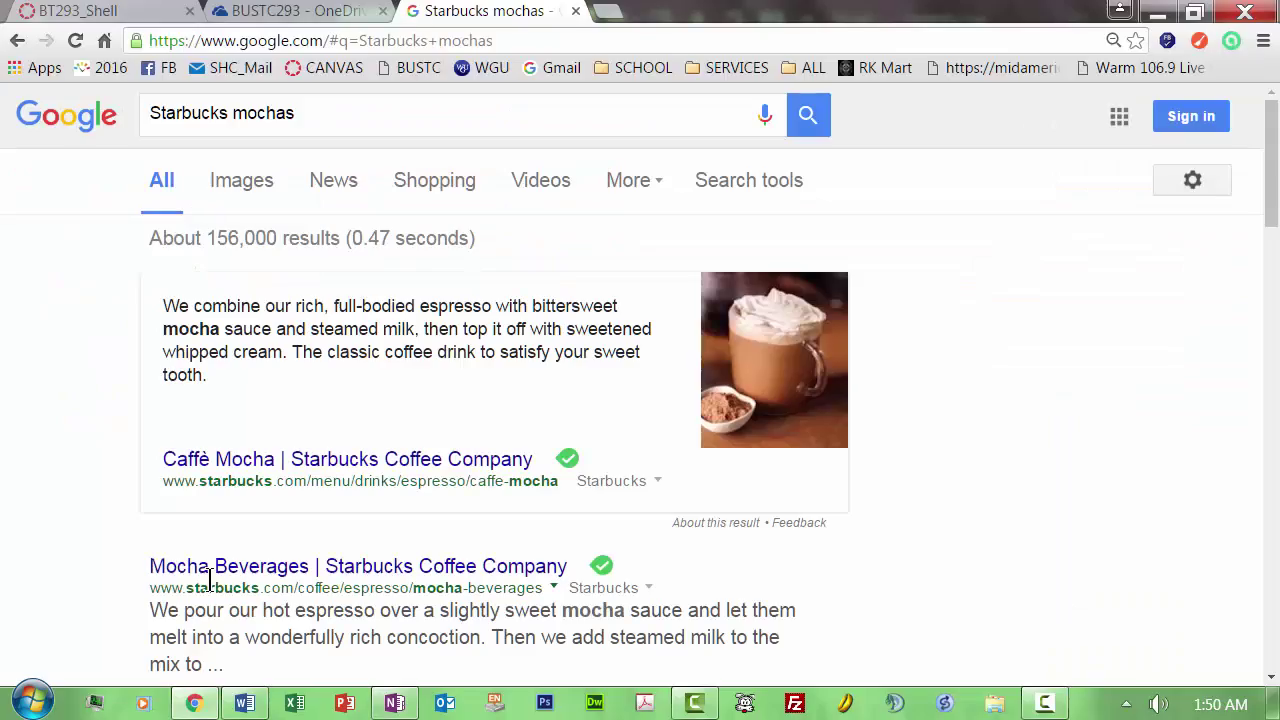
click(220, 189)
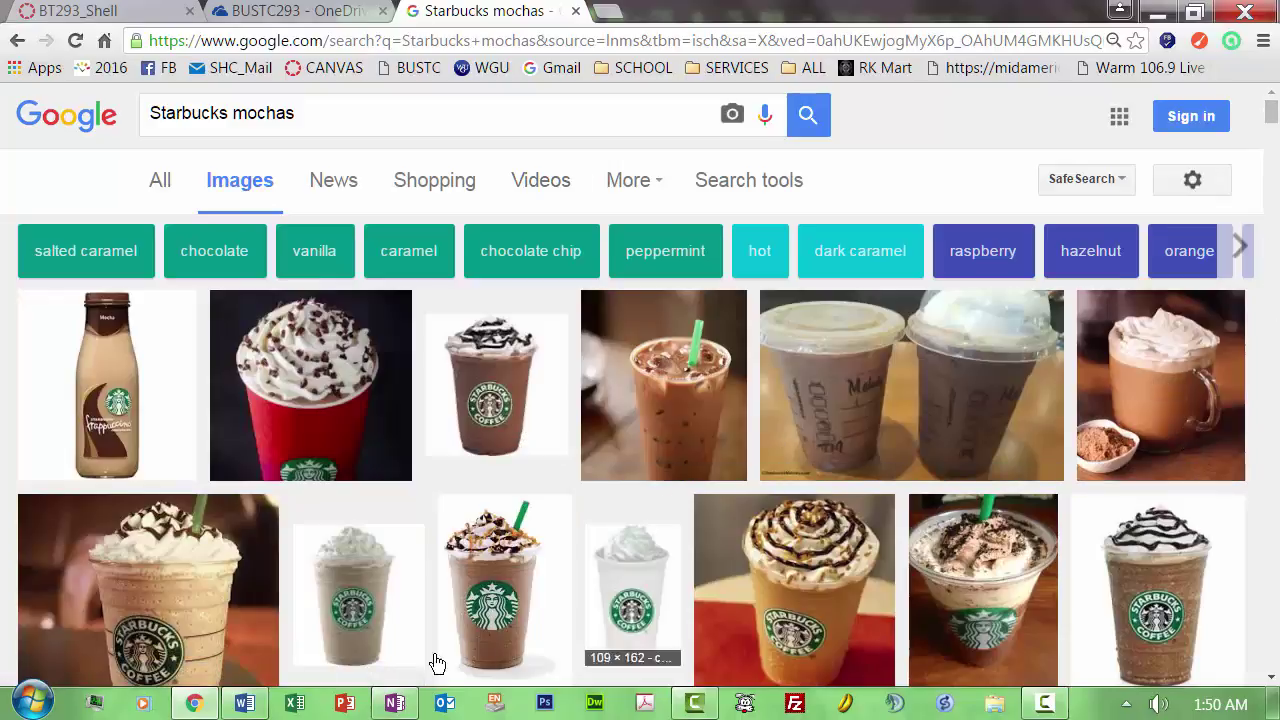
click(82, 650)
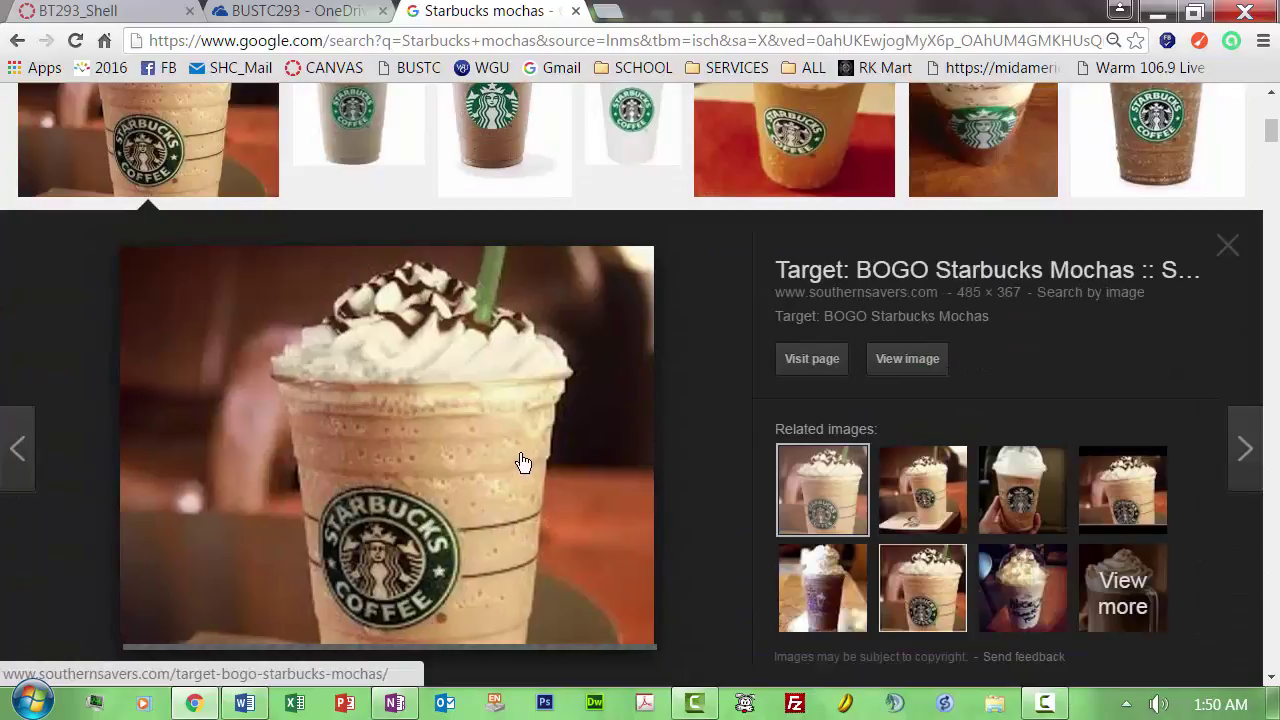
right_click(522, 455)
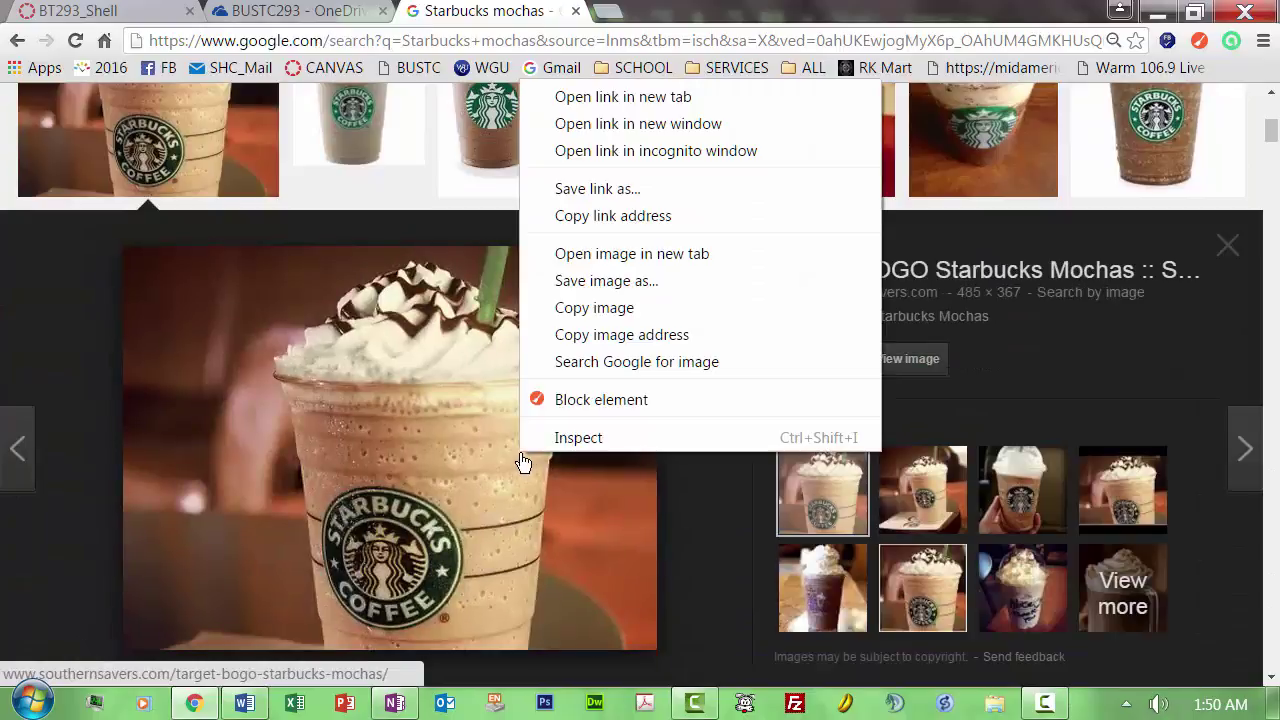
click(615, 312)
key(alt+Tab)
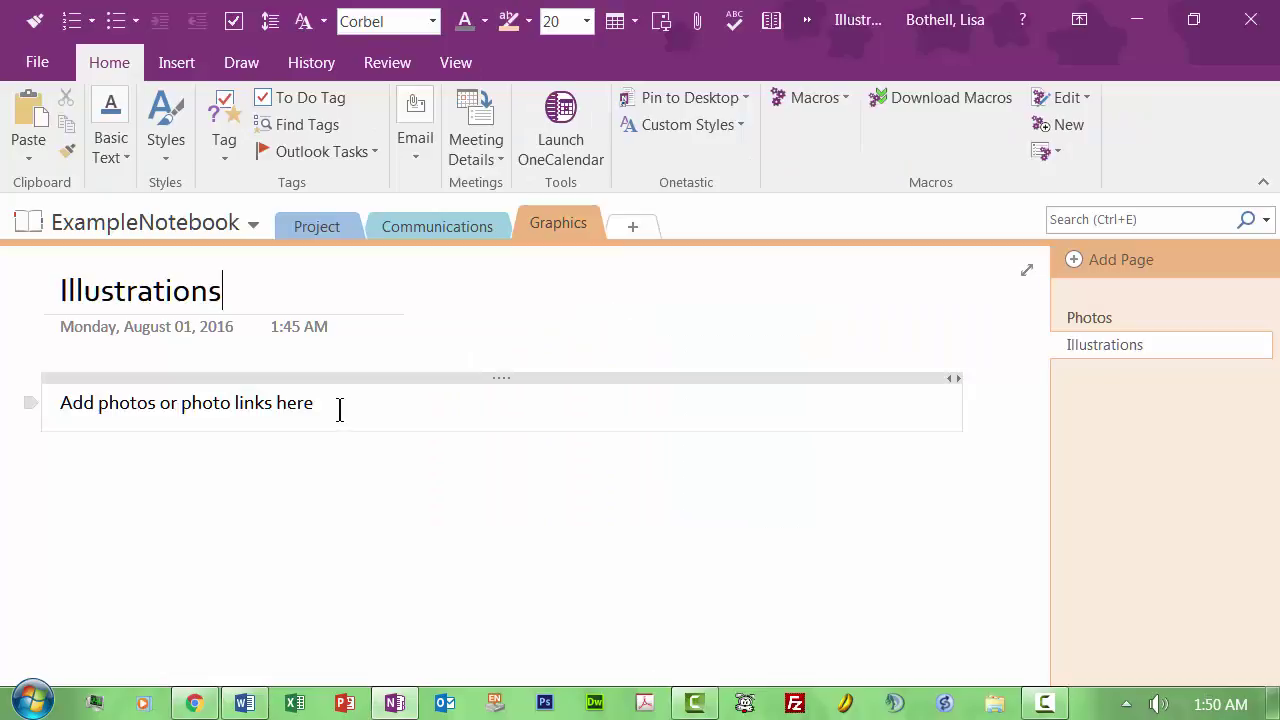
- Paste the copied Starbucks image below the photos prompt and shrink it to about half size
click(339, 409)
key(Return)
key(ctrl+v)
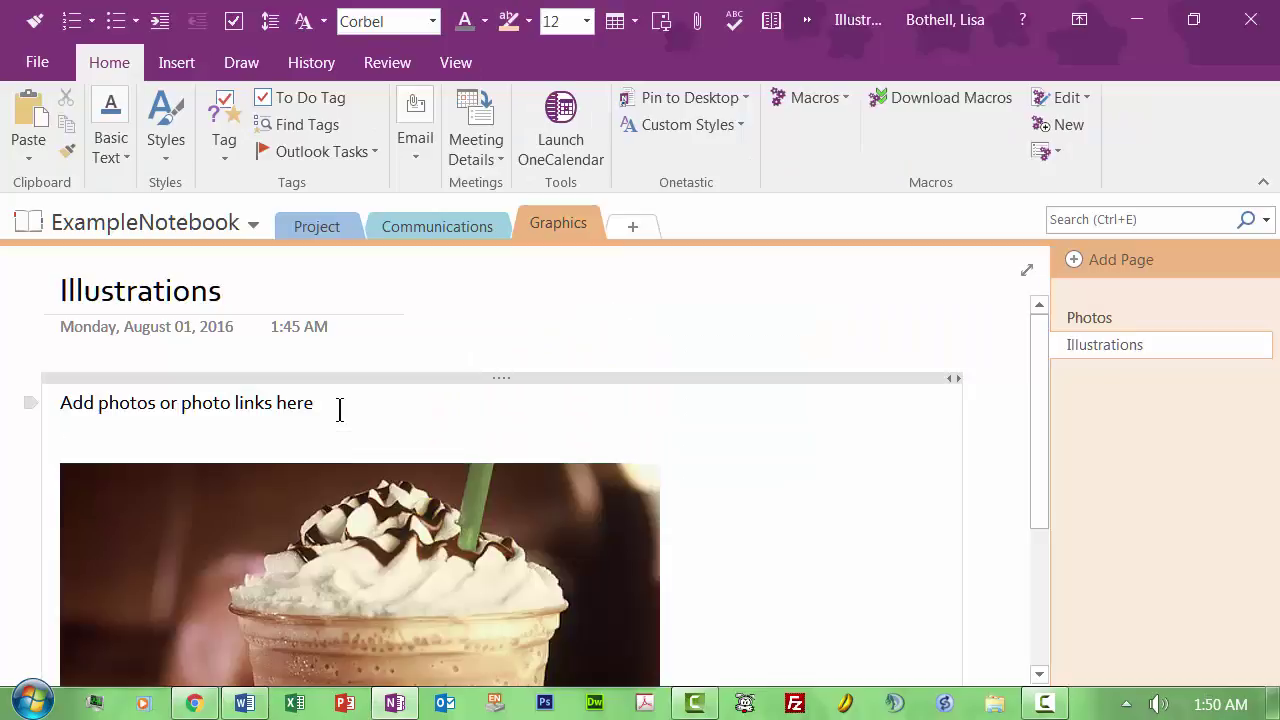
drag(1034, 423, 1034, 571)
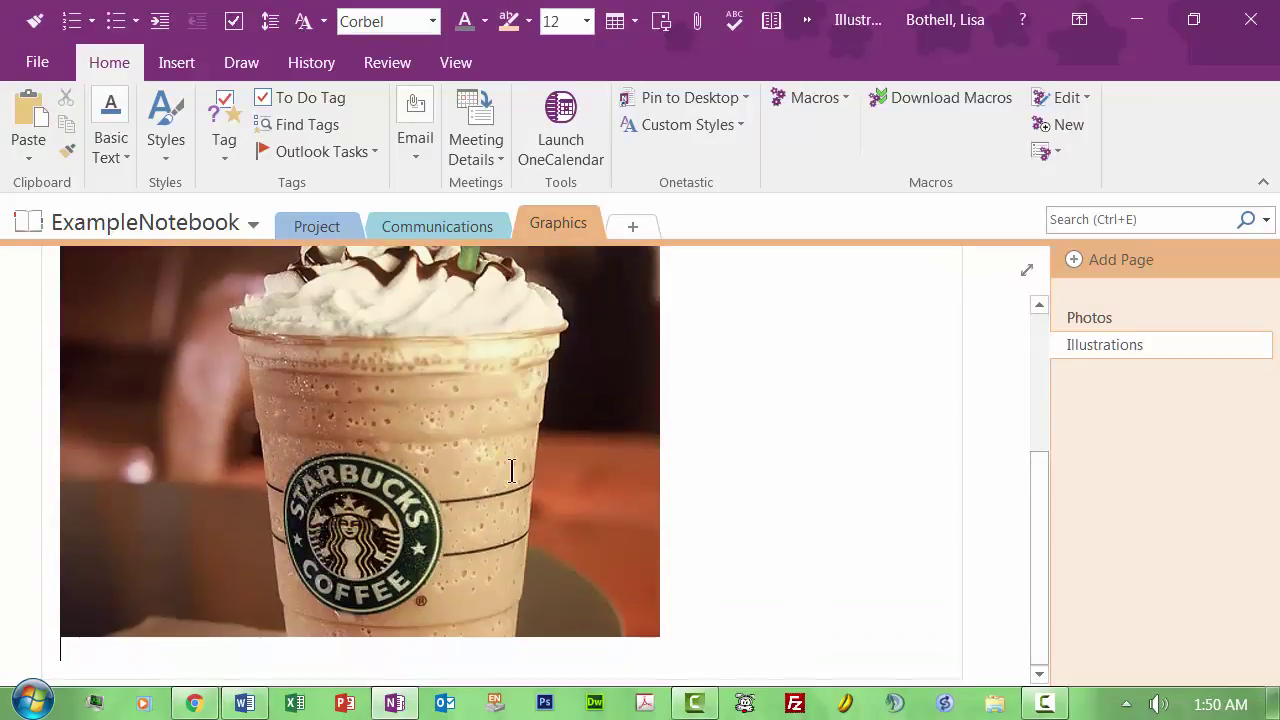
click(510, 465)
drag(630, 622, 363, 413)
click(420, 390)
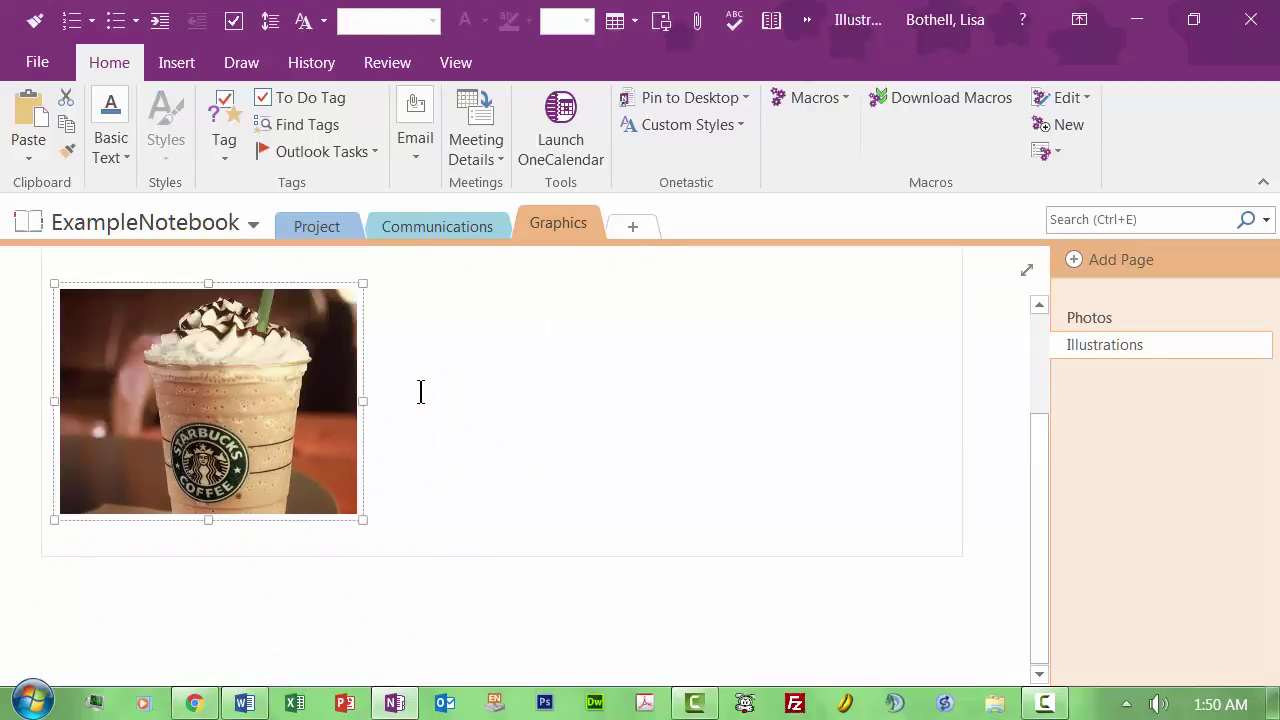
key(alt+Tab)
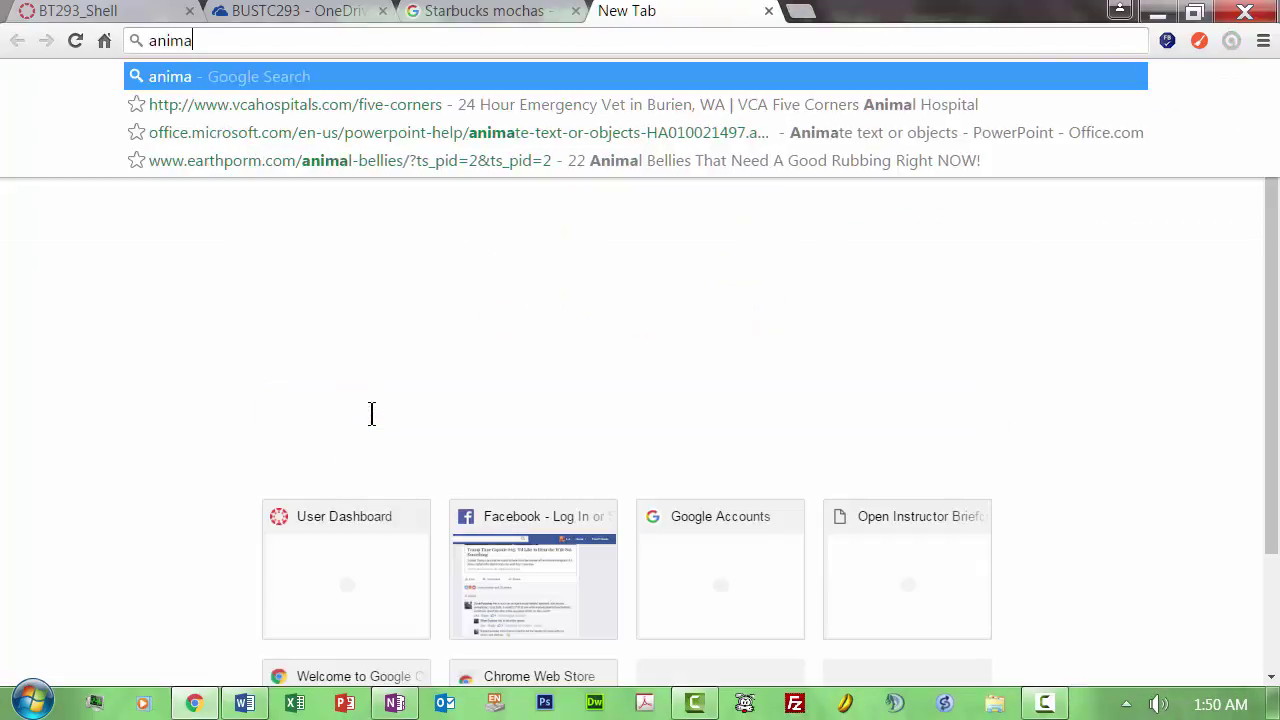
- Search 'animated gifs', open Giphy's Cartoon Hangover Catbug sunglasses GIF page, and restore Chrome down
text(fs)
key(Return)
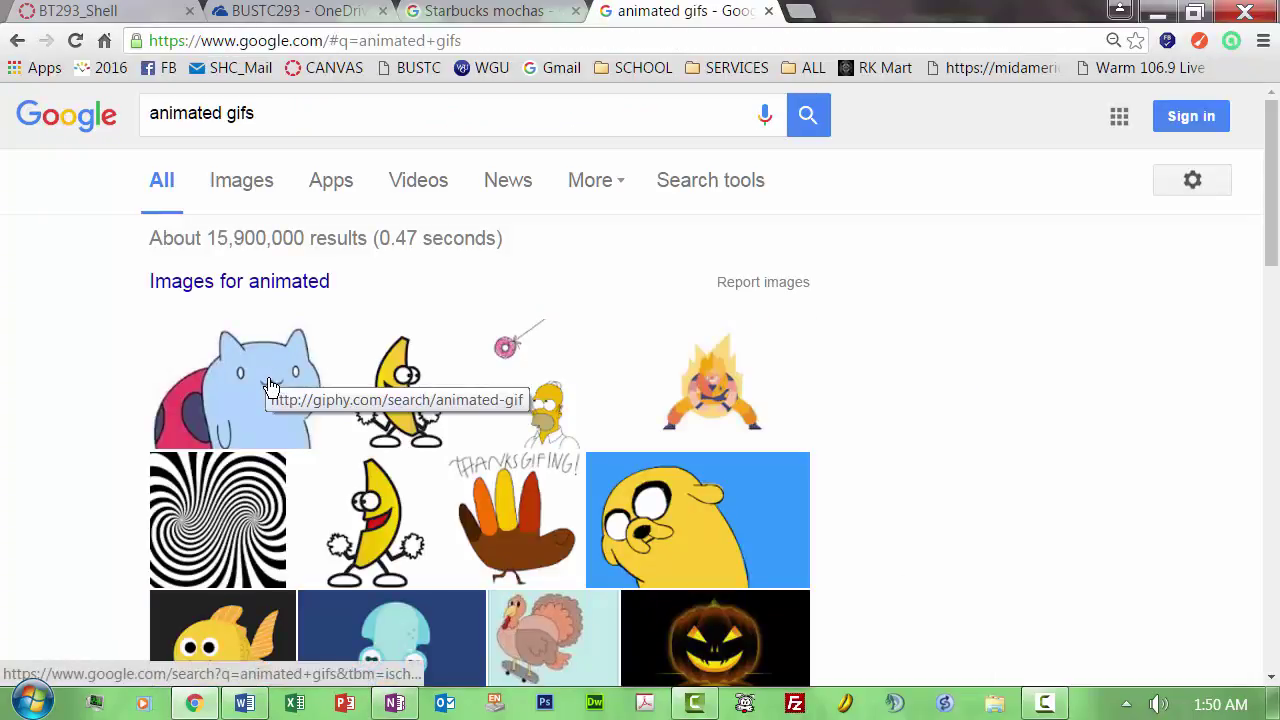
click(270, 385)
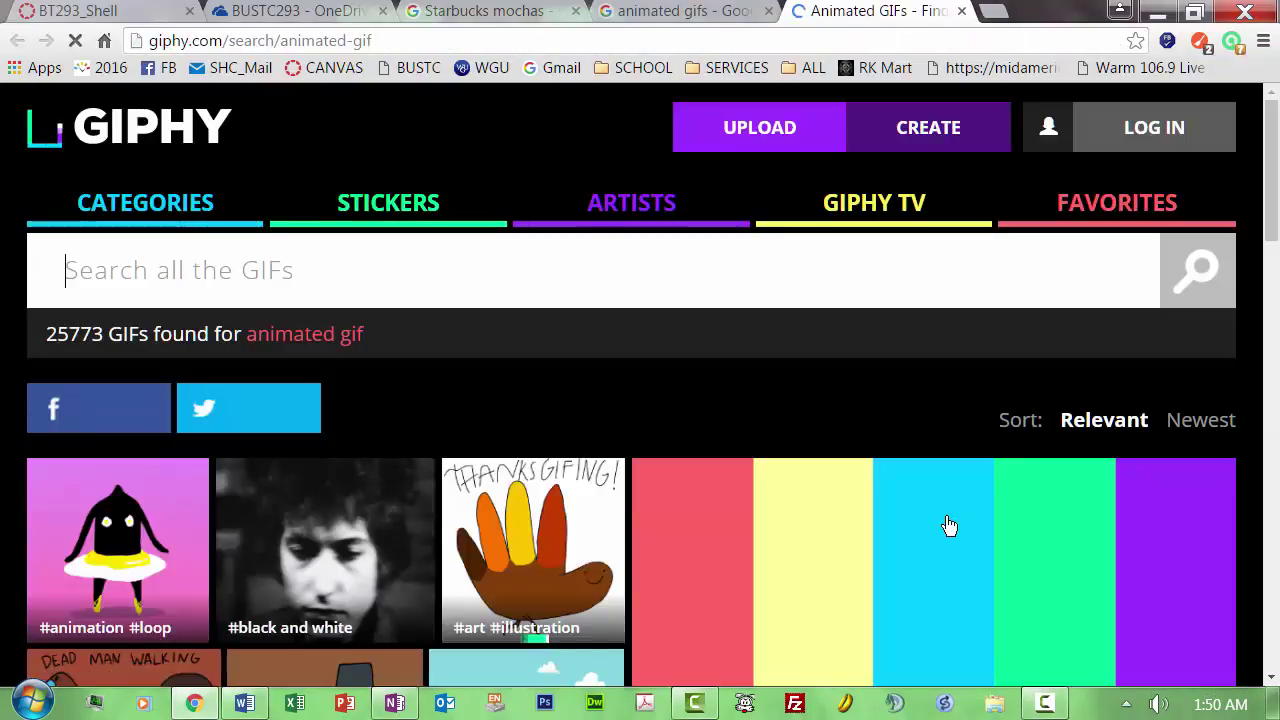
drag(1273, 147, 1271, 480)
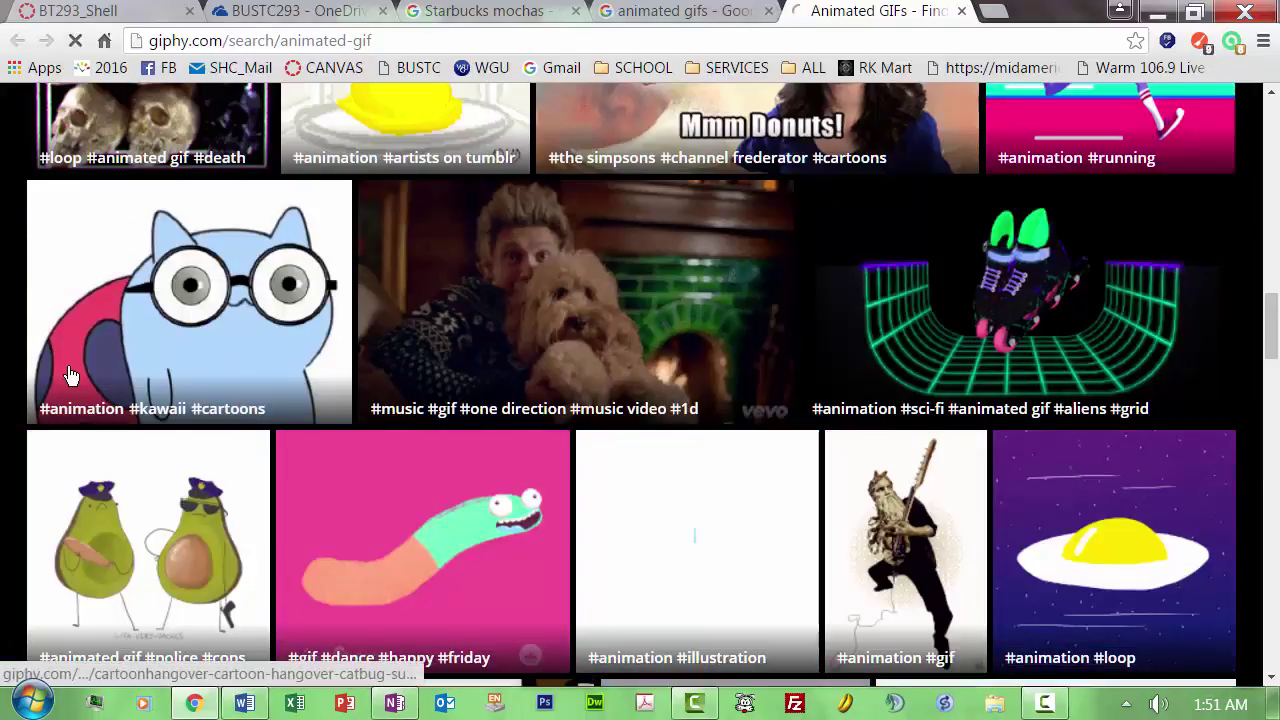
click(70, 375)
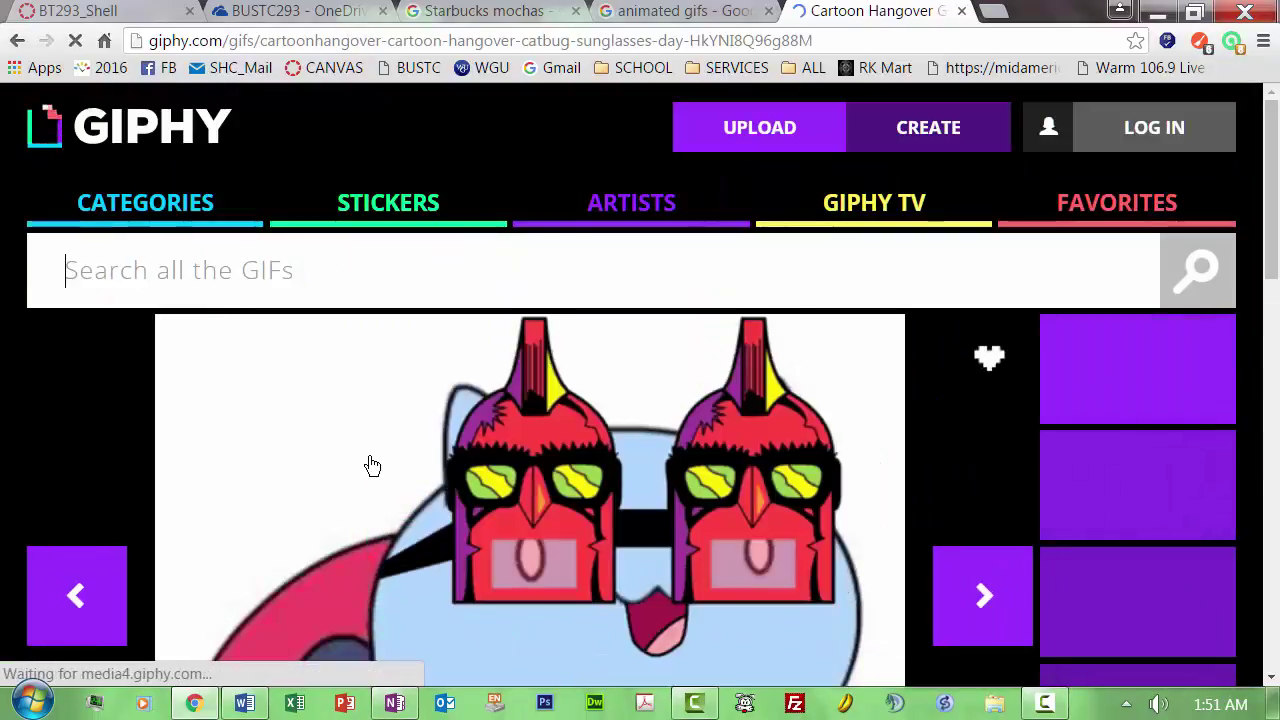
click(1194, 12)
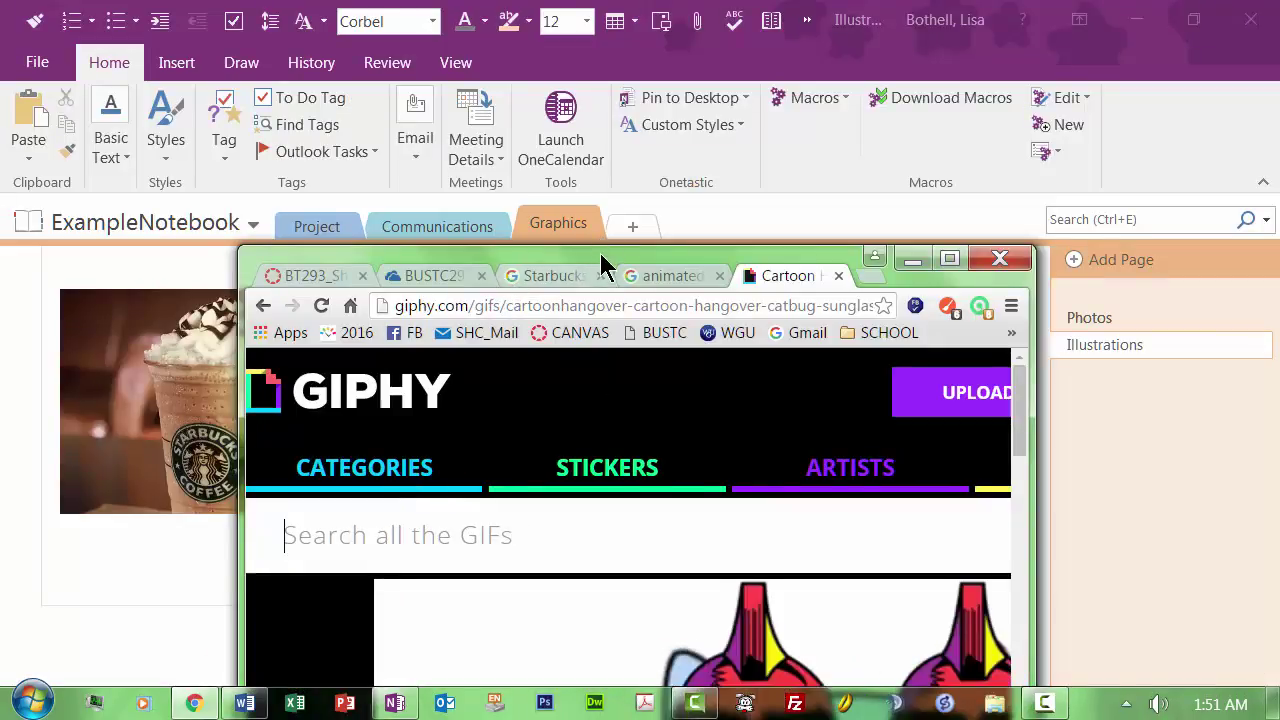
- Copy the Catbug GIF from Chrome and paste it below the Starbucks image in OneNote
drag(600, 255, 817, 132)
drag(746, 537, 299, 614)
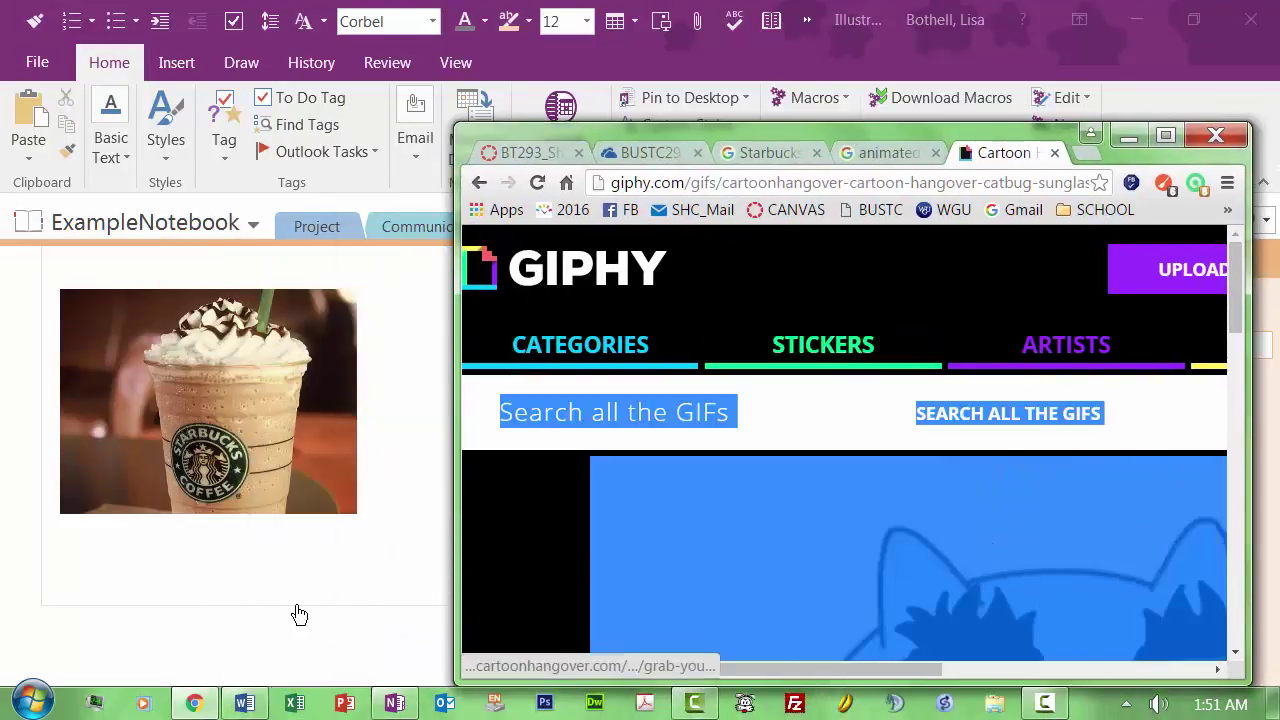
right_click(896, 540)
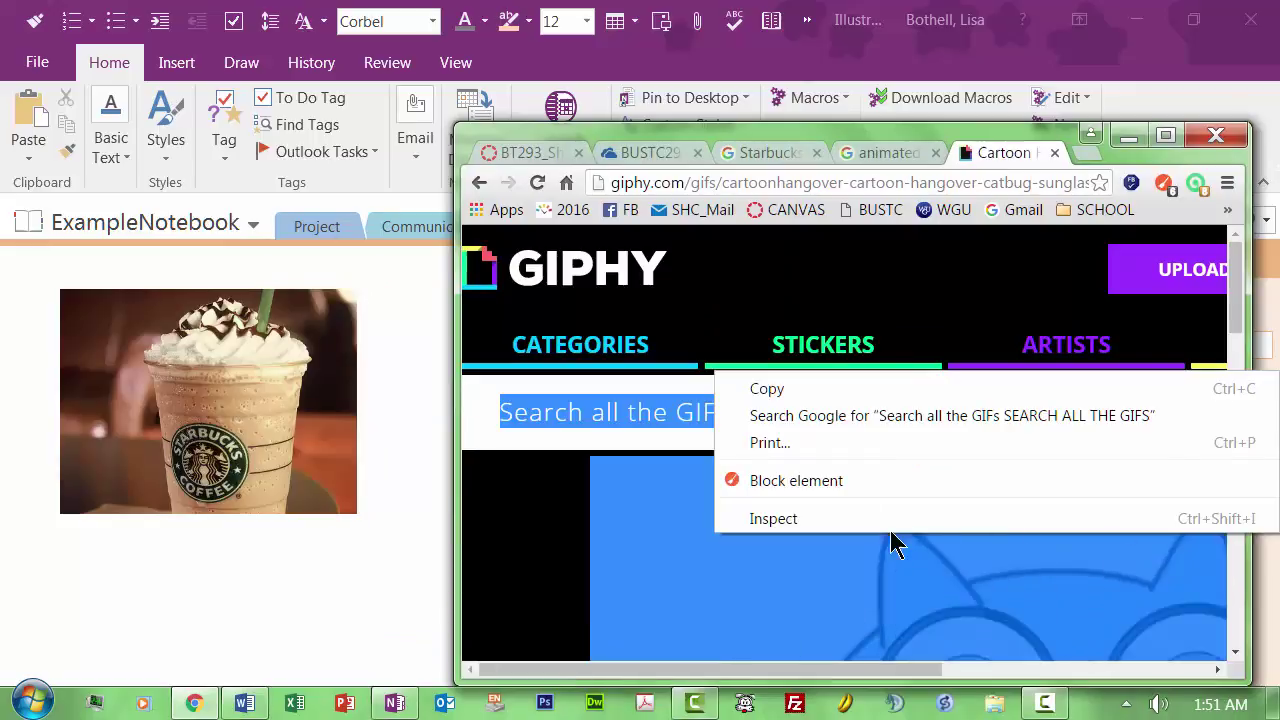
click(765, 392)
click(212, 565)
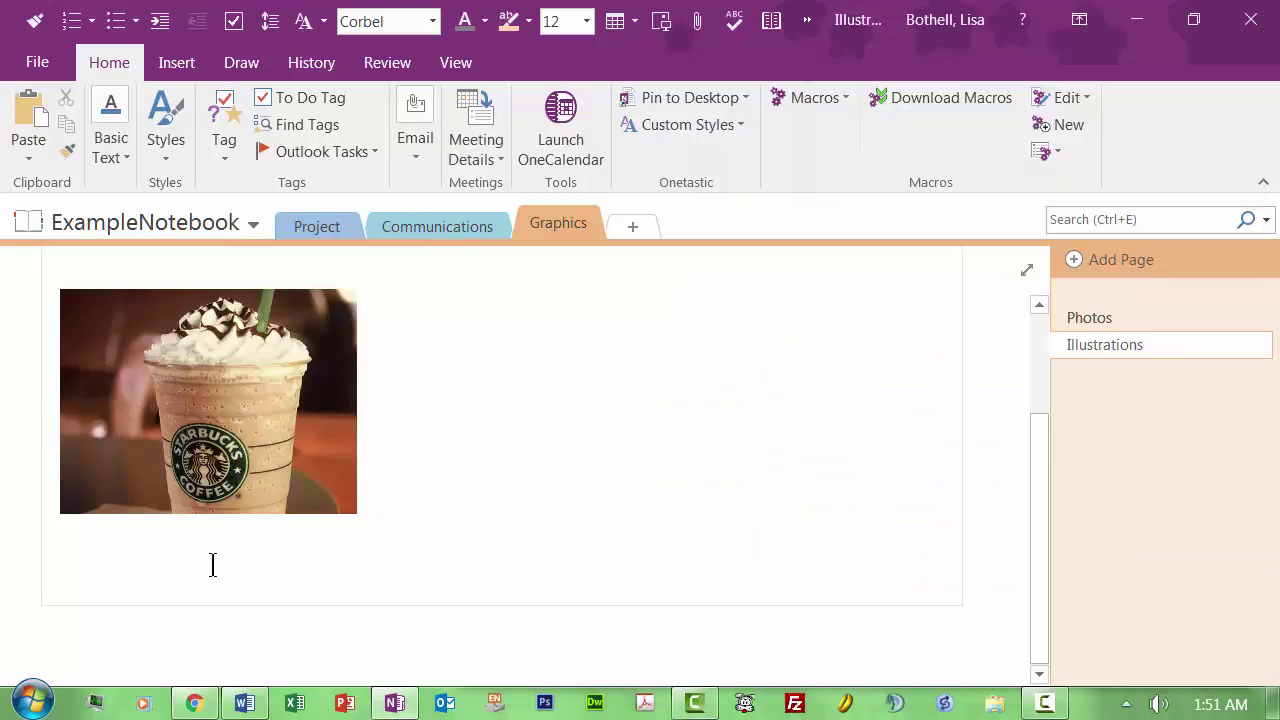
key(ctrl+v)
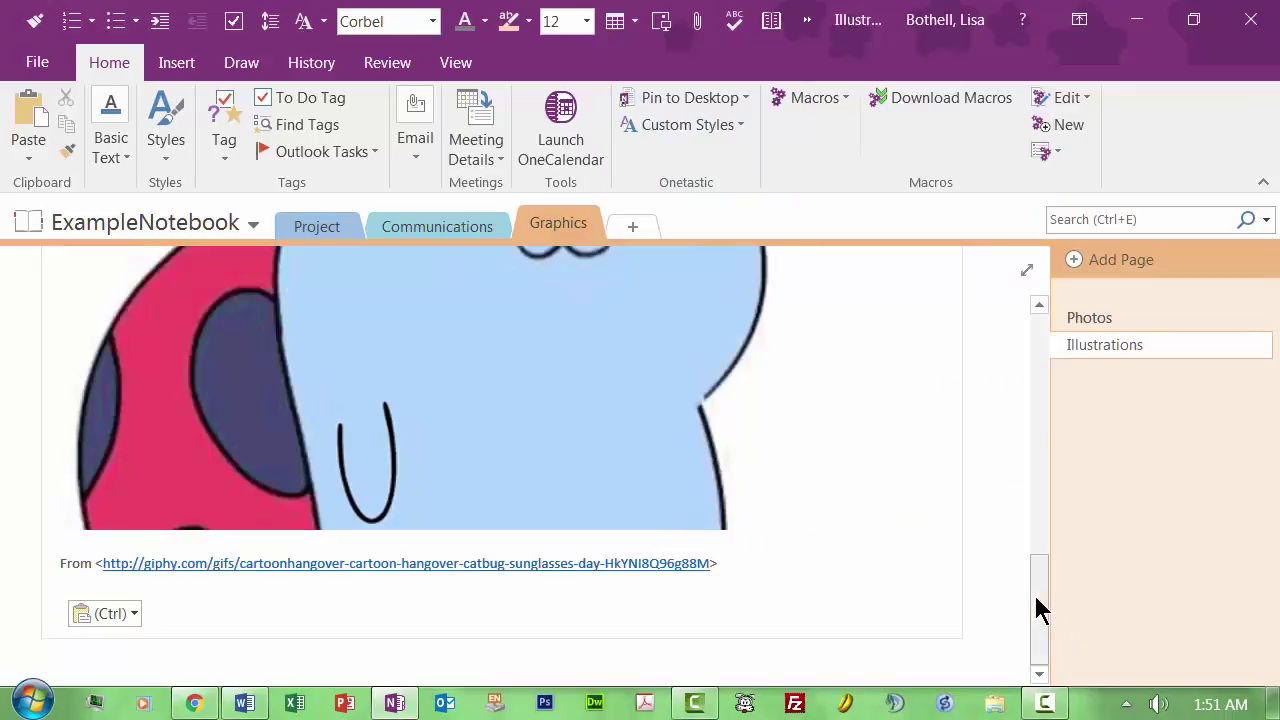
- Test the pasted giphy source link, close the giphy browser window, and return to Word
mouse_move(1037, 609)
mouse_down()
mouse_move(1023, 530)
mouse_move(1034, 600)
mouse_up()
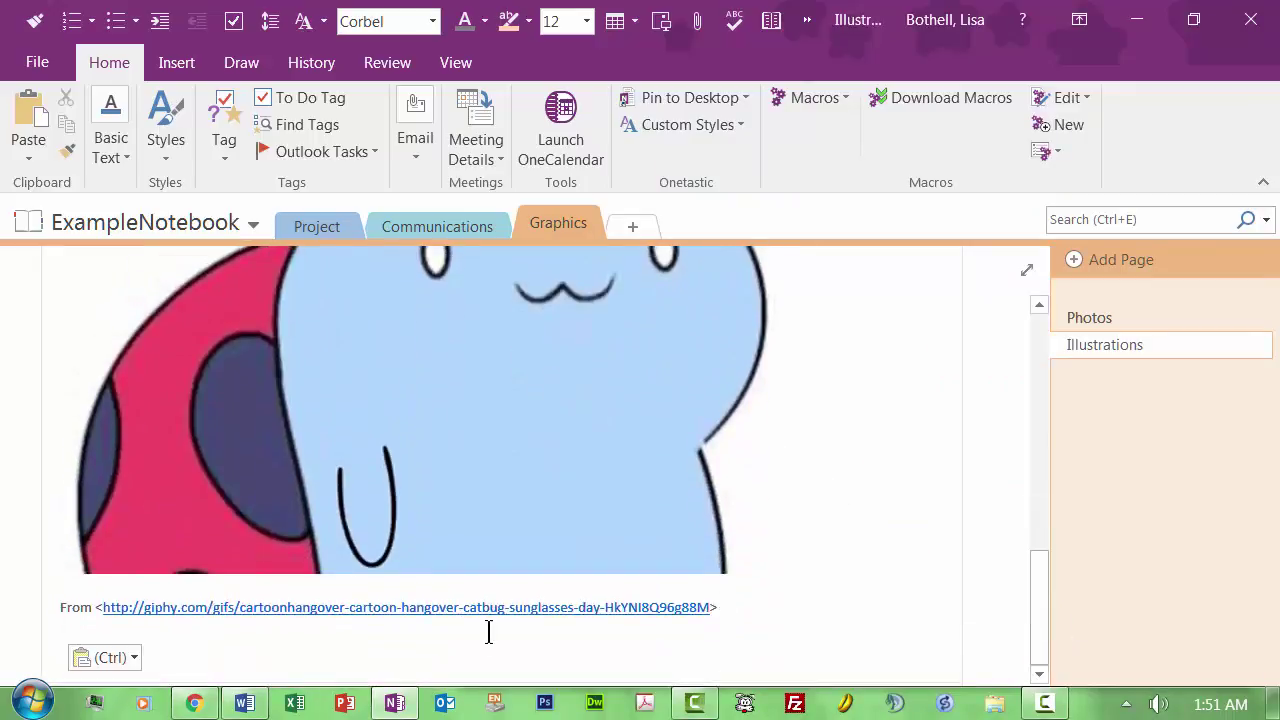
click(452, 608)
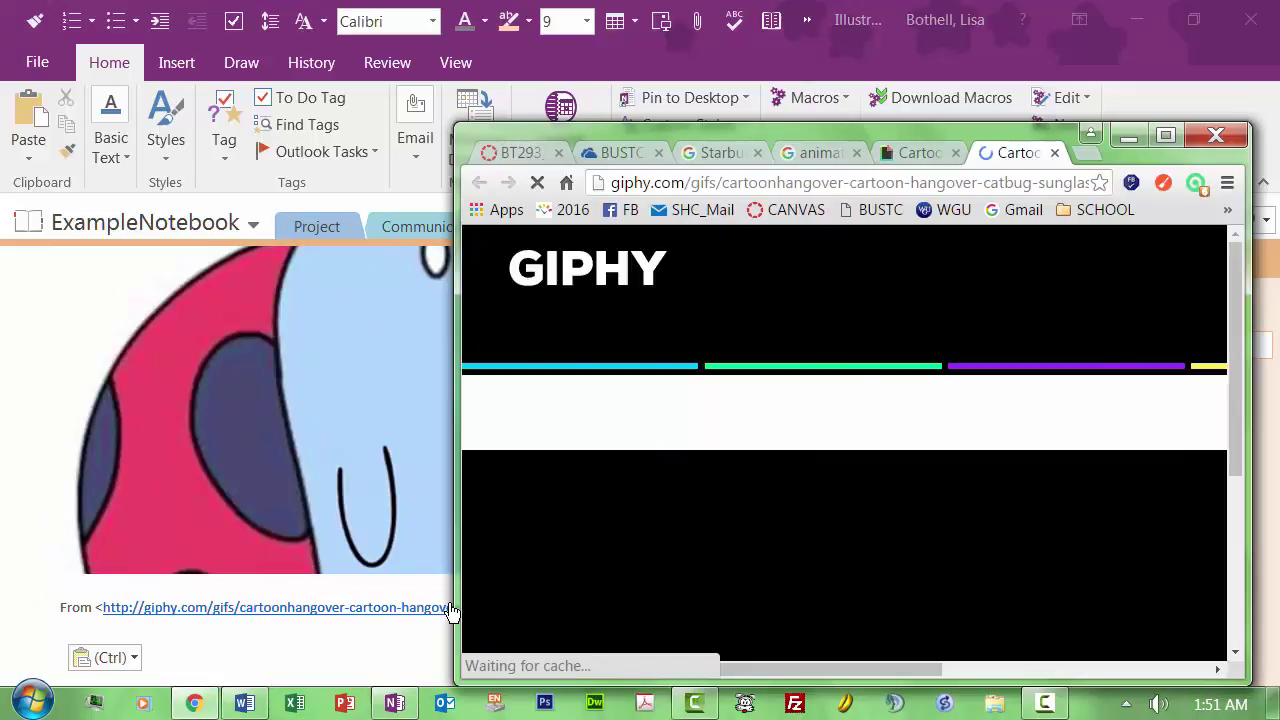
click(1234, 139)
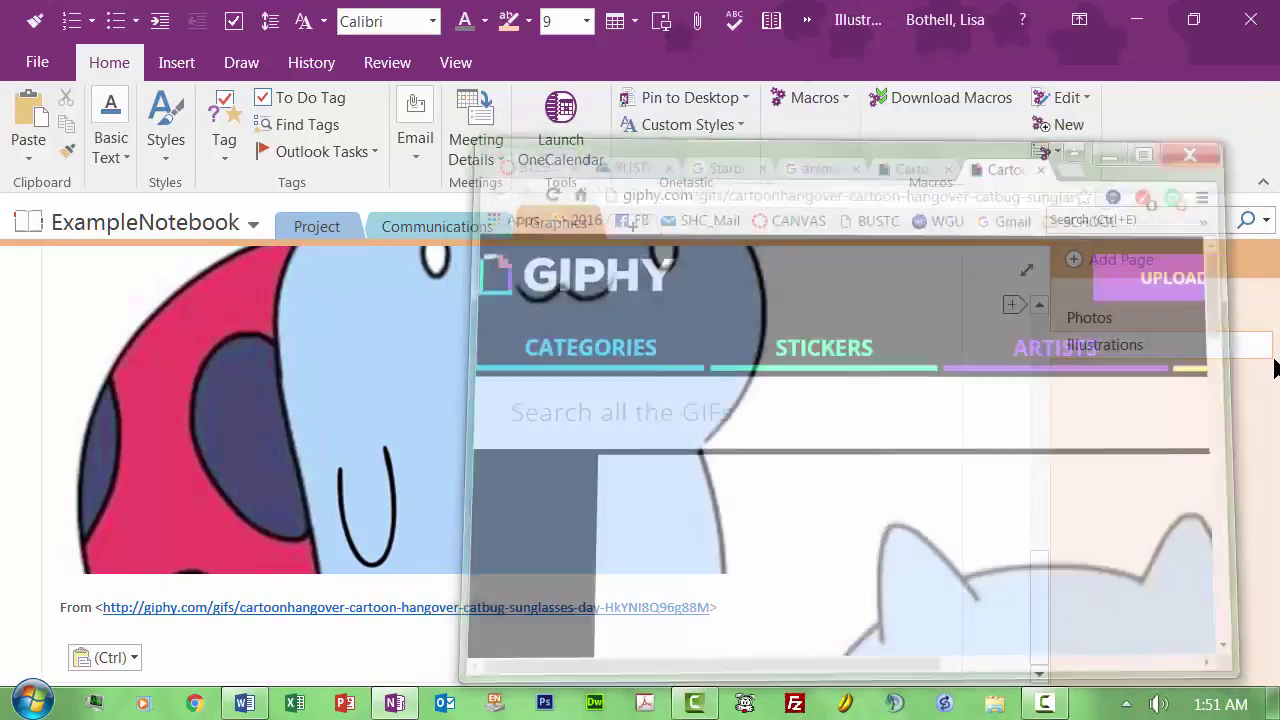
drag(1038, 619, 1034, 473)
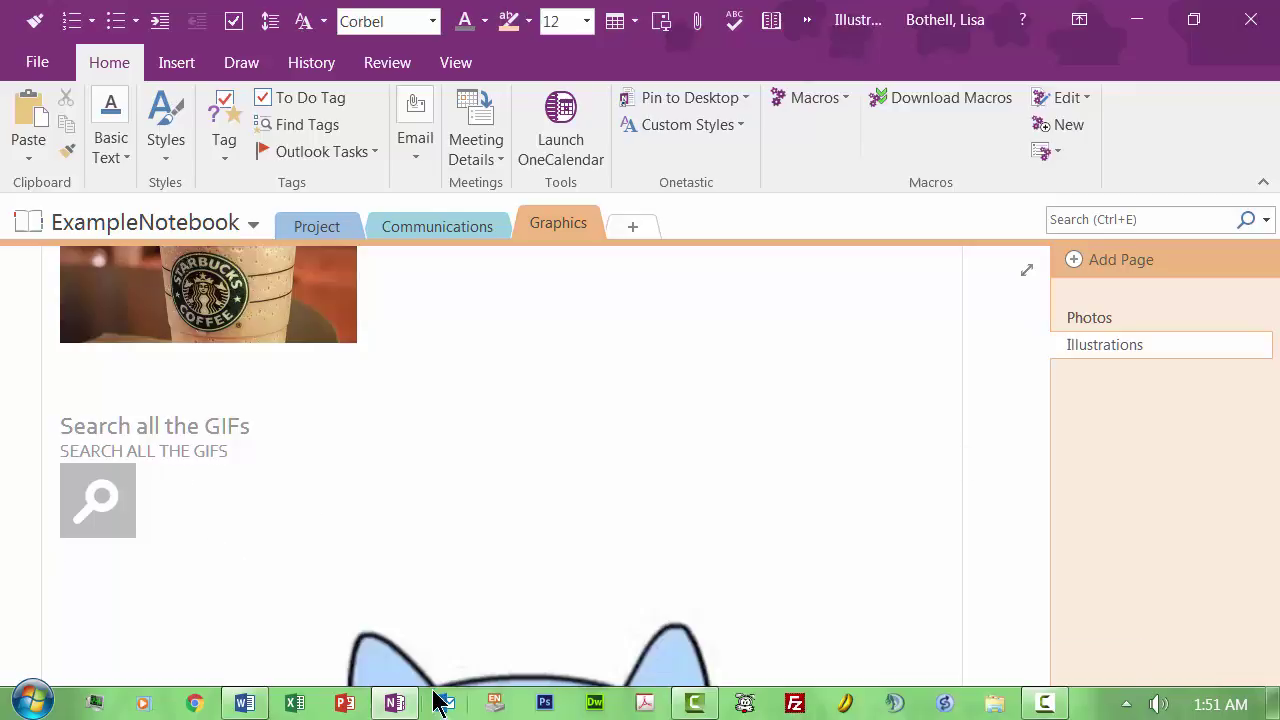
drag(1046, 480, 1040, 355)
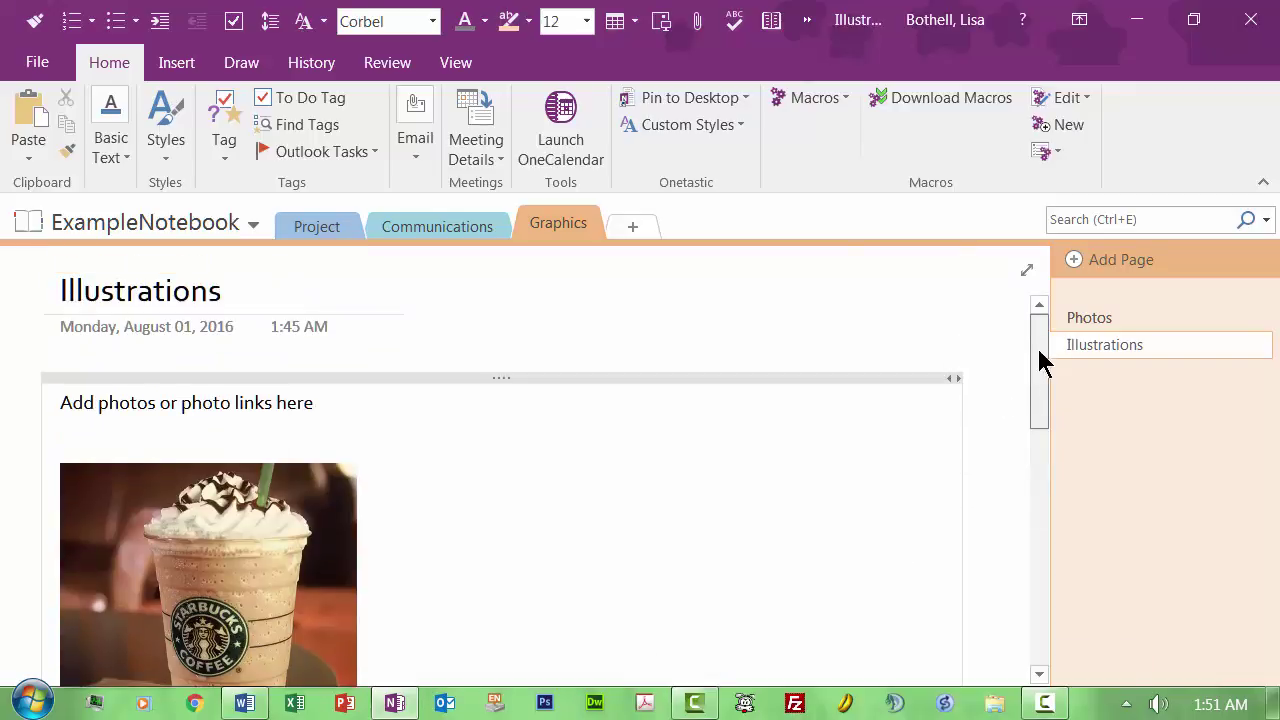
drag(1038, 438, 1032, 647)
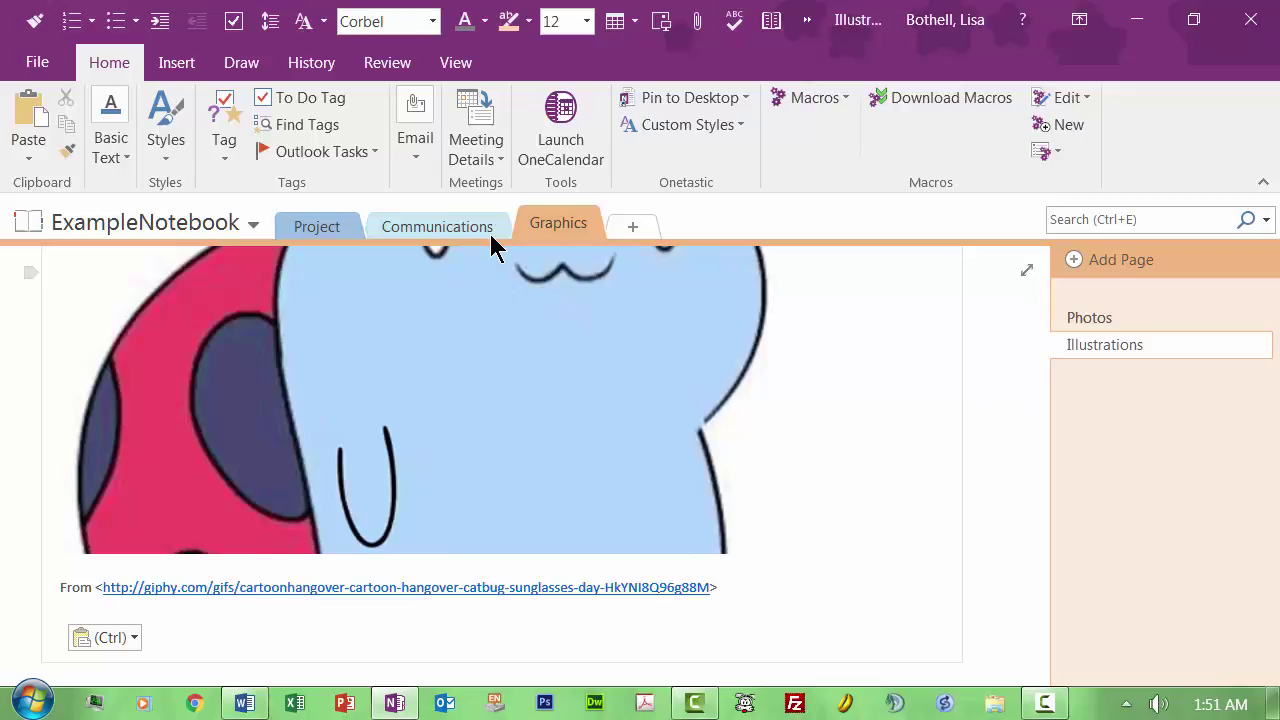
key(alt+Tab)
key(alt+Tab)
key(alt+Tab)
key(alt+Tab)
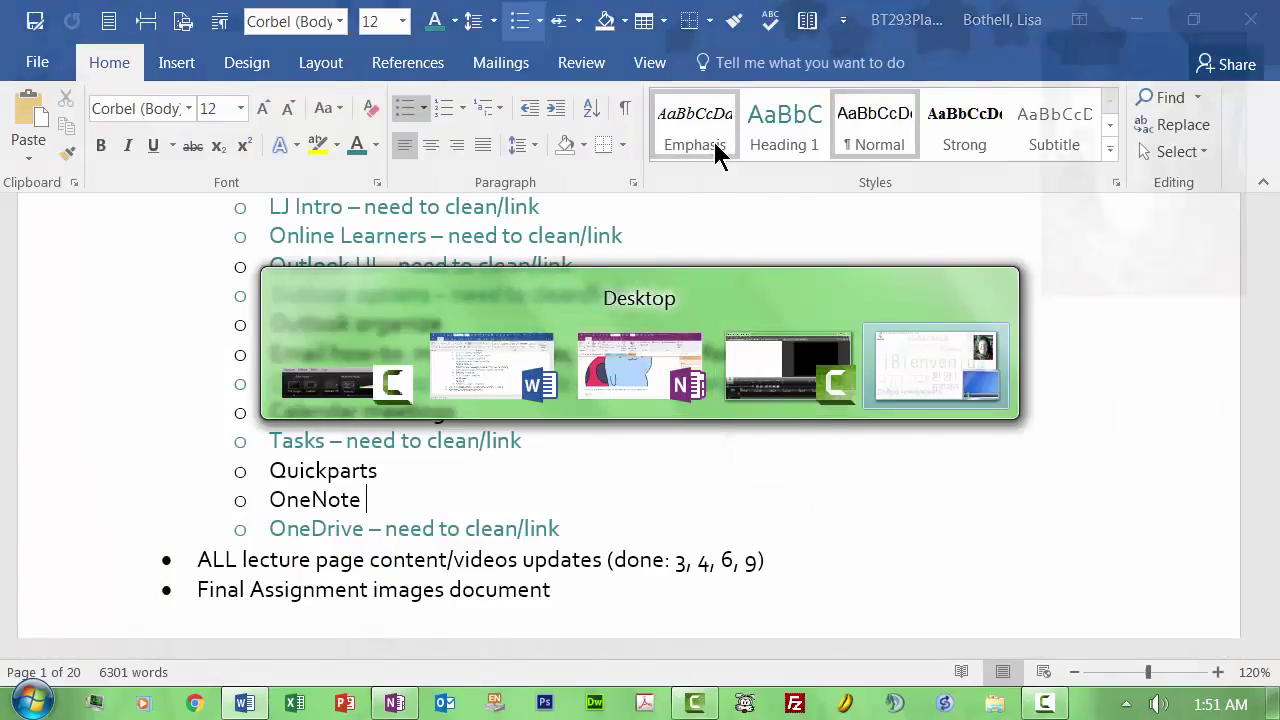
- Launch Chrome and maximize its window
key(alt+Tab)
key(alt+Tab)
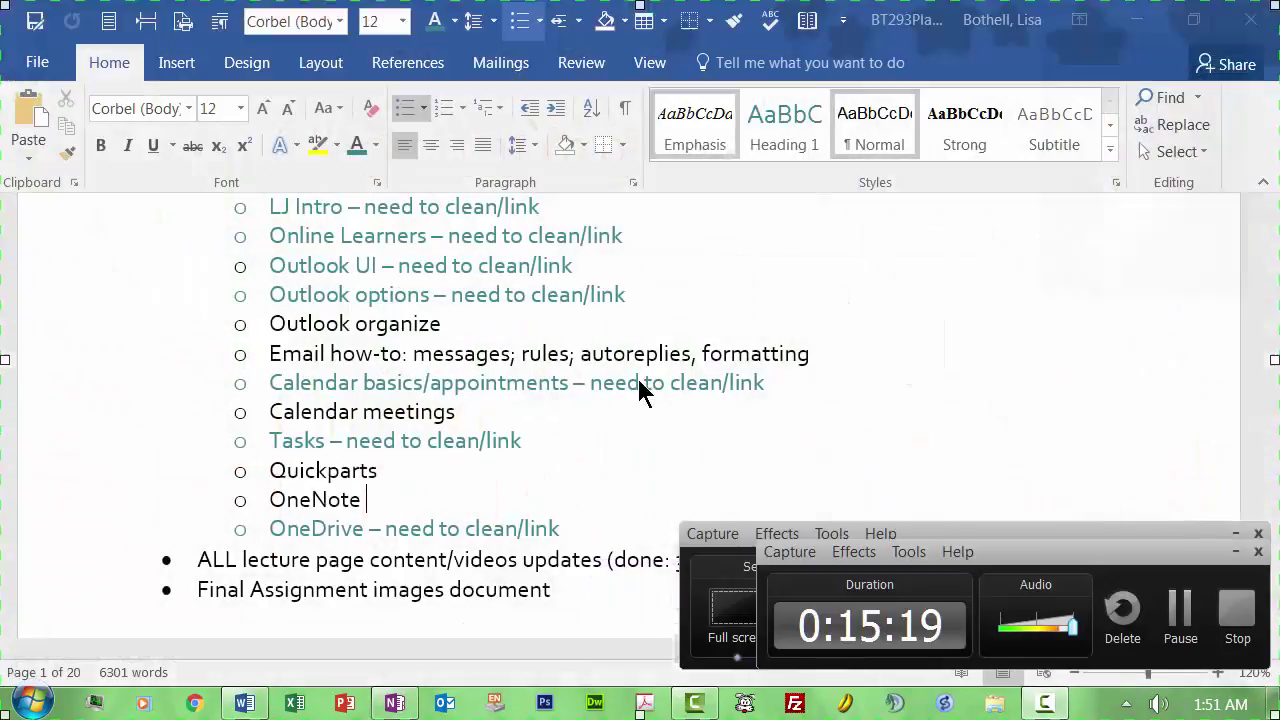
click(193, 704)
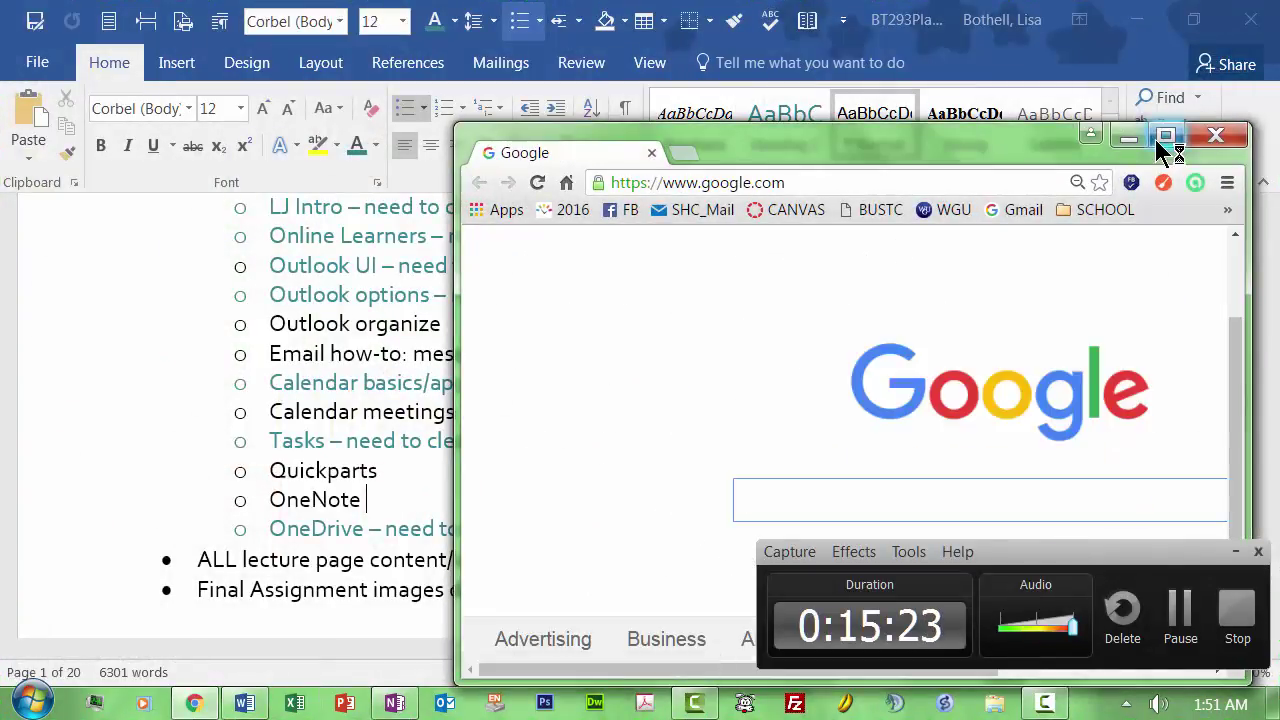
click(1165, 136)
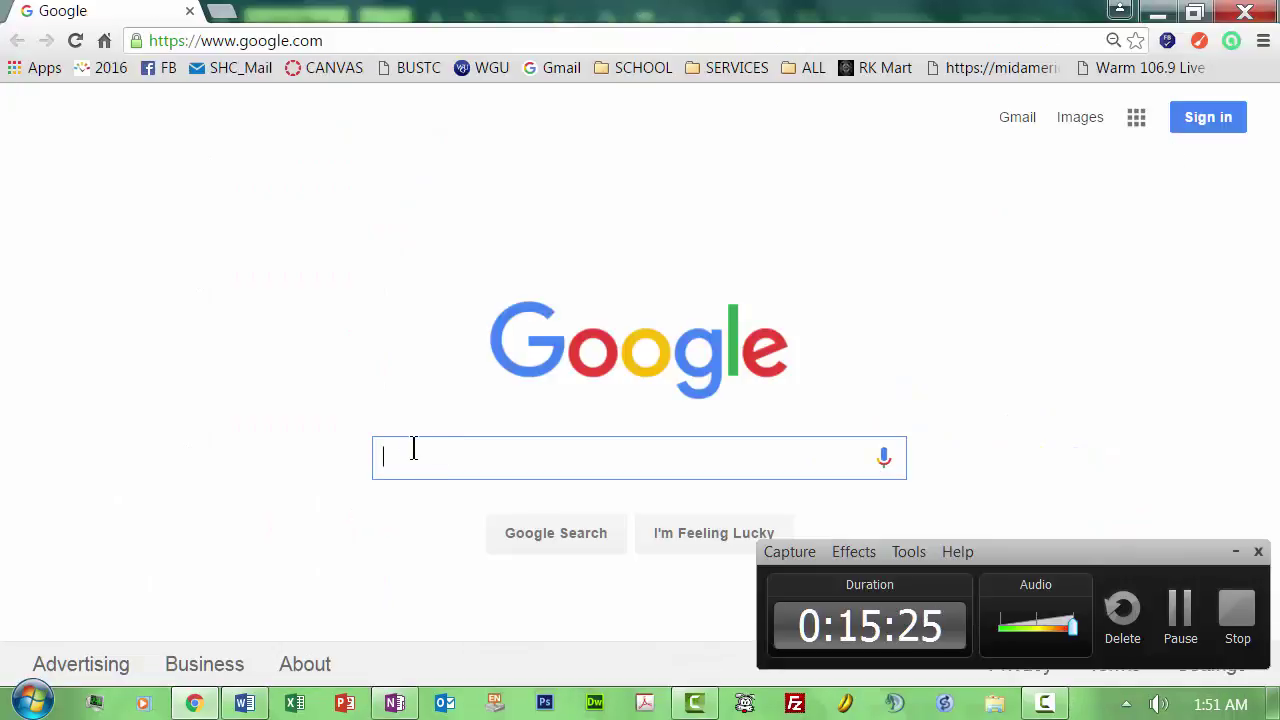
- Search Google for 'Italy cities' and open Wikipedia's List of cities in Italy at its population table
click(1237, 552)
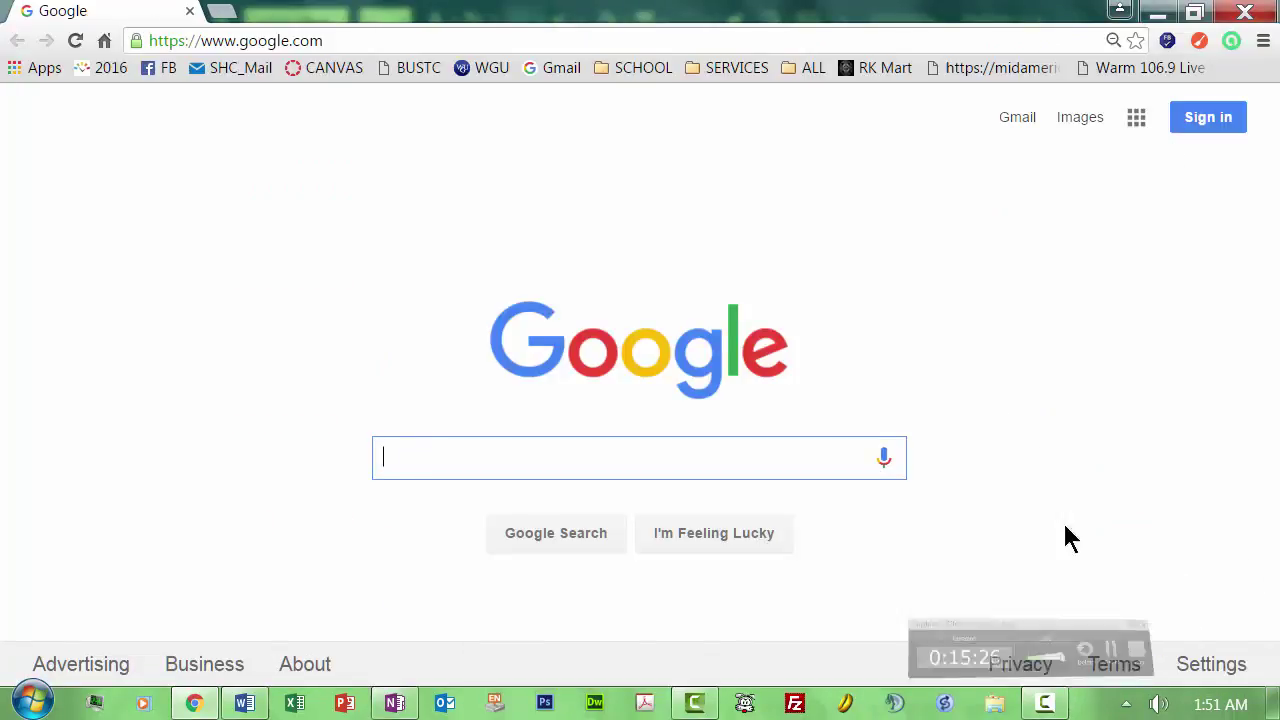
text(Italy )
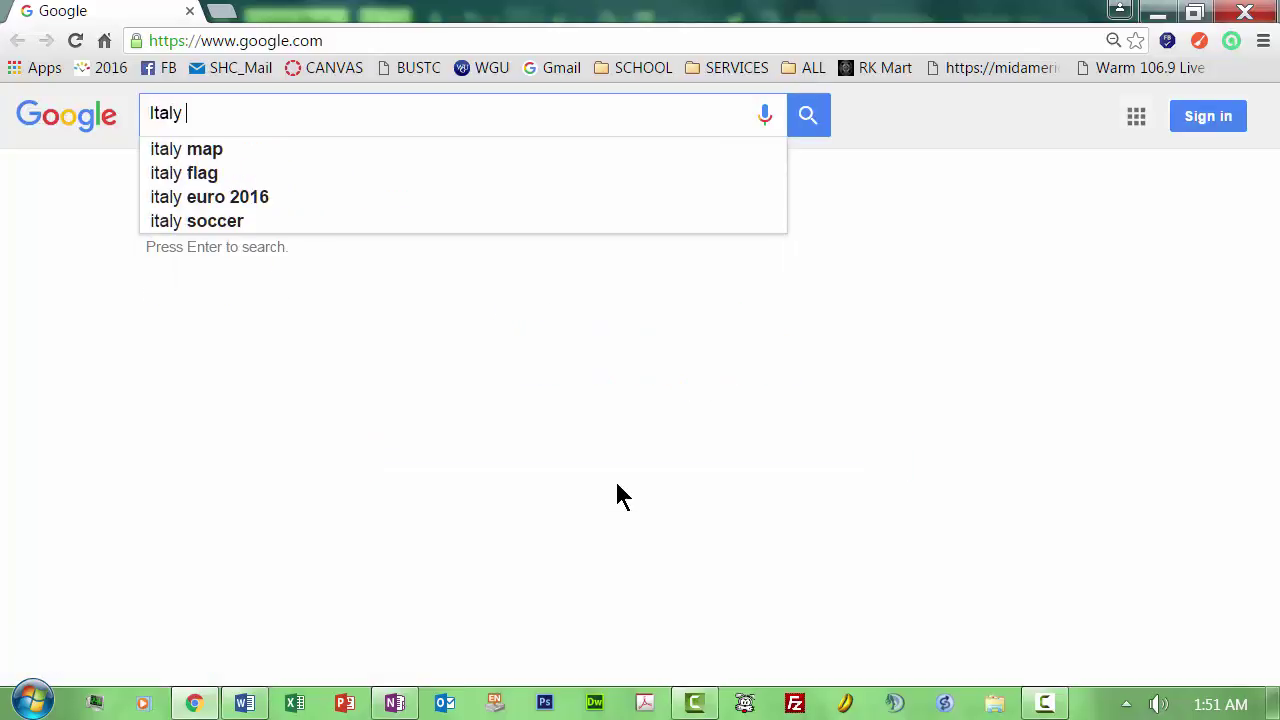
text(cities)
key(Return)
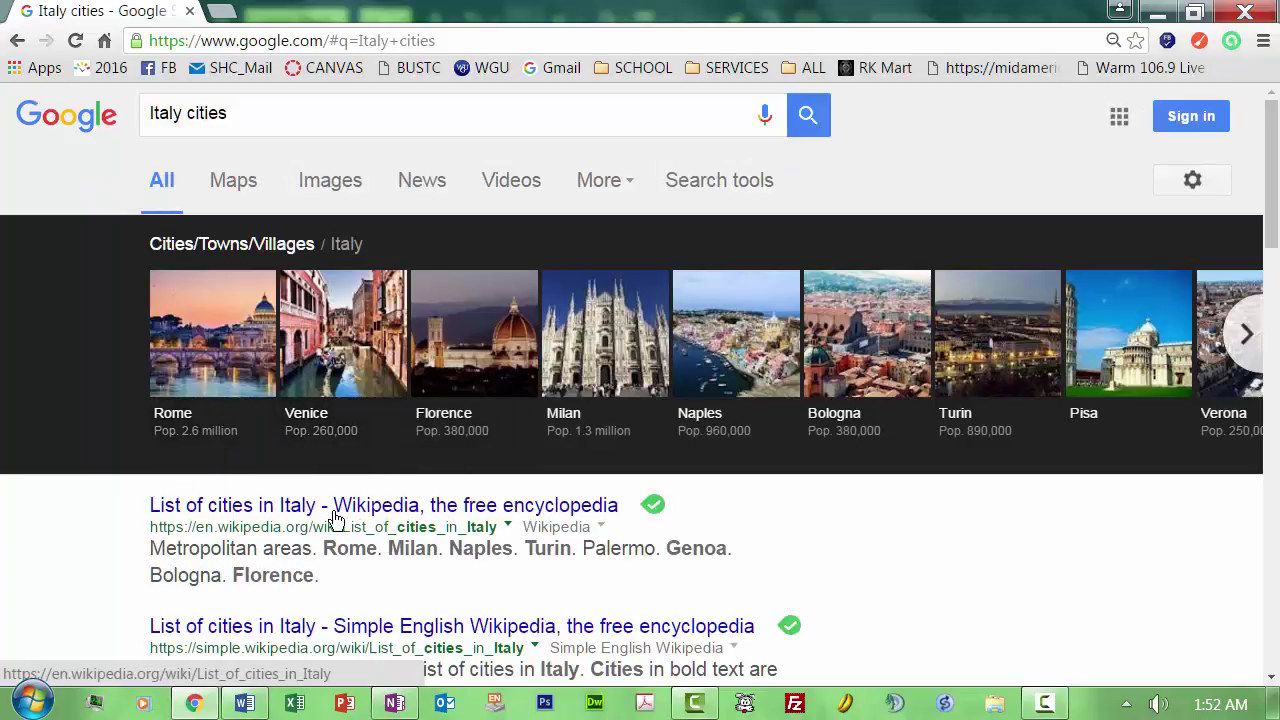
click(335, 518)
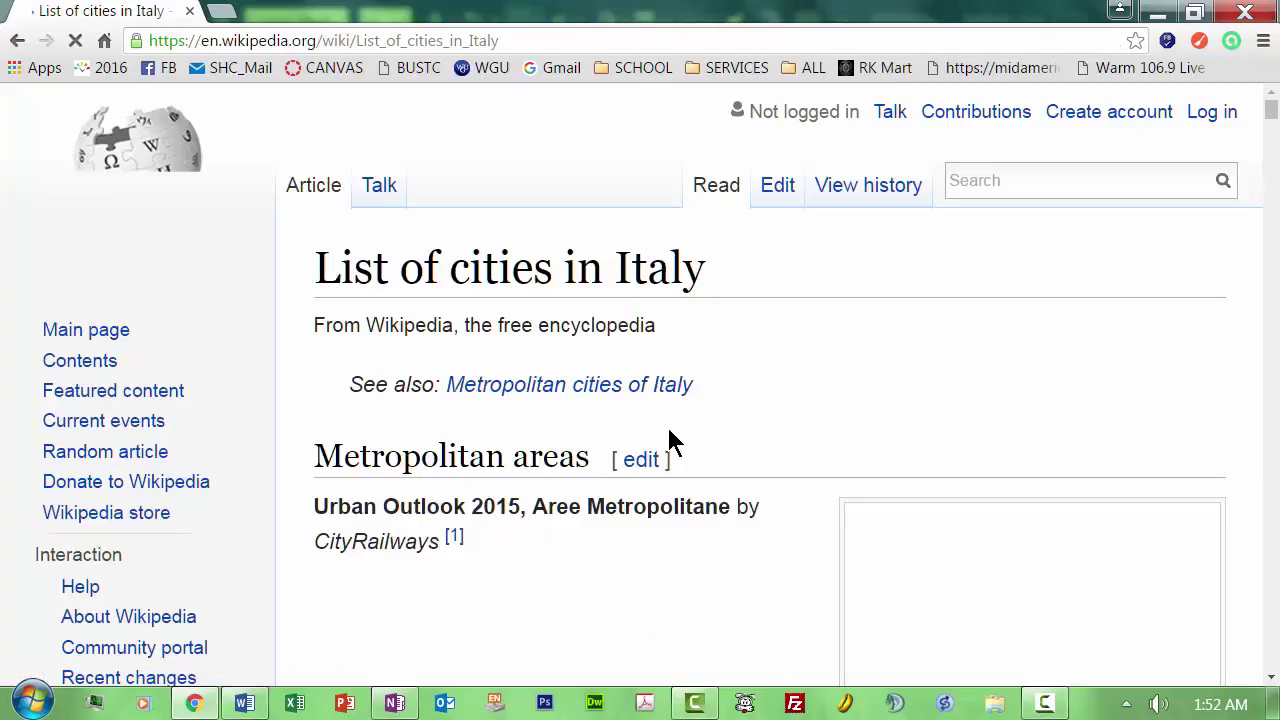
click(1268, 337)
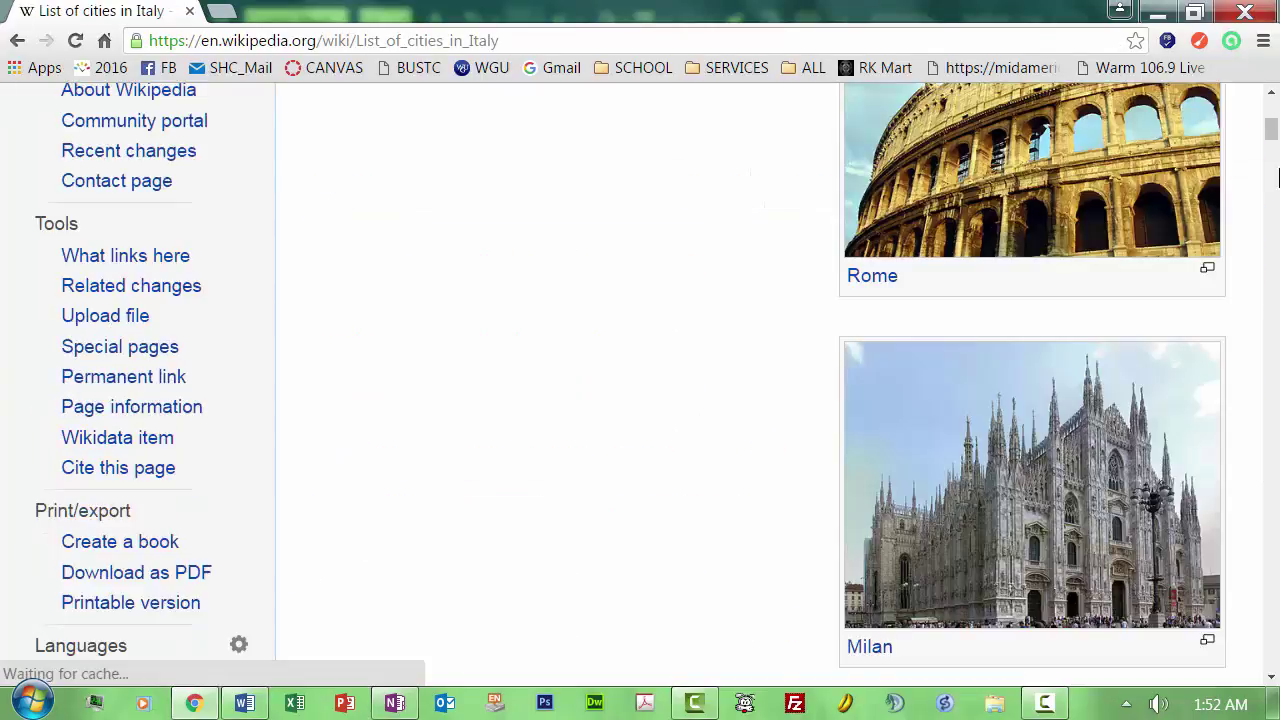
scroll(1273, 134, up, 2)
scroll(1270, 134, up, 1)
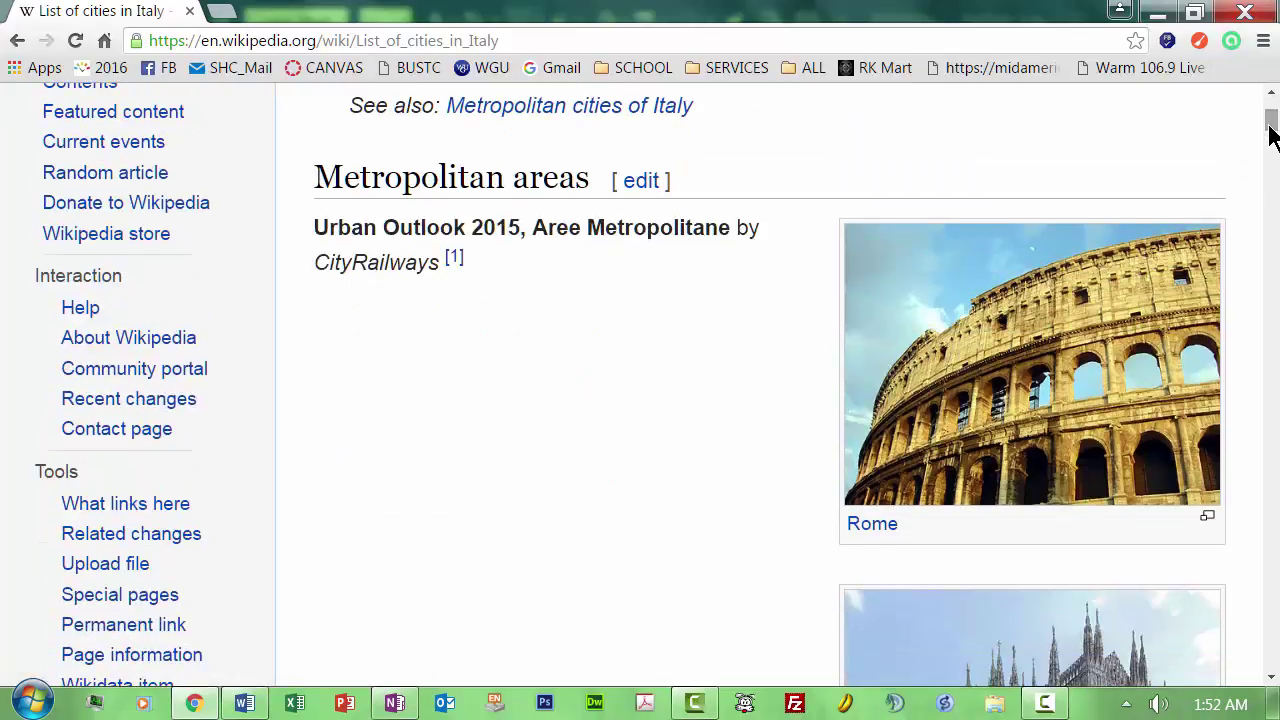
drag(1270, 134, 1268, 338)
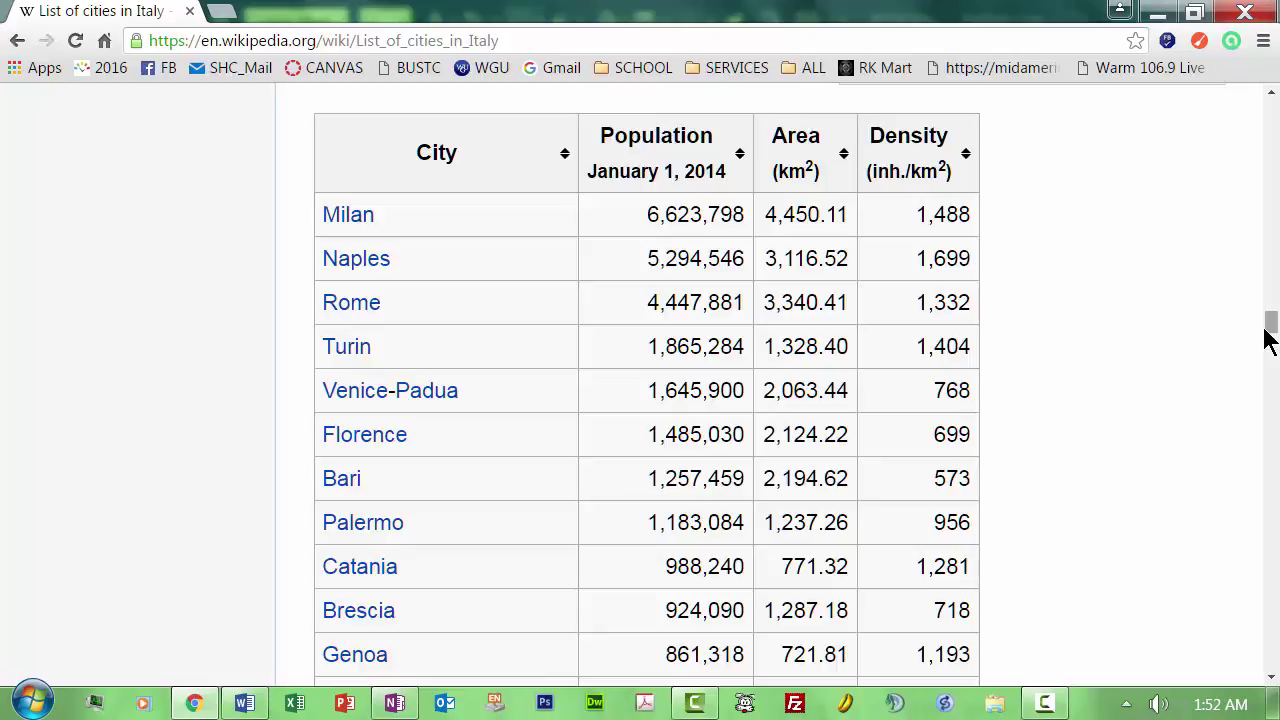
- Paste the Italian cities table screenshot onto the Project Timeline page below Return Home
key(alt+Tab)
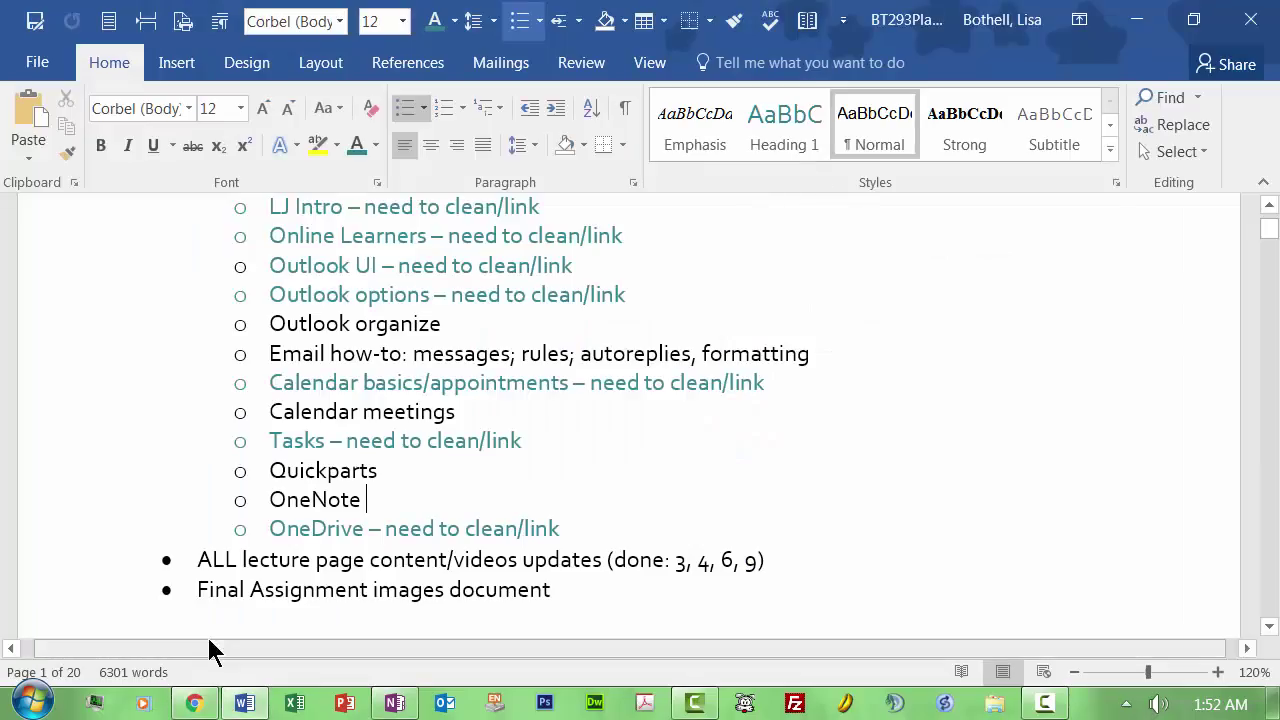
click(392, 705)
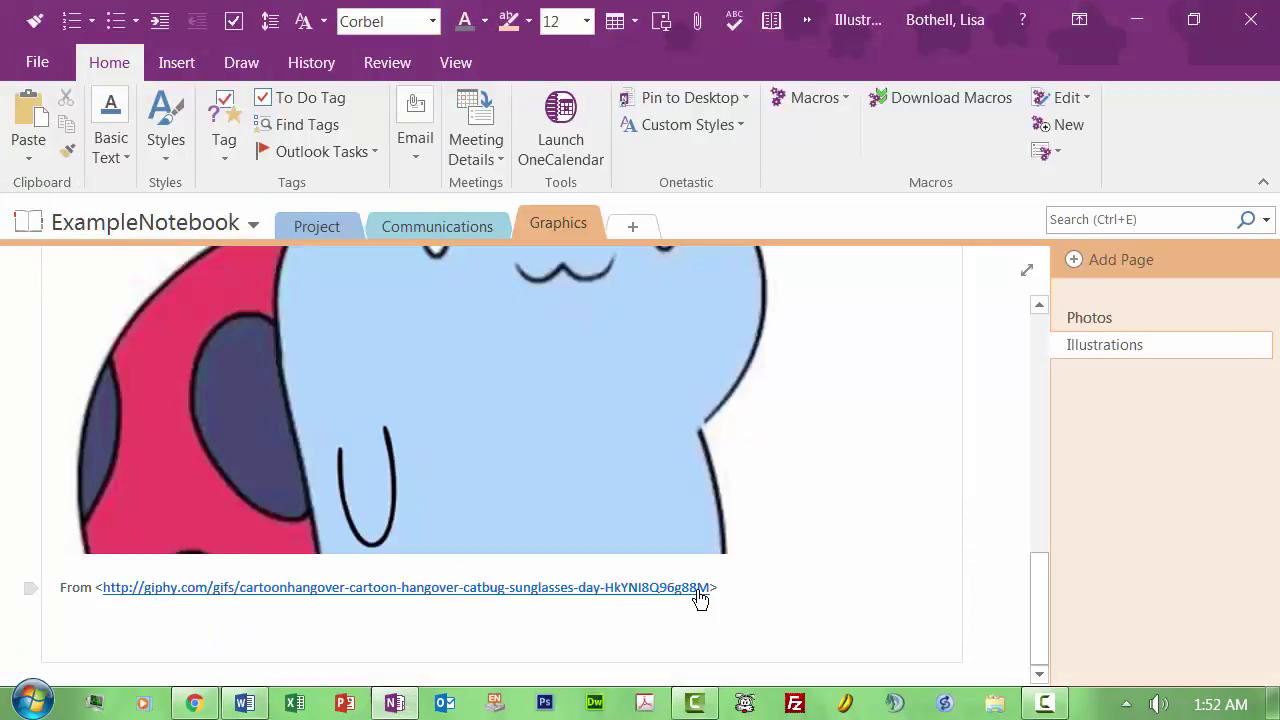
click(302, 222)
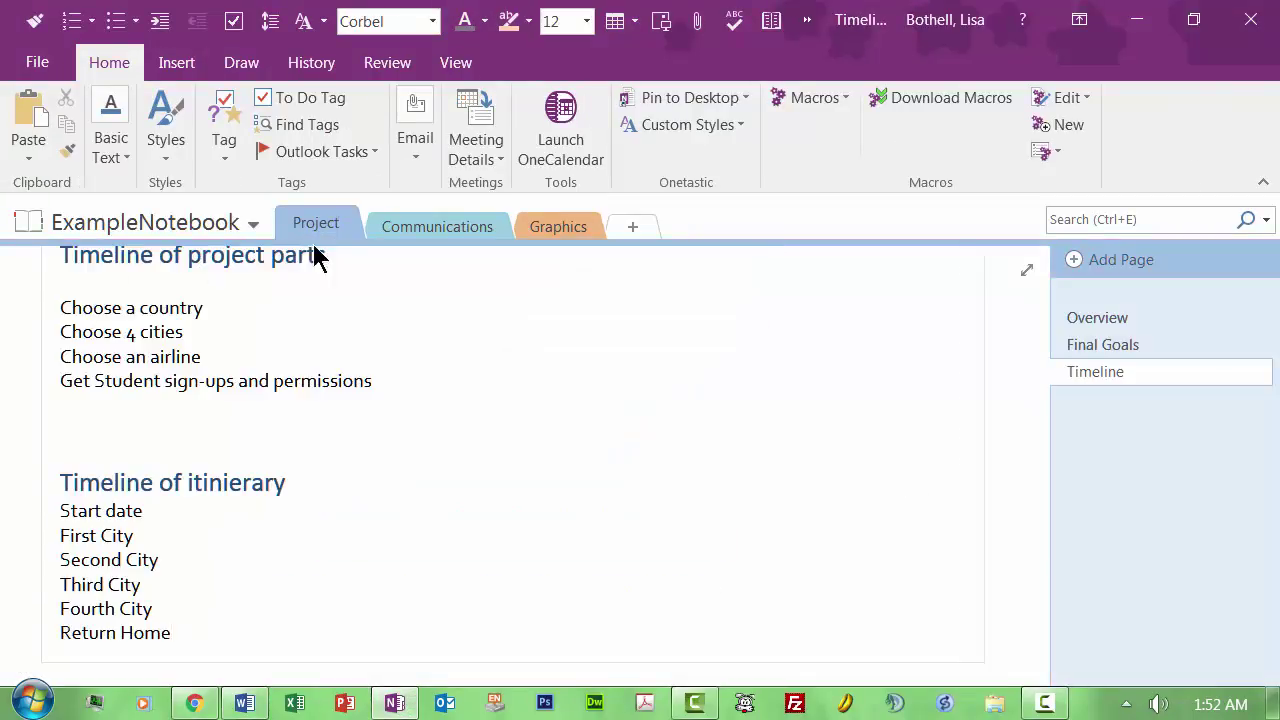
key(Return)
key(Return)
key(Return)
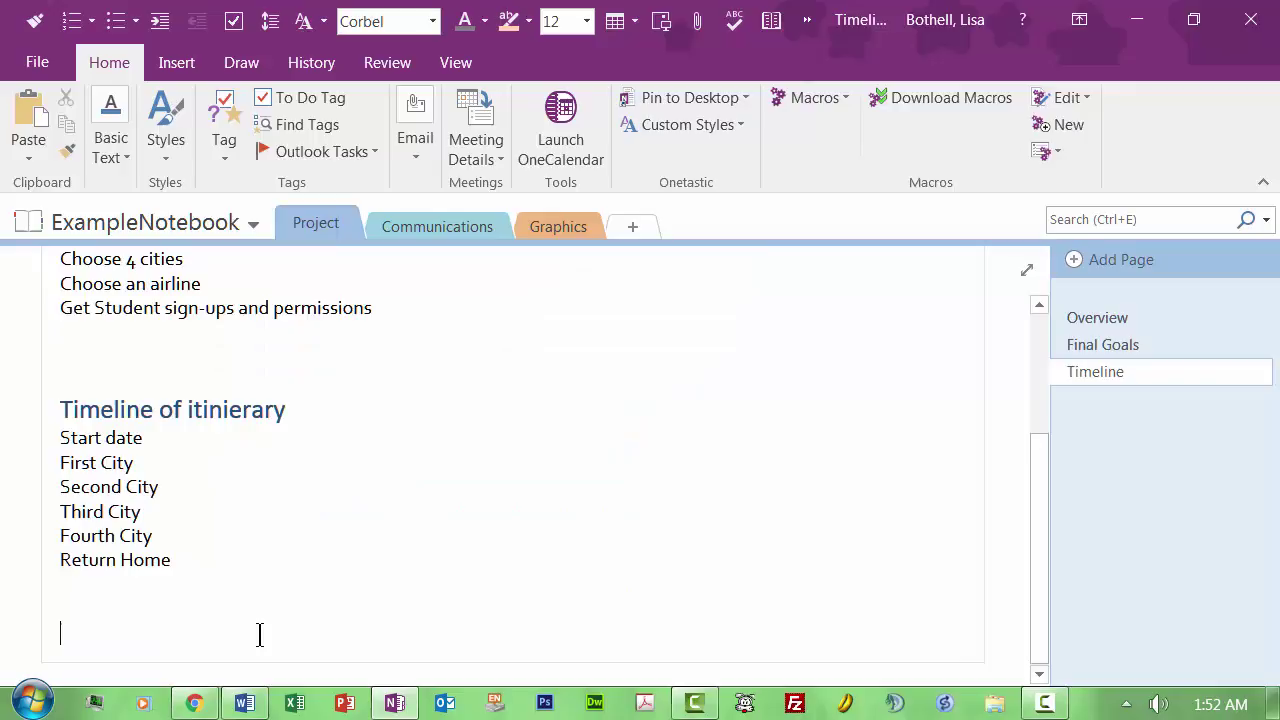
key(ctrl+v)
scroll(725, 521, down, 1)
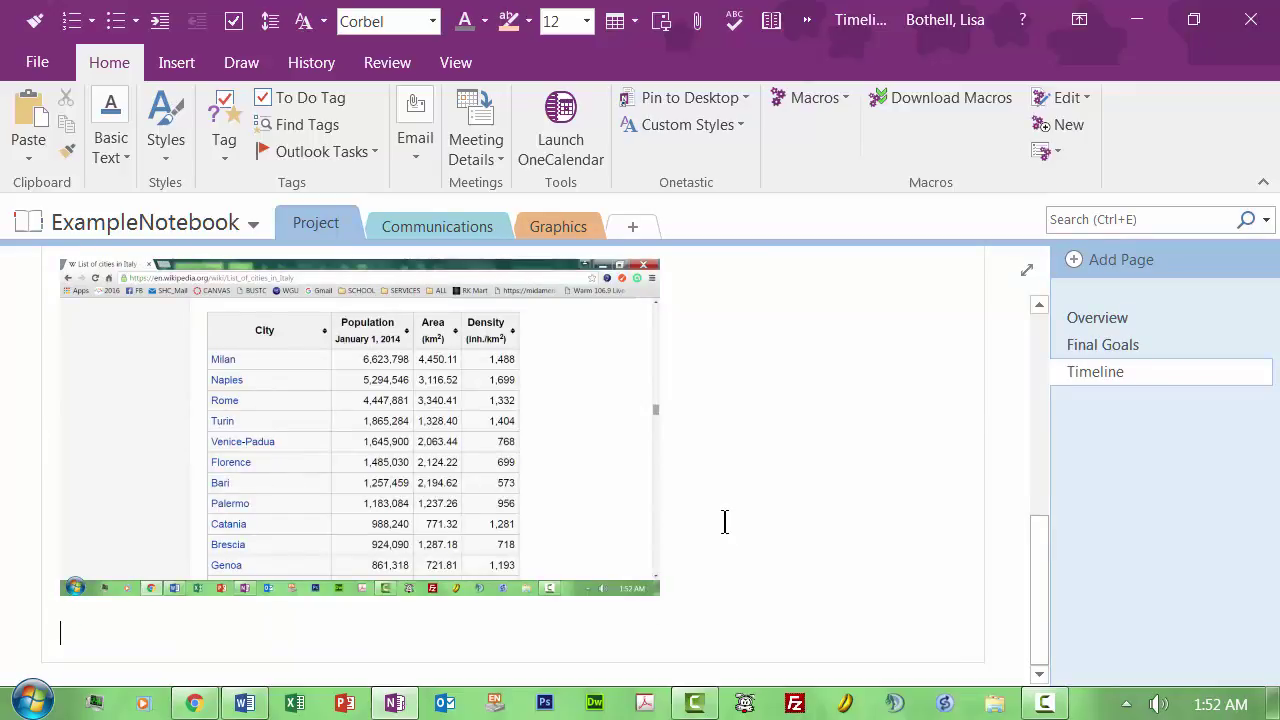
key(alt+Tab)
key(alt+Tab)
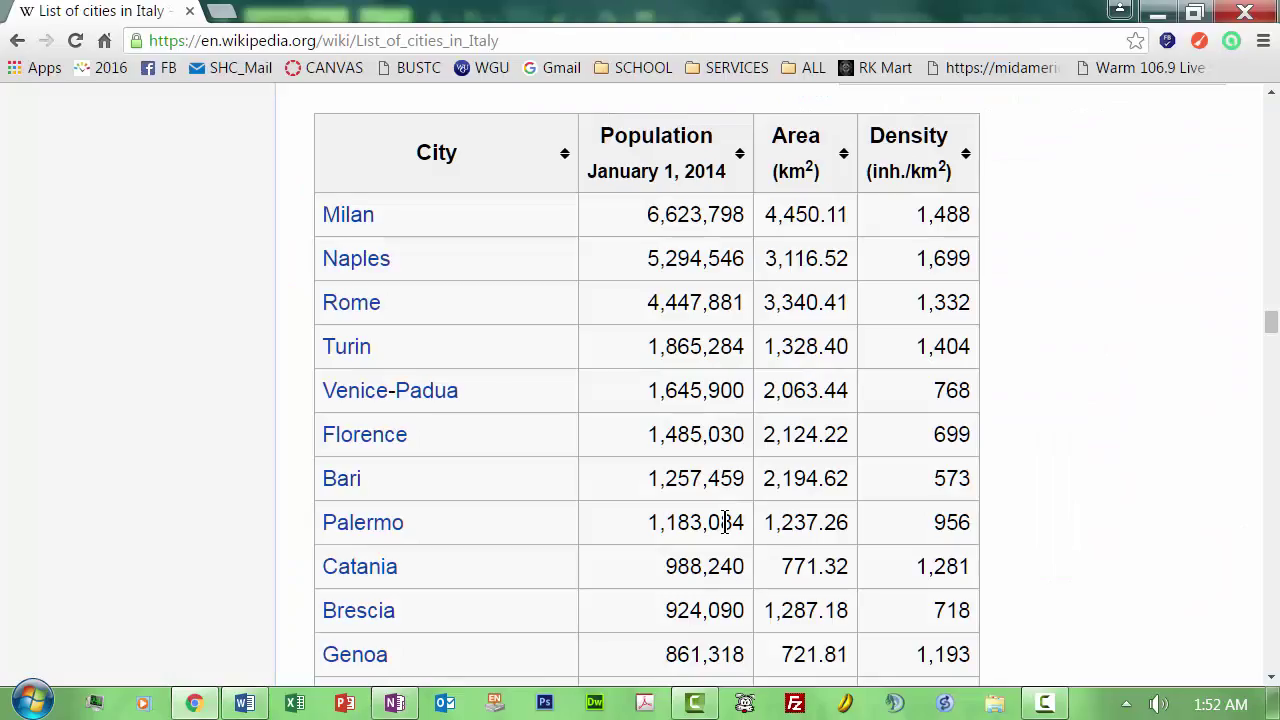
- Open Wikipedia's Milan article and copy its web address
click(340, 214)
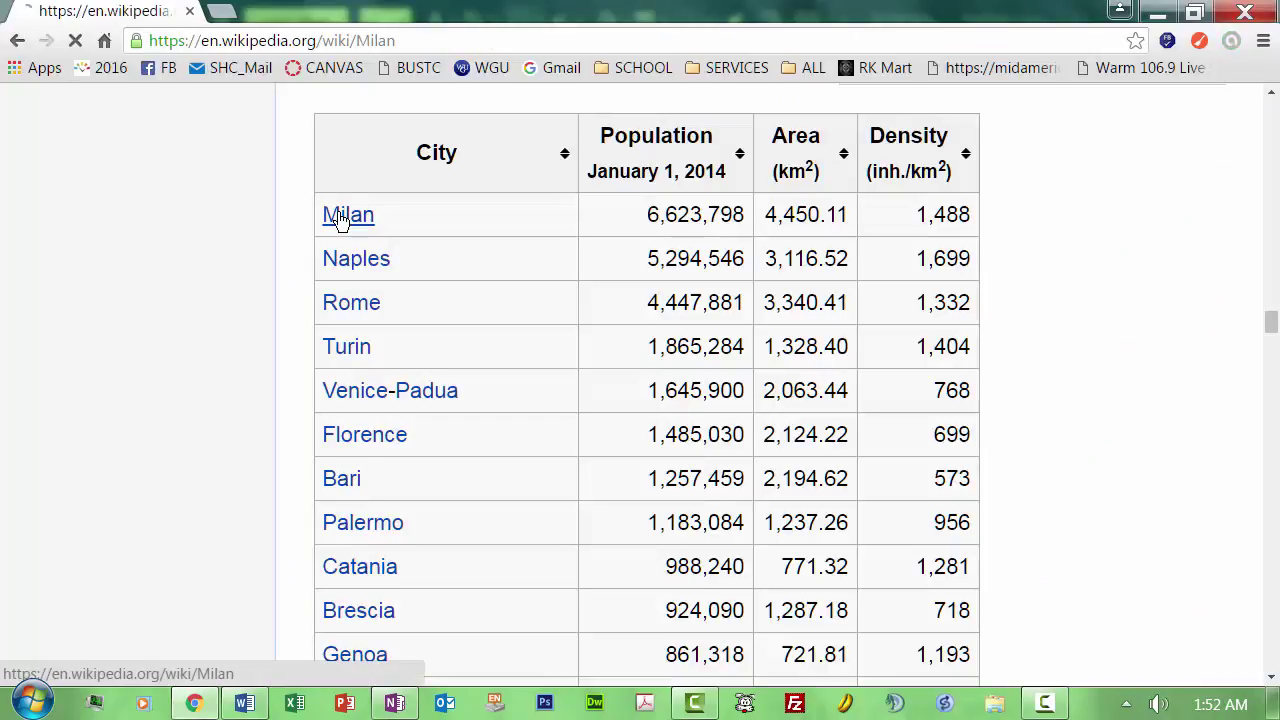
click(355, 48)
key(ctrl+c)
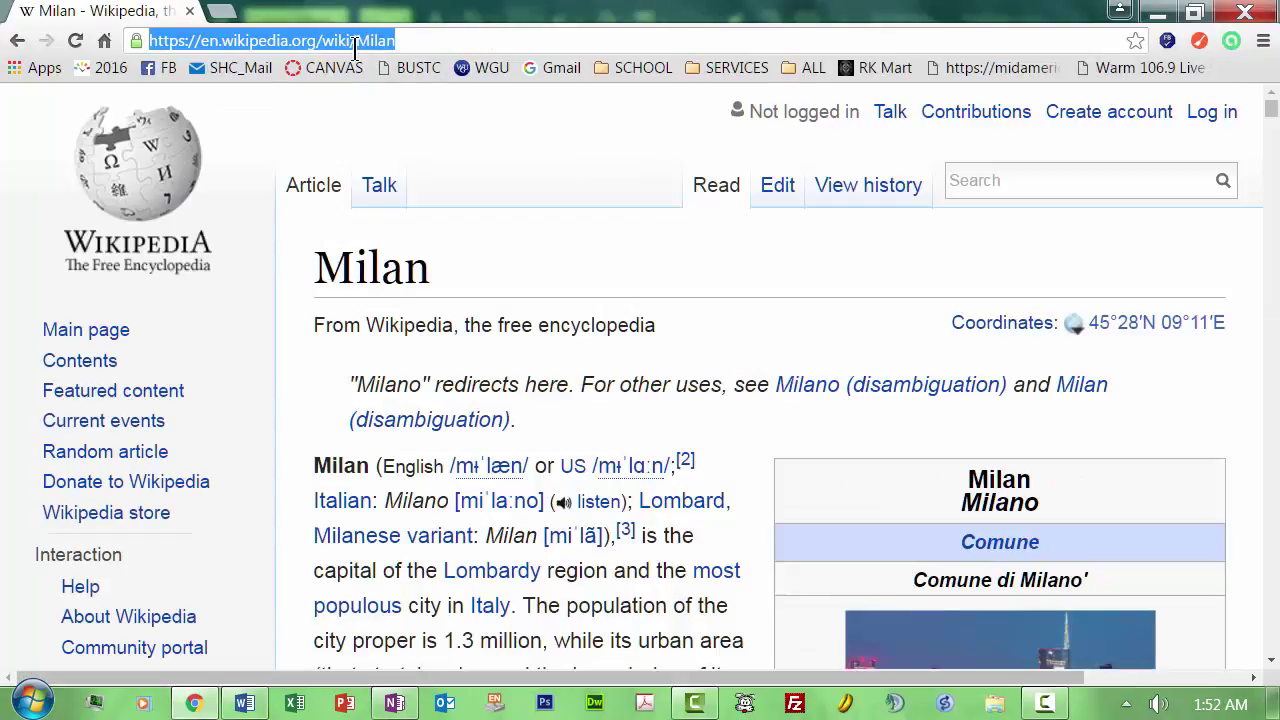
key(alt+Tab)
key(alt+Tab)
key(Tab)
key(Tab)
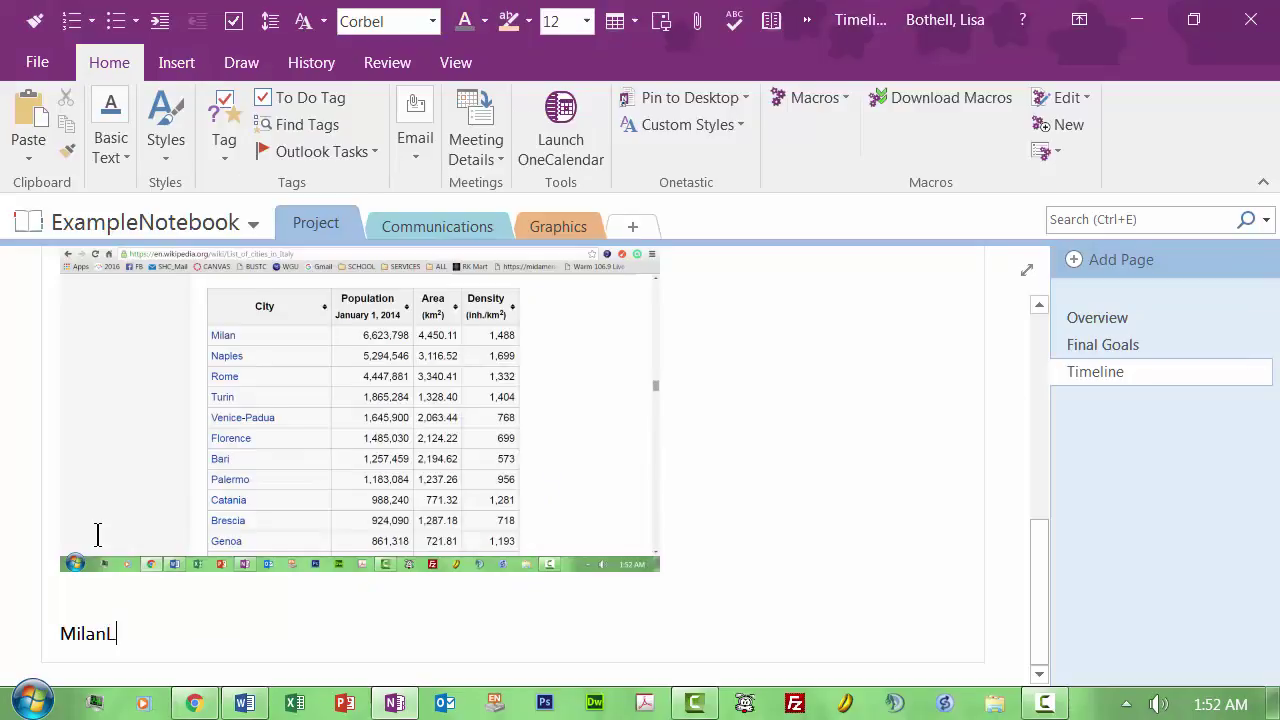
key(Return)
key(BackSpace)
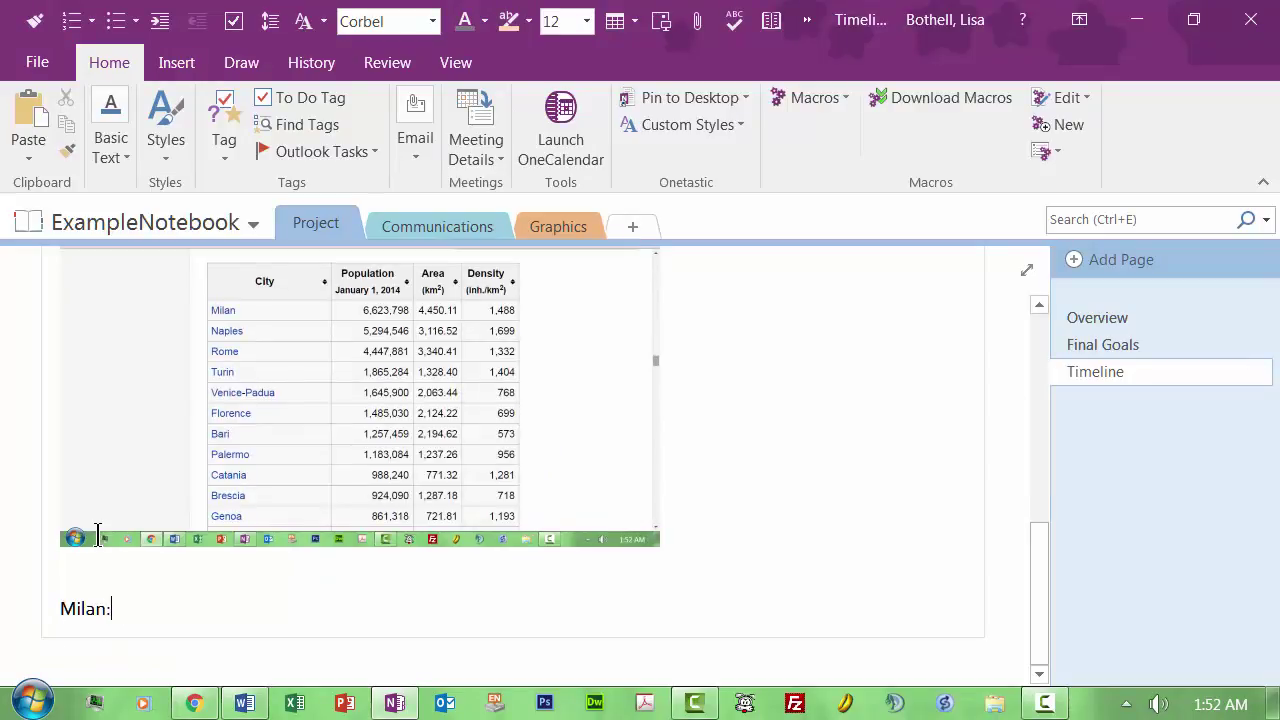
key(Return)
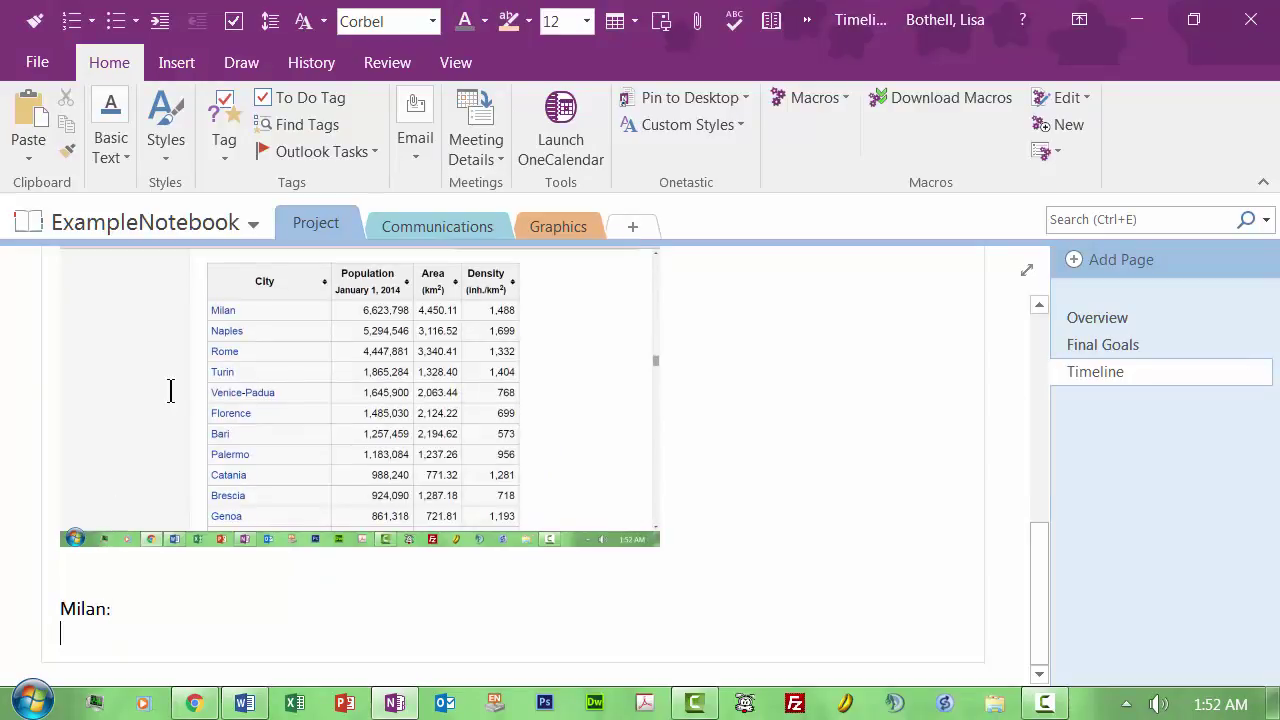
click(112, 28)
key(ctrl+v)
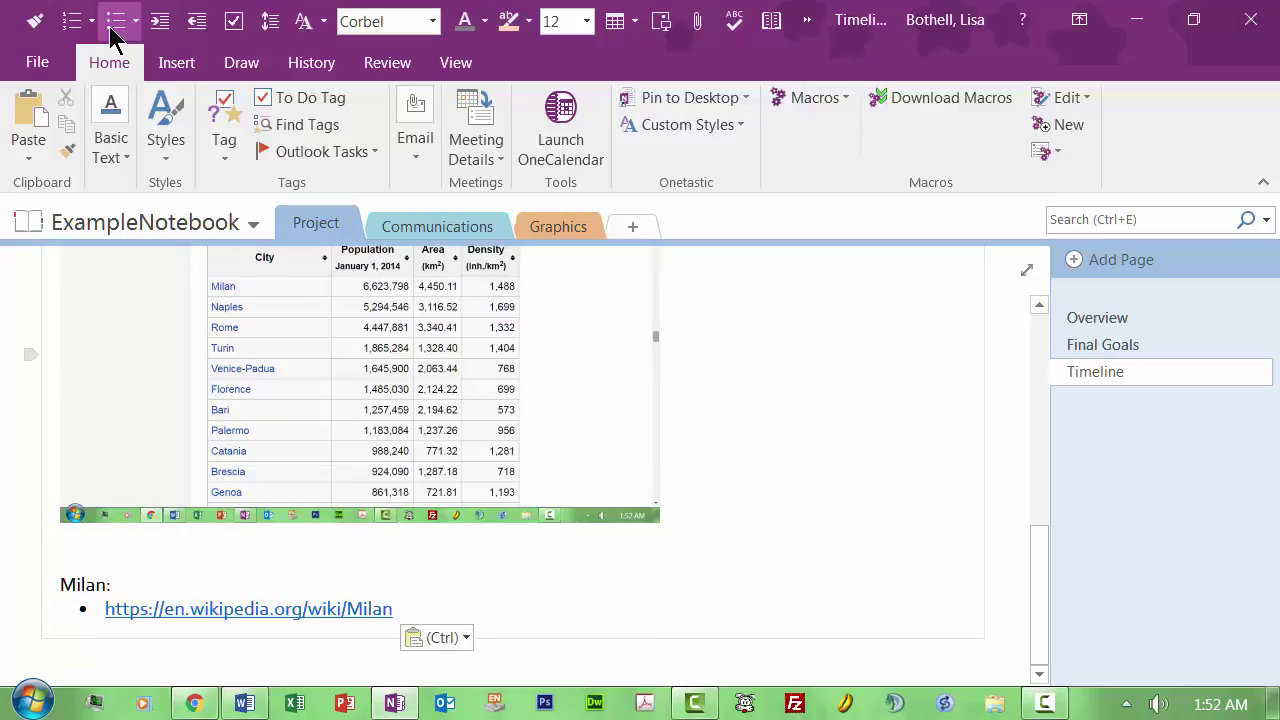
key(Return)
key(alt+Tab)
key(alt+Tab)
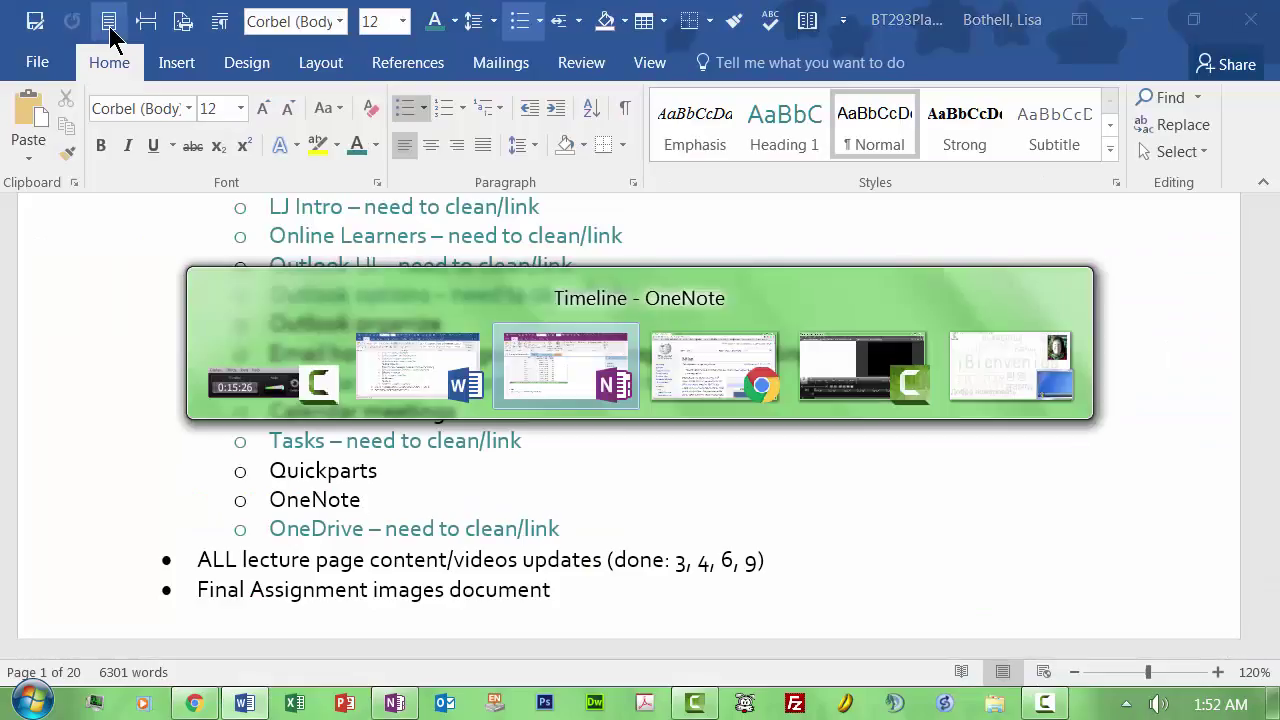
key(alt+Tab)
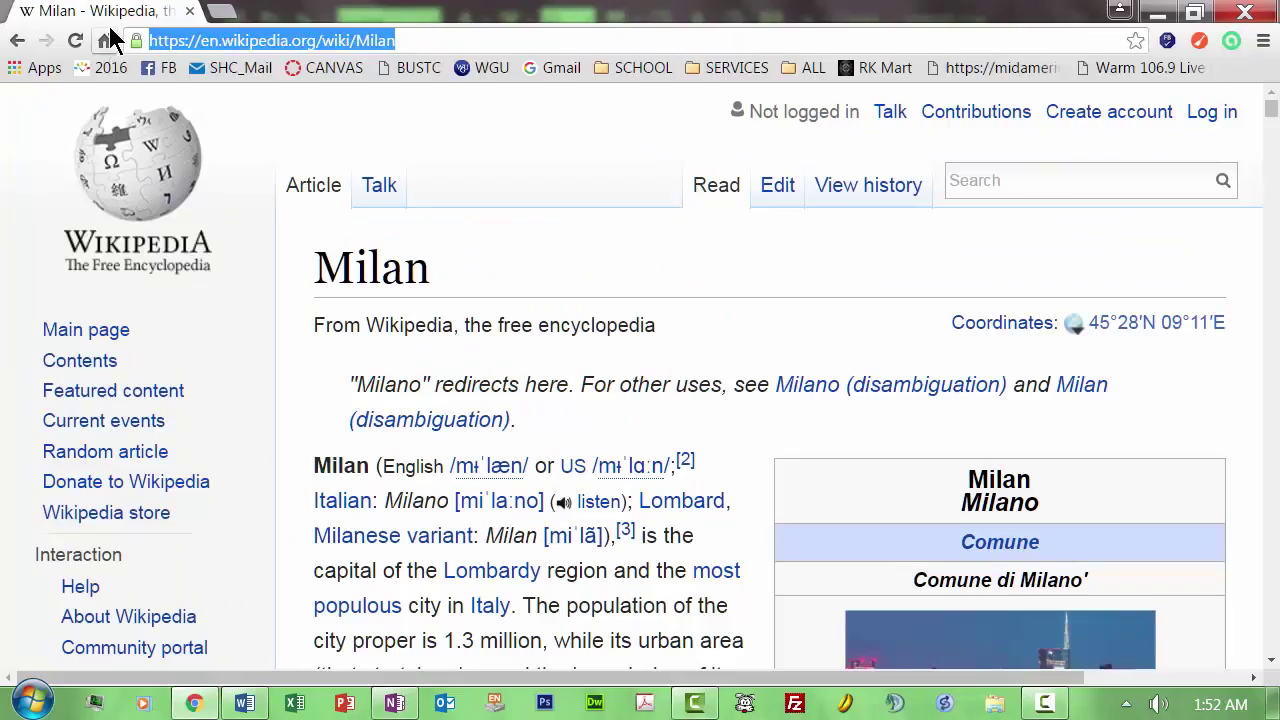
- Search 'Milan by train' and paste the Rail Europe Milan Central Station link as the second Milan: bullet
click(226, 14)
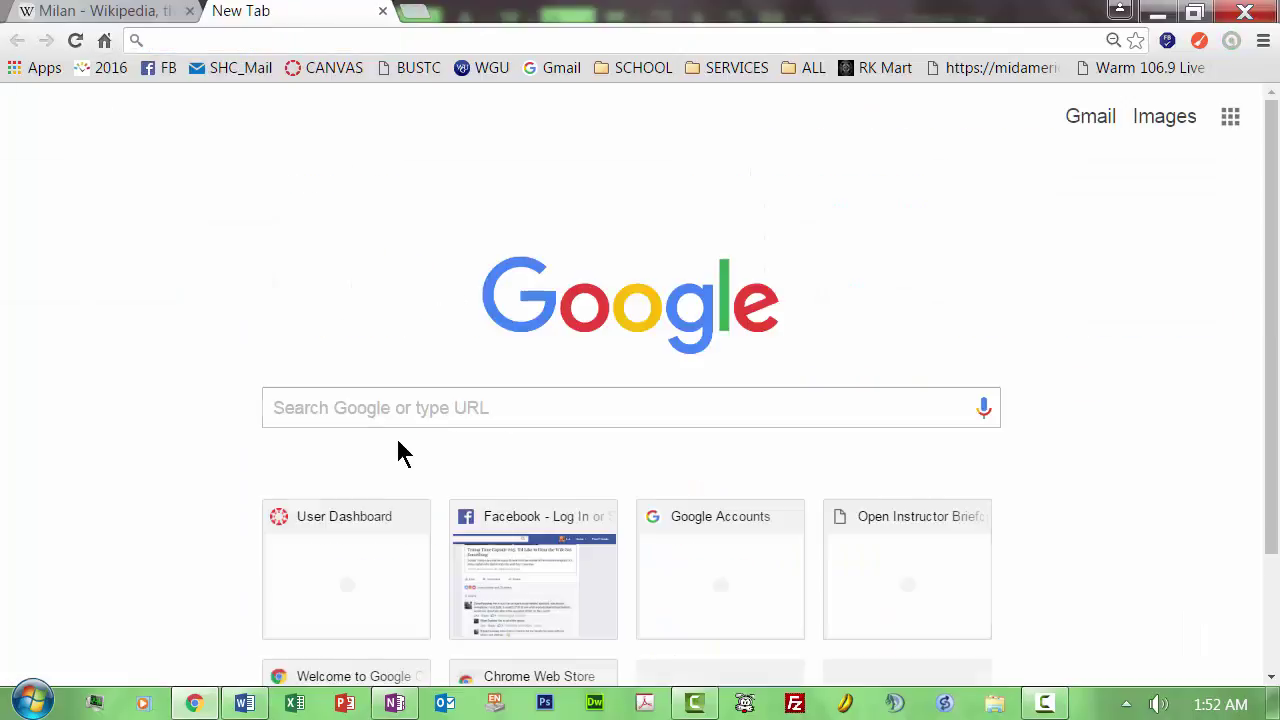
click(391, 412)
text(Milan )
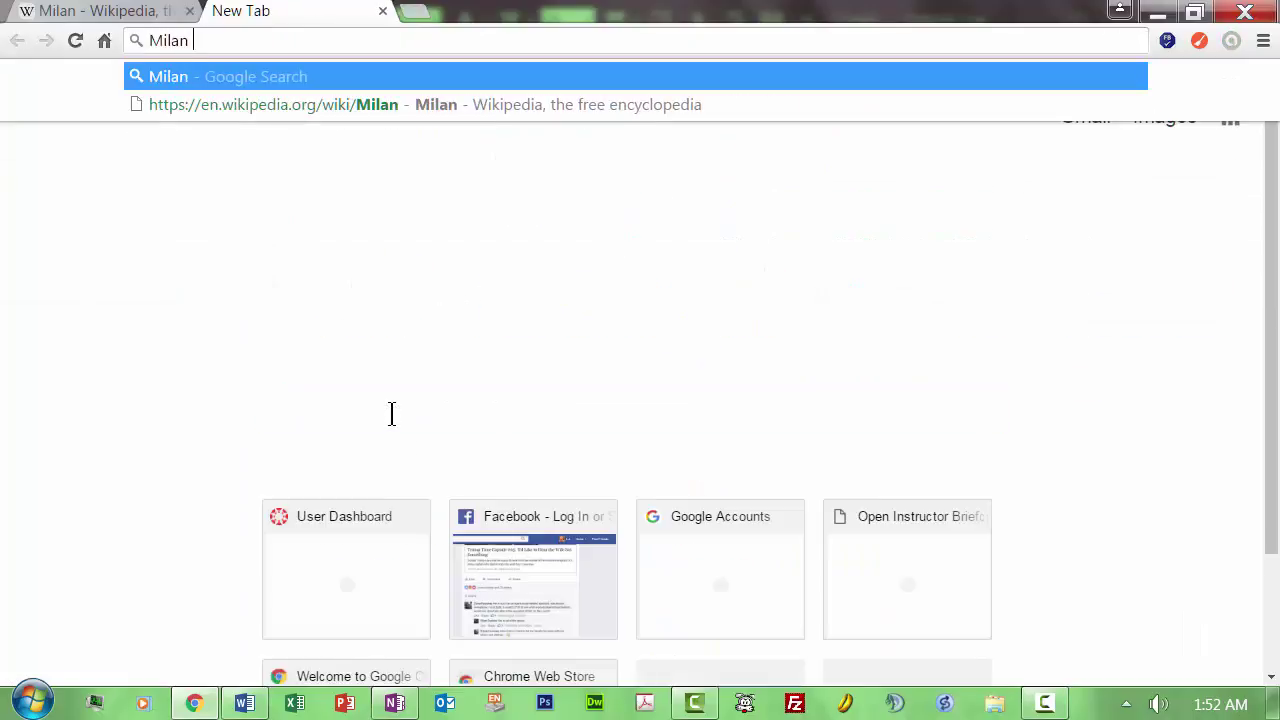
text(by train)
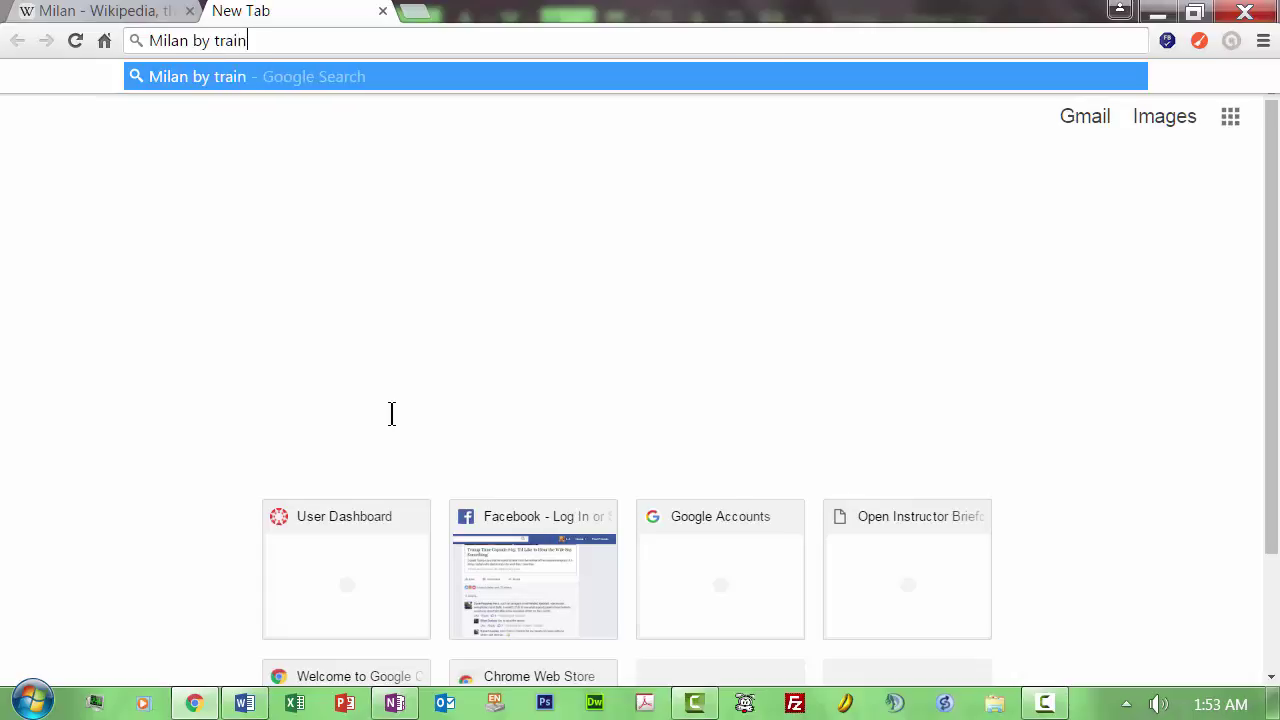
key(Return)
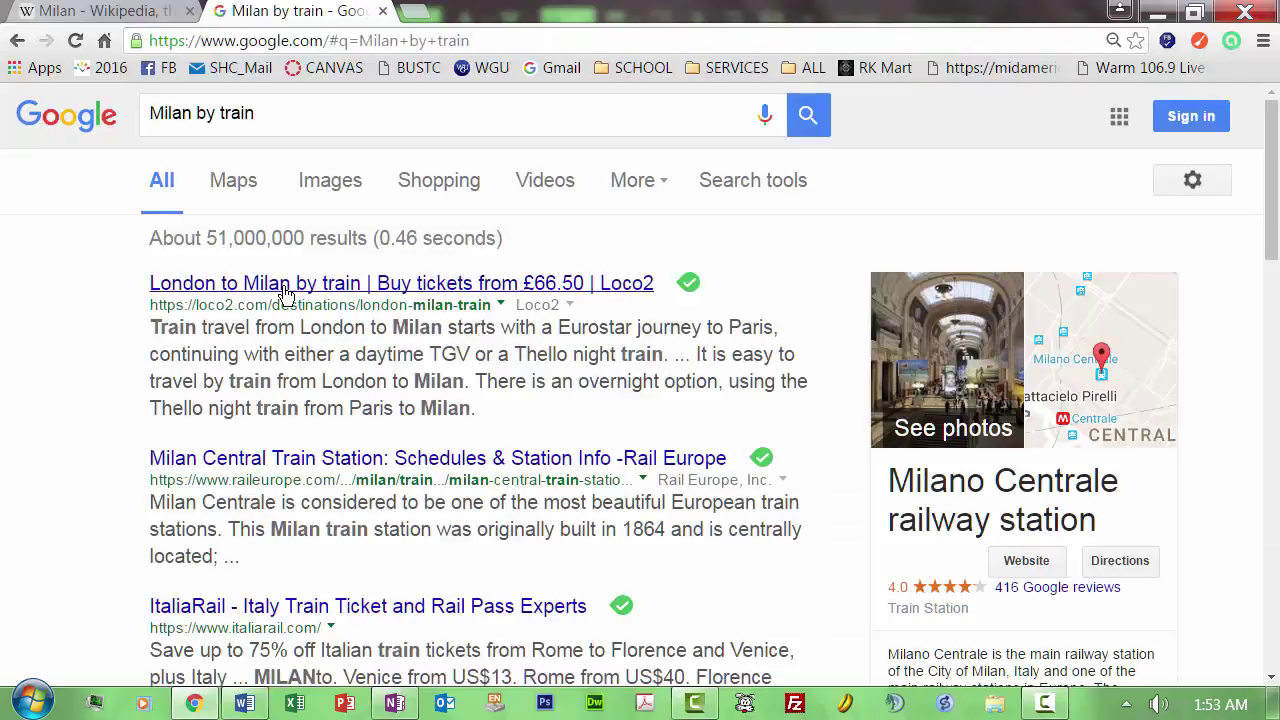
click(252, 460)
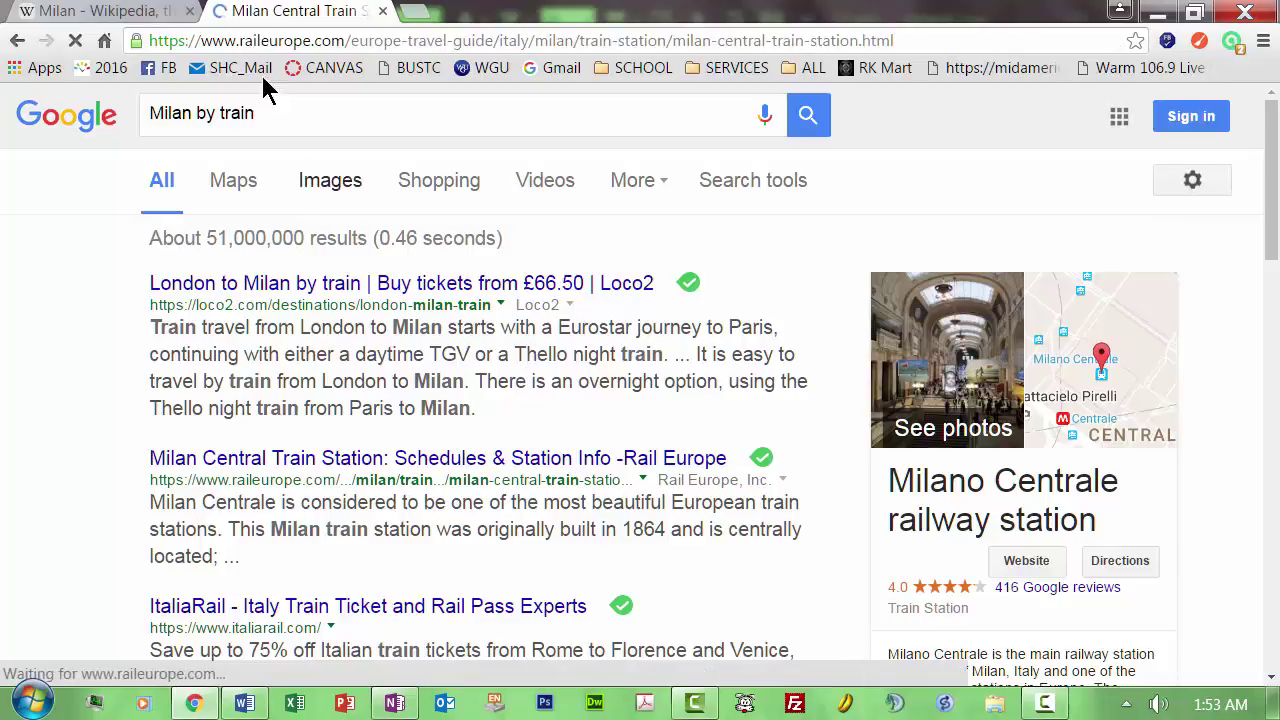
click(255, 40)
key(ctrl+c)
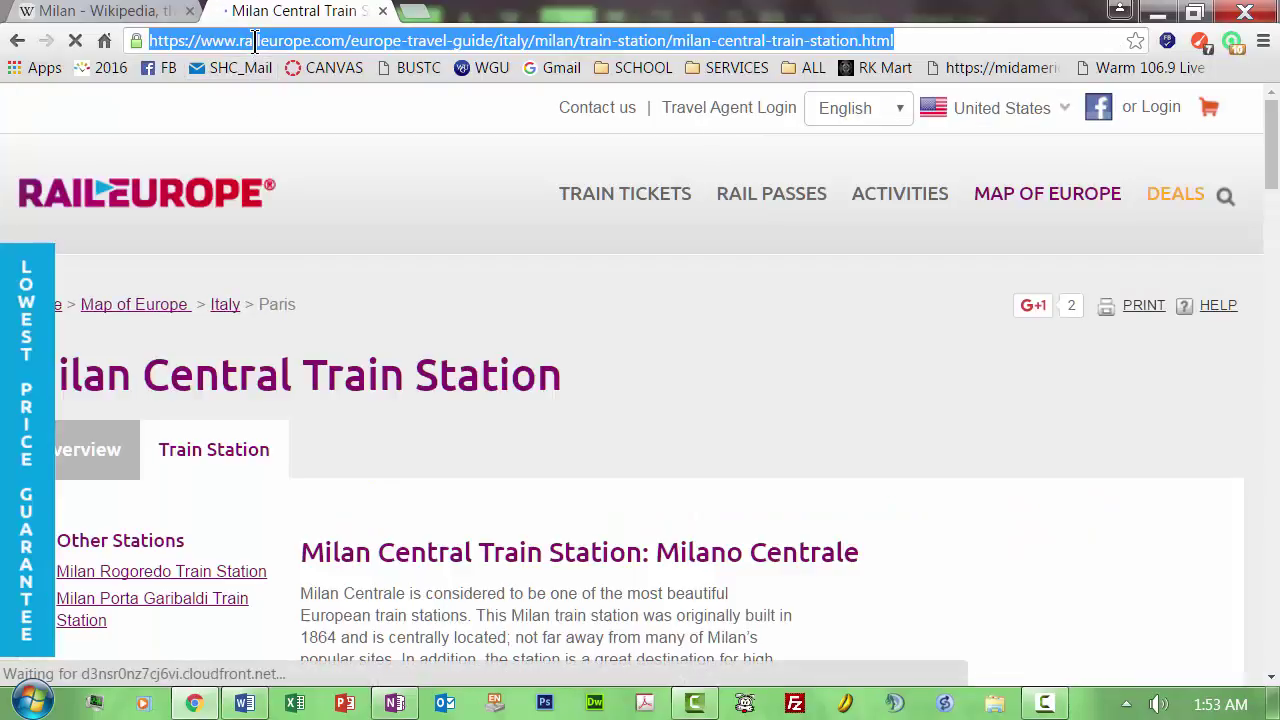
key(alt+Tab)
key(ctrl+v)
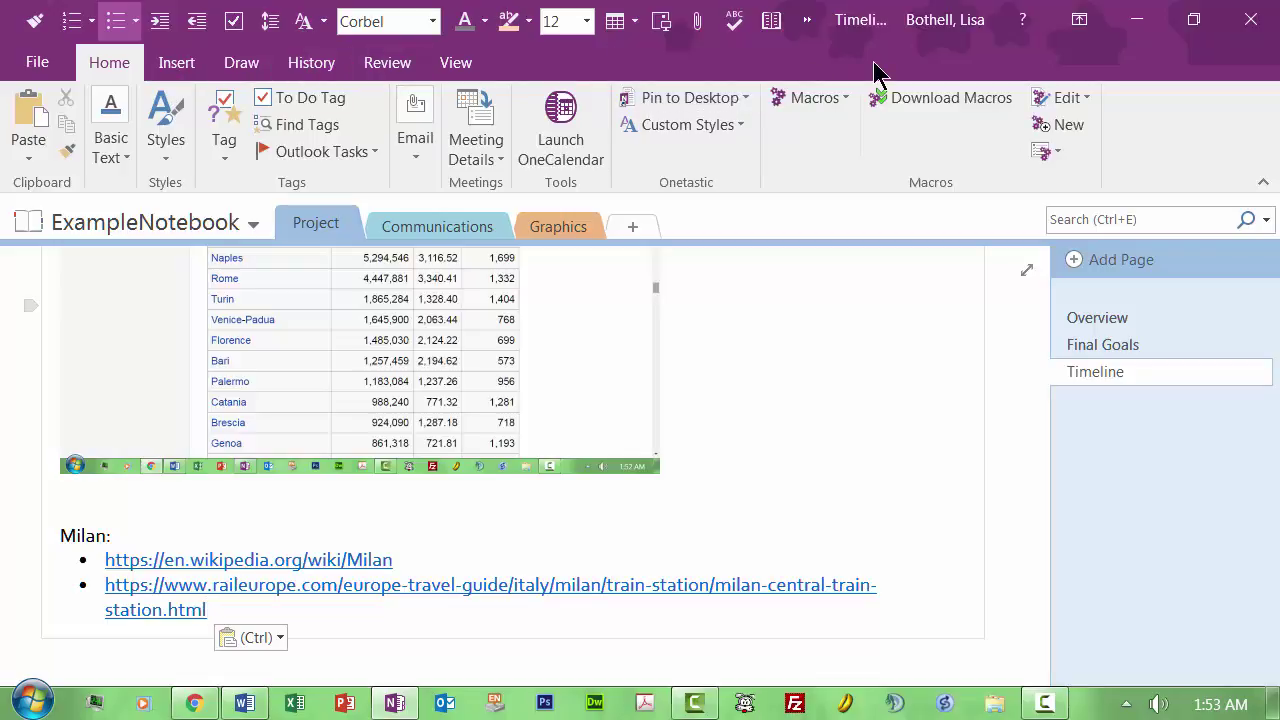
- Show the Insert ribbon commands above the Timeline page
click(170, 65)
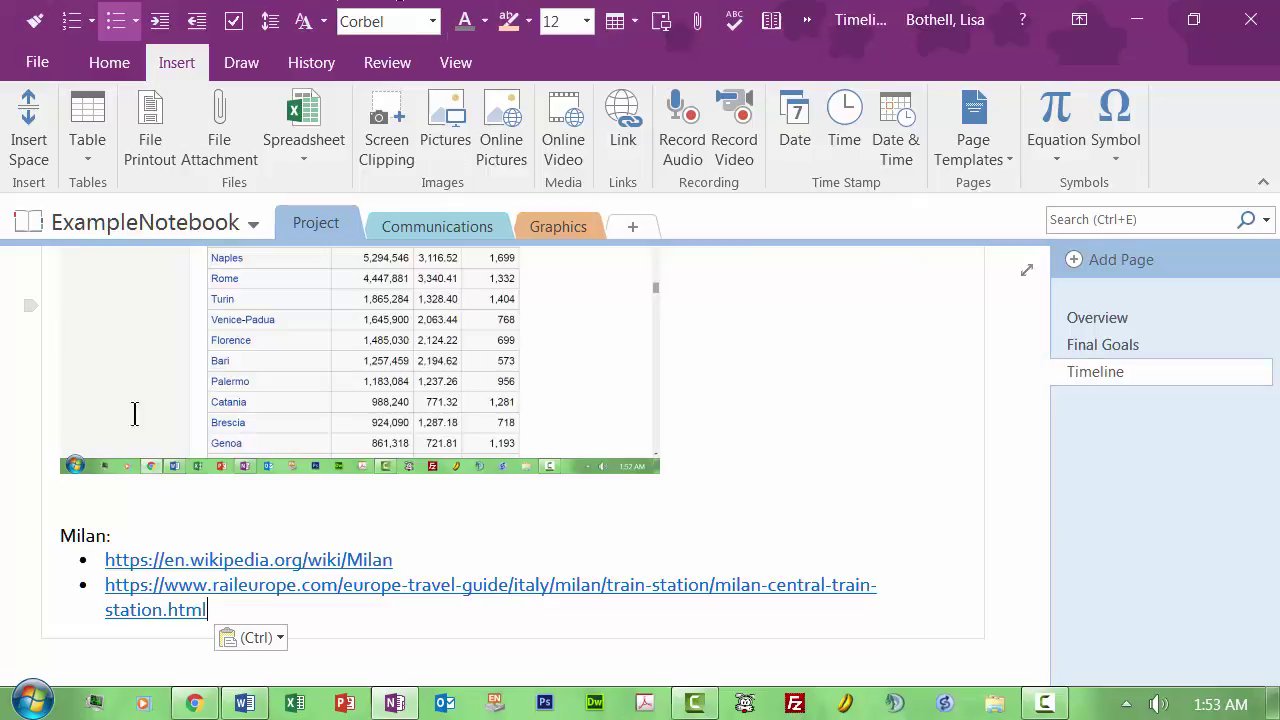
- Circle the Milan: heading with the blue pen, then return to typing mode
click(238, 63)
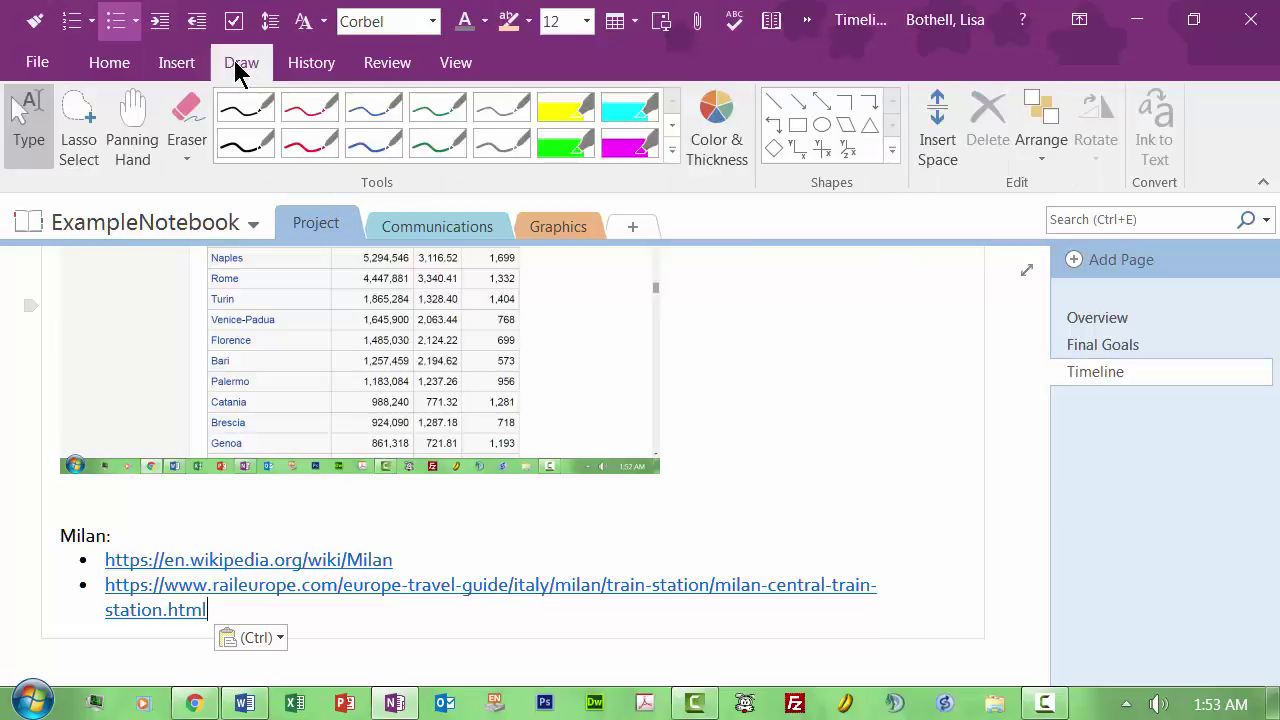
click(373, 107)
mouse_move(119, 508)
mouse_down()
mouse_move(50, 513)
mouse_move(114, 559)
mouse_move(117, 507)
mouse_up()
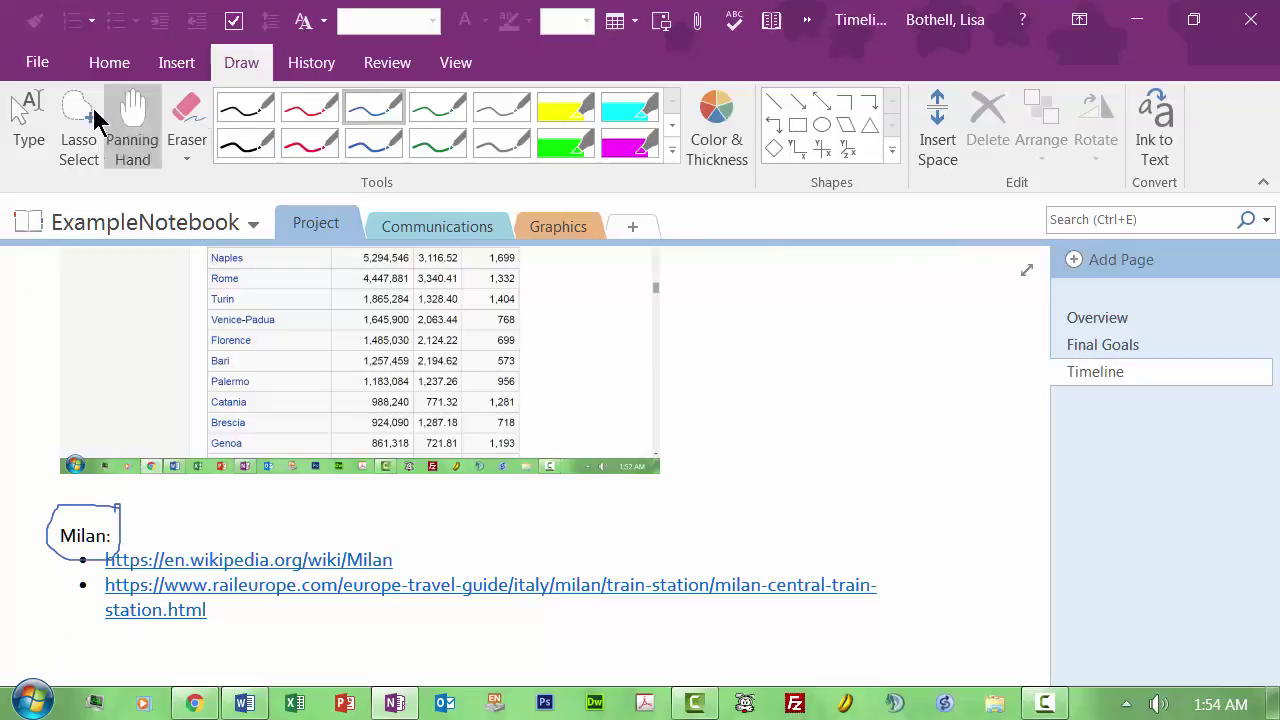
click(30, 110)
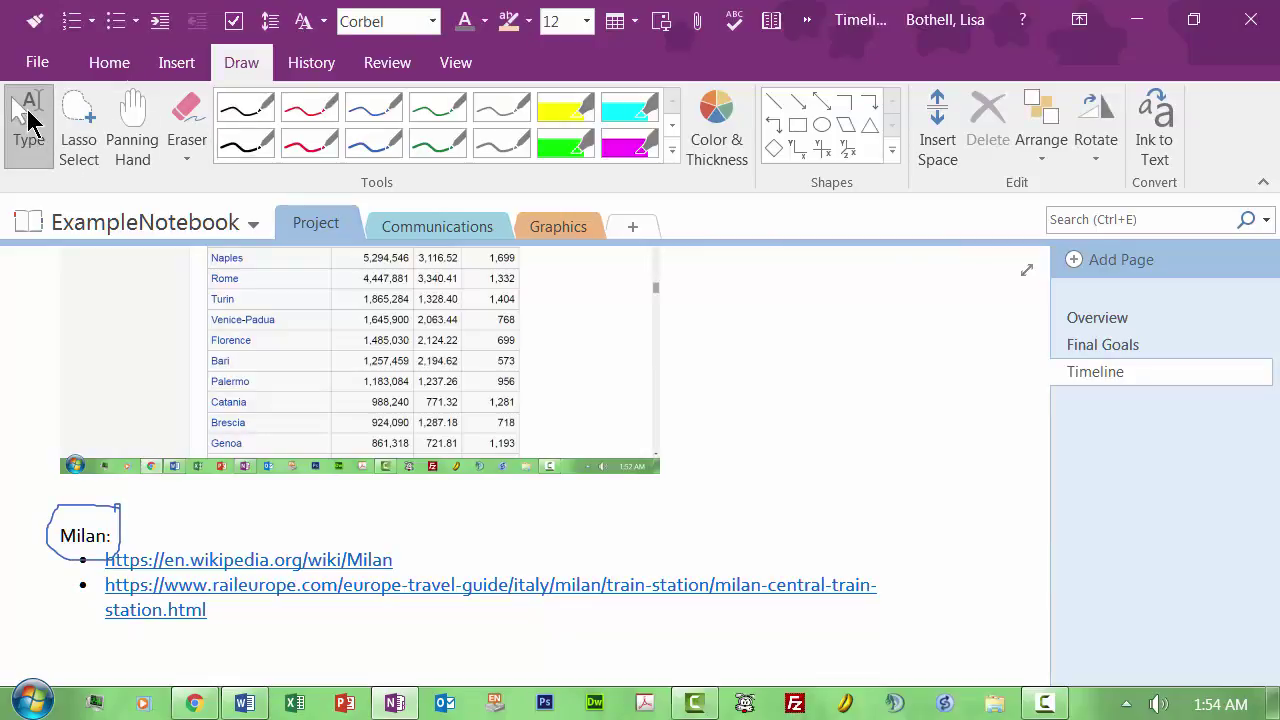
- Look over the History and Review tabs, then open ExampleNotebook's Notebook Information view
click(330, 62)
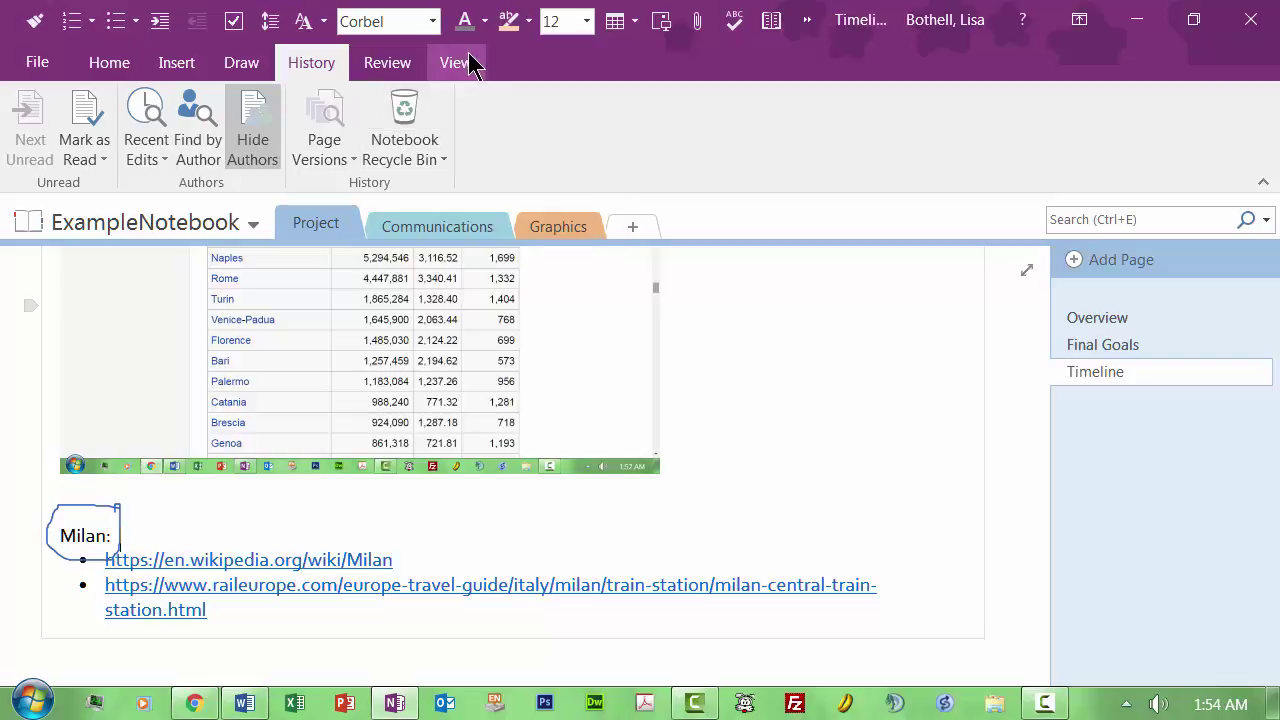
click(386, 66)
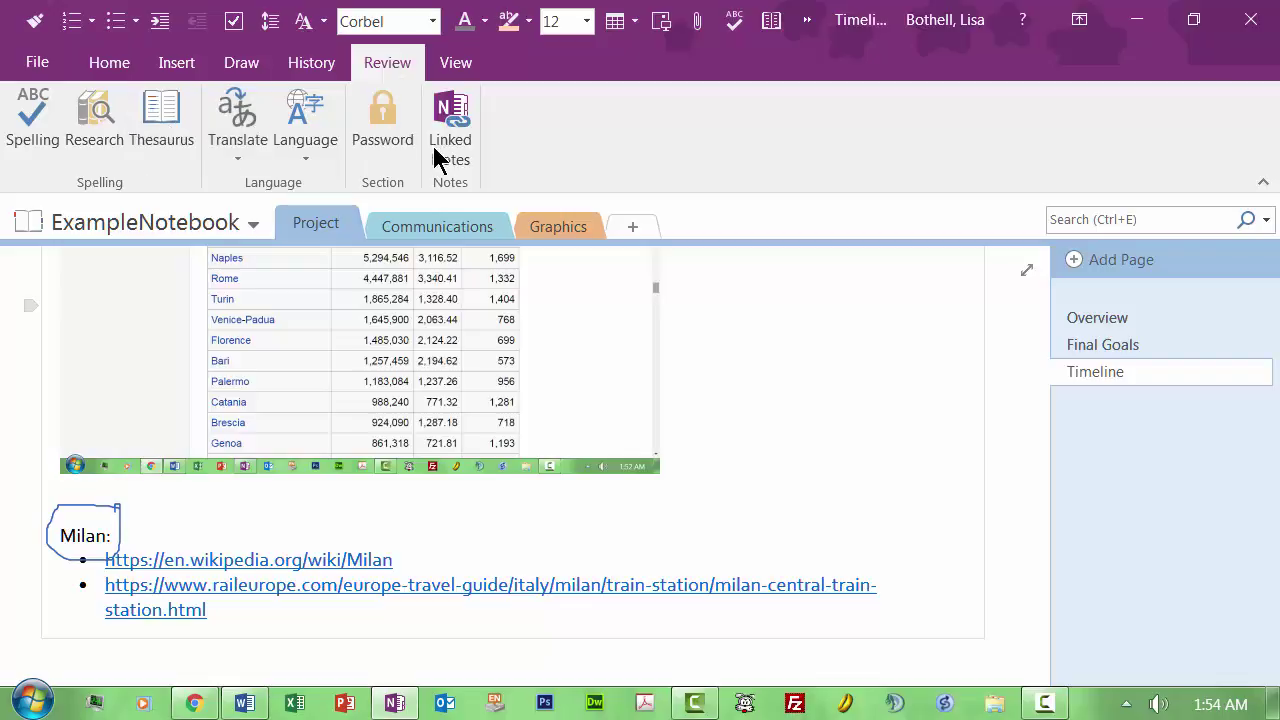
click(31, 64)
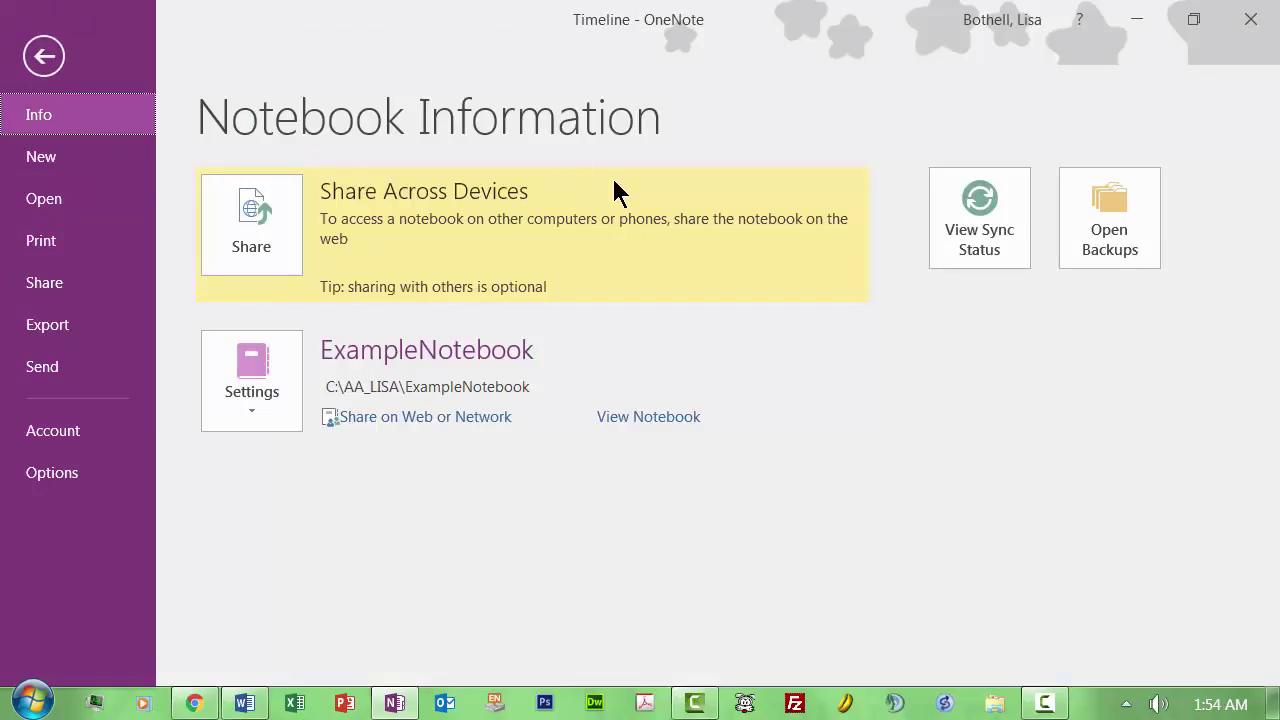
- Leave Notebook Information and return to the Timeline page
click(43, 58)
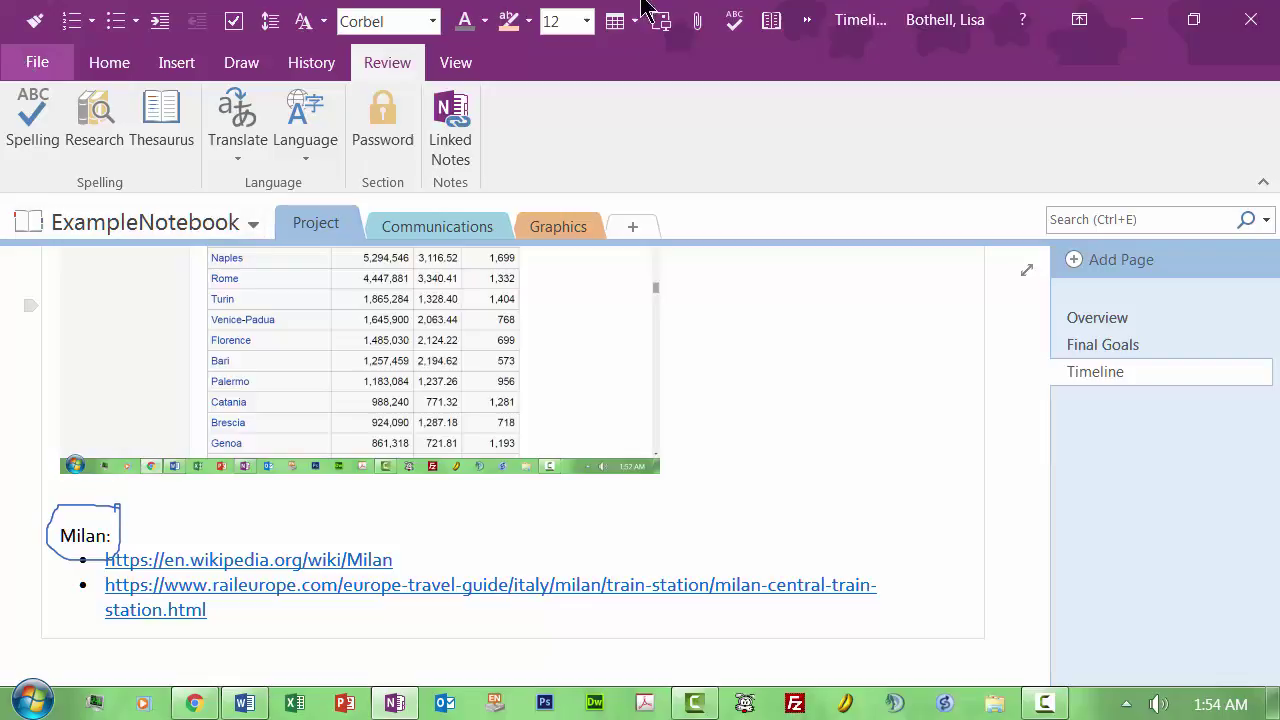
- Close OneNote and Chrome, then relaunch OneNote and view ExampleNotebook's Notebook Information
click(1267, 27)
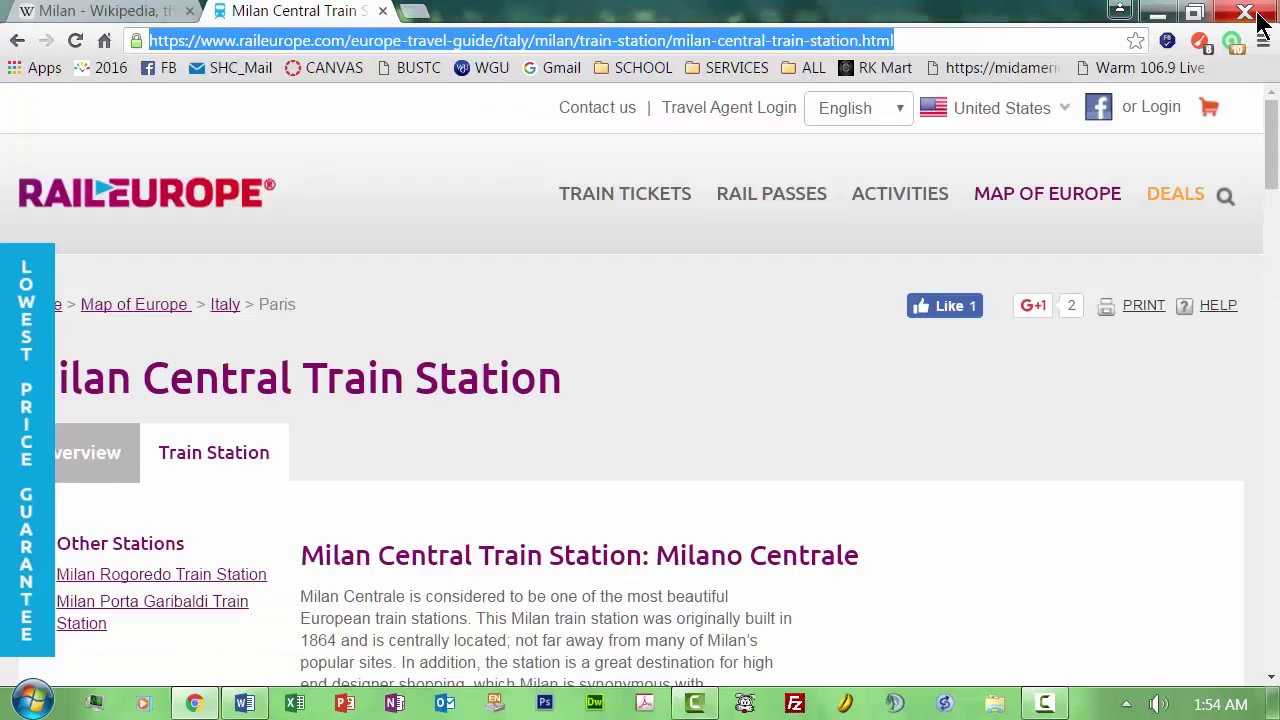
click(1246, 14)
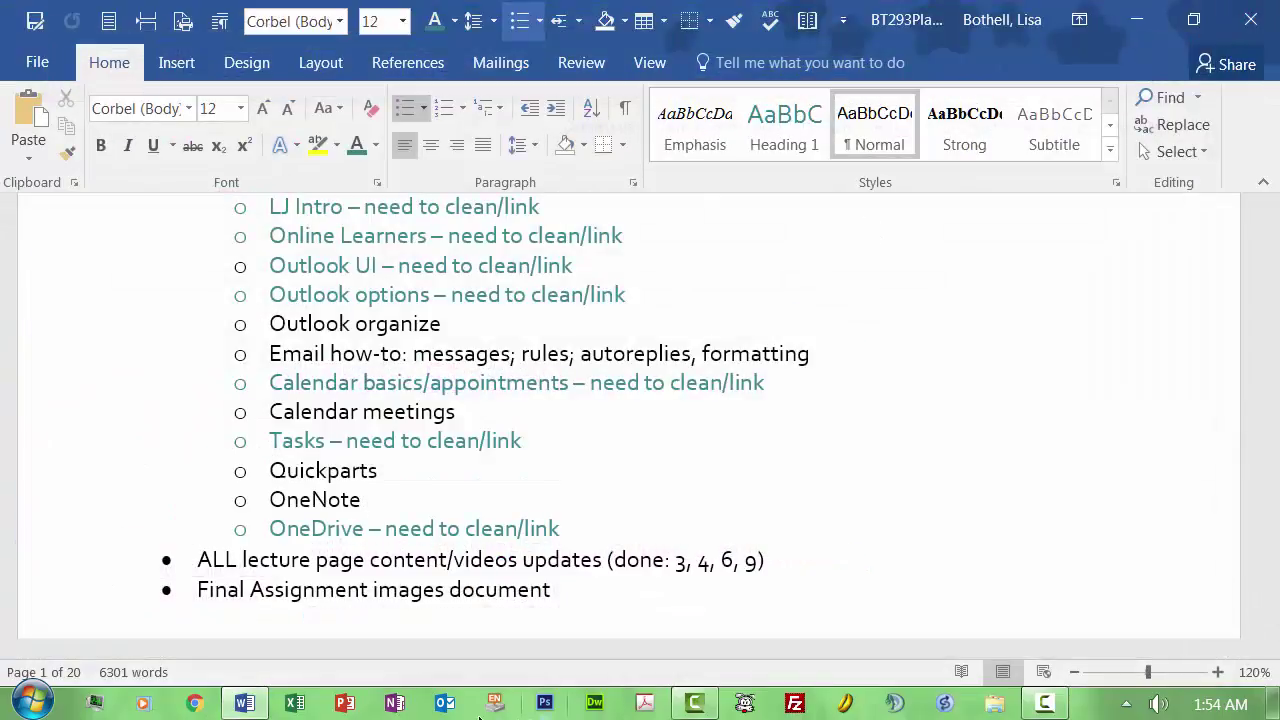
click(396, 704)
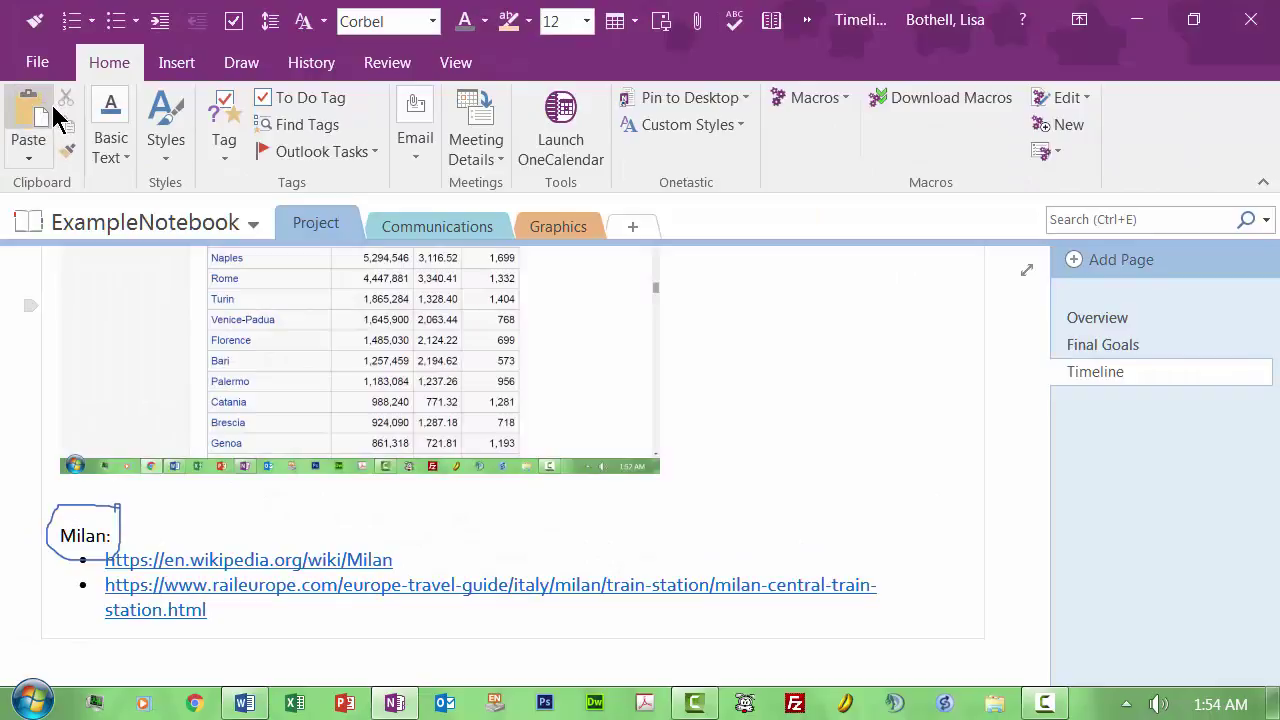
click(38, 66)
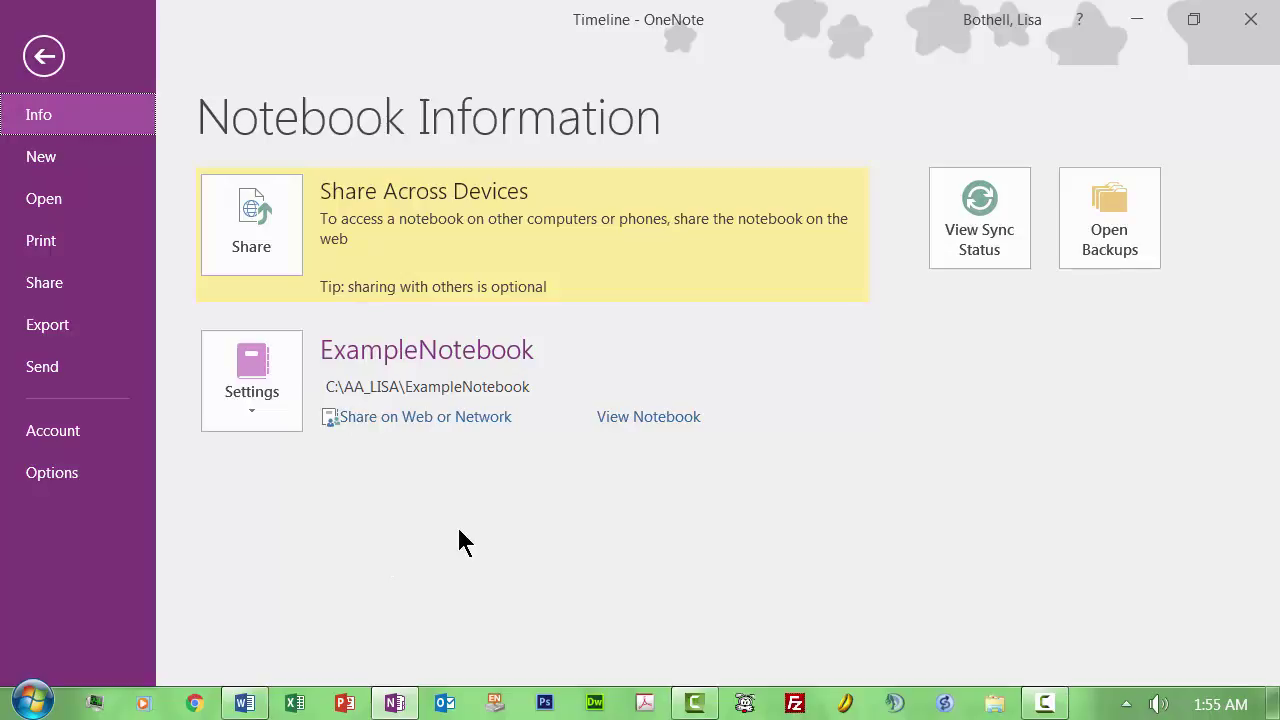
- Go back from Notebook Information to the Timeline page with the circled Milan: heading
click(42, 58)
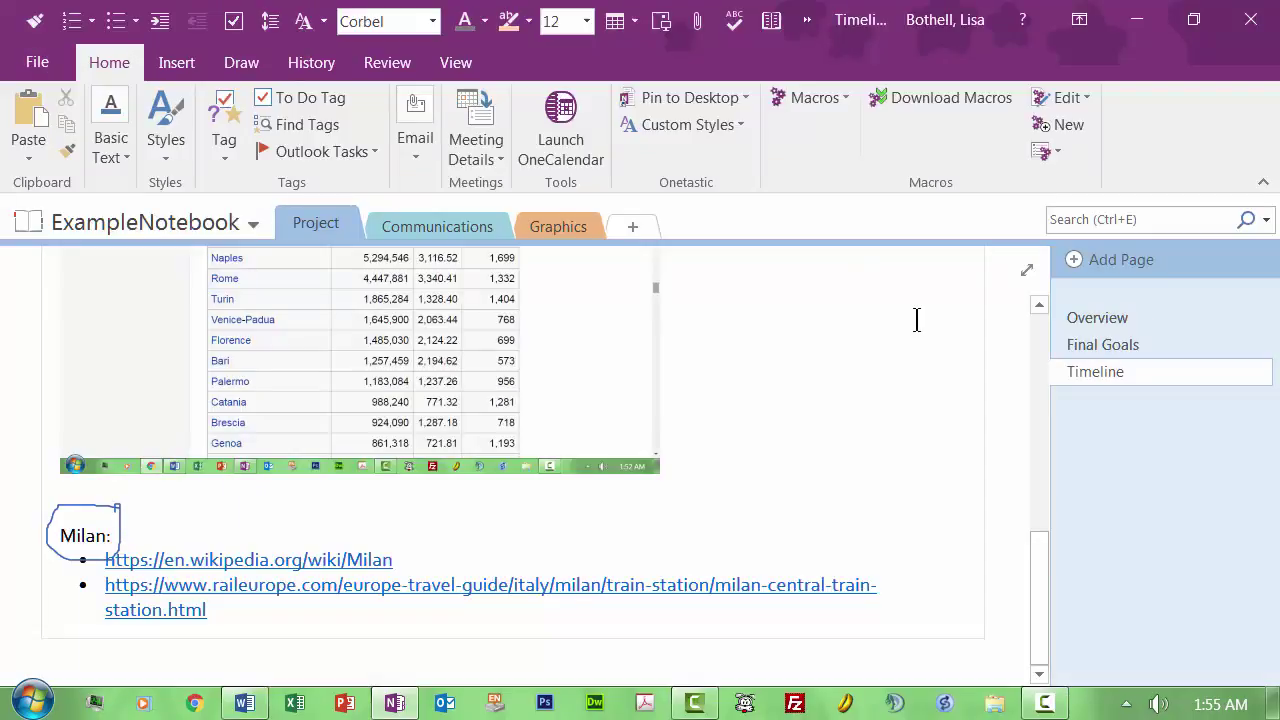